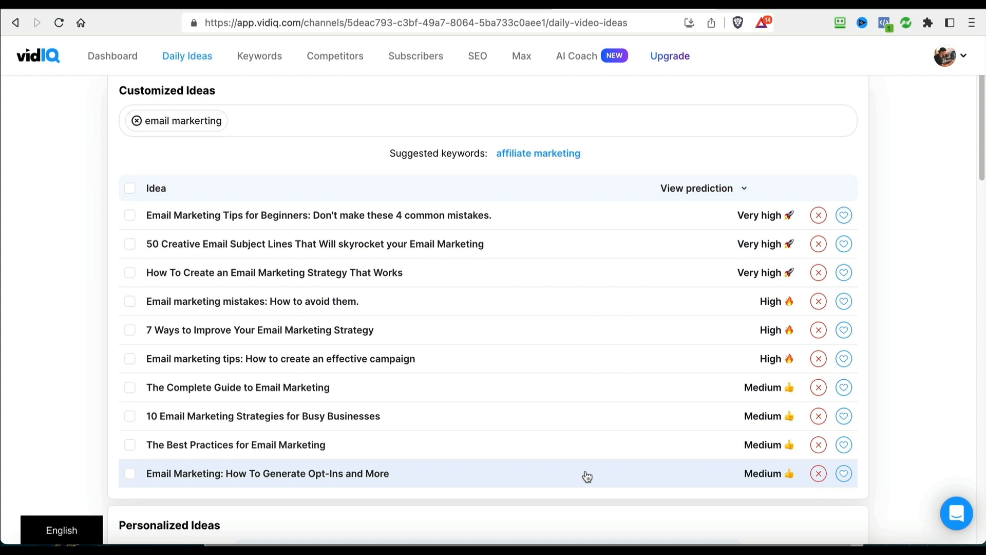
Review the customized daily ideas for the current email marketing keyword and the list of saved ideas.
scroll(572, 458, up, 2)
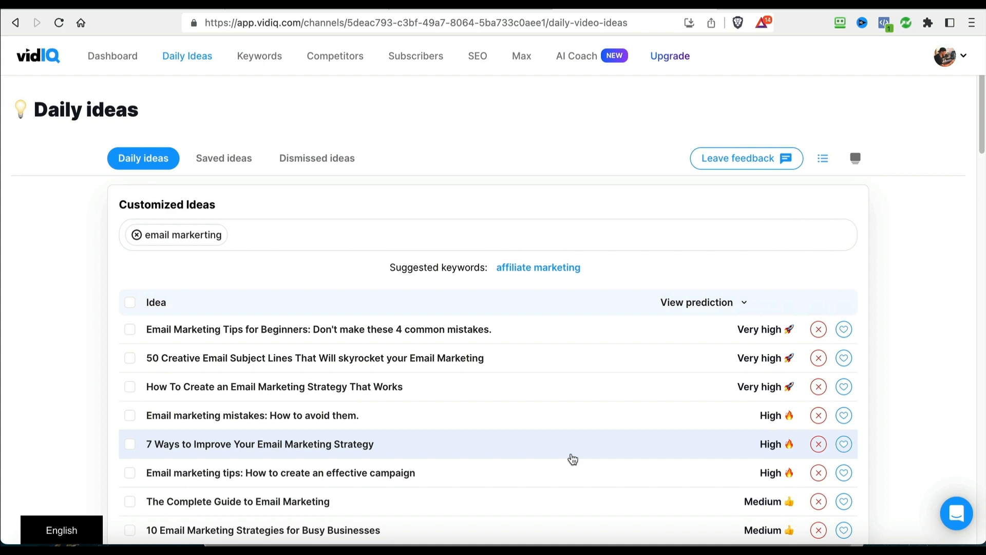
scroll(392, 299, down, 3)
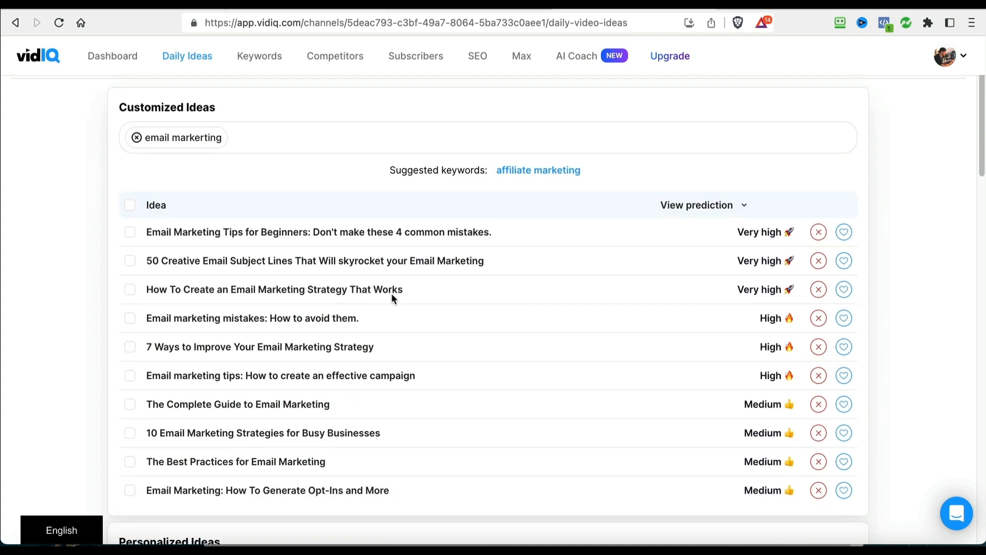
scroll(216, 357, up, 3)
click(238, 164)
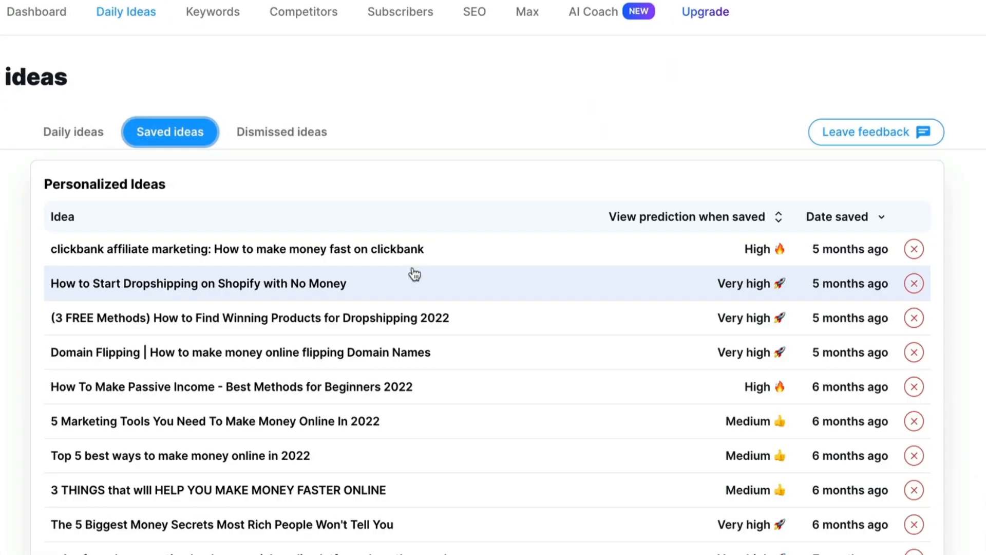
scroll(428, 276, down, 3)
scroll(415, 274, up, 4)
Look through the customized and personalized lists of dismissed ideas.
click(269, 133)
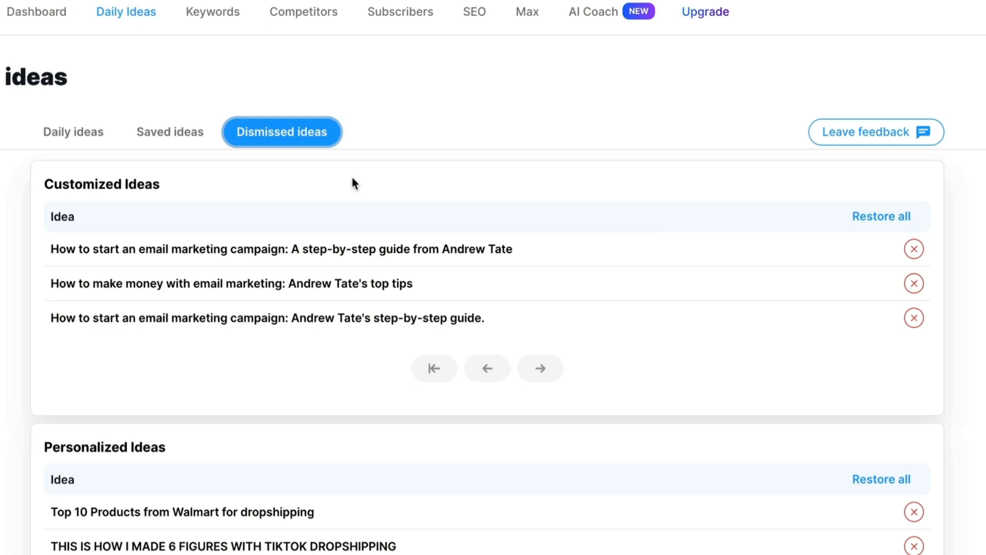
scroll(473, 360, down, 4)
scroll(202, 188, up, 4)
Return to the daily ideas, replace the misspelled customization keyword with "email marketing" and save it.
click(62, 127)
scroll(440, 308, down, 3)
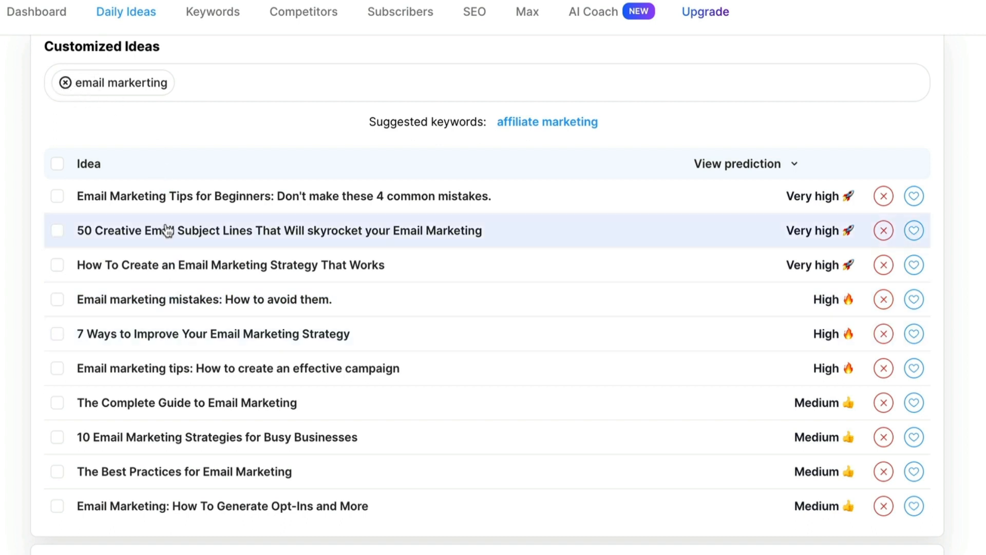
click(65, 83)
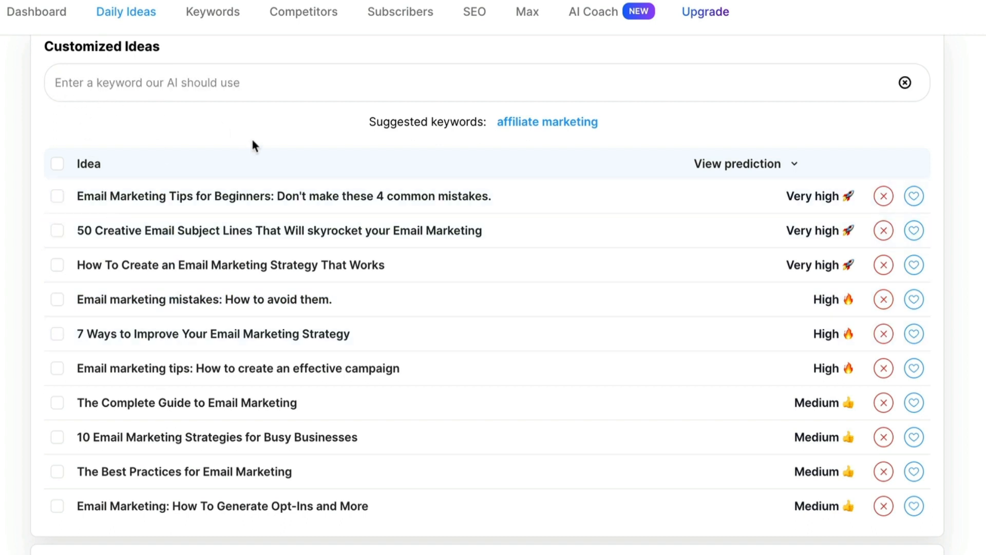
scroll(254, 140, up, 2)
click(142, 185)
text(email mark)
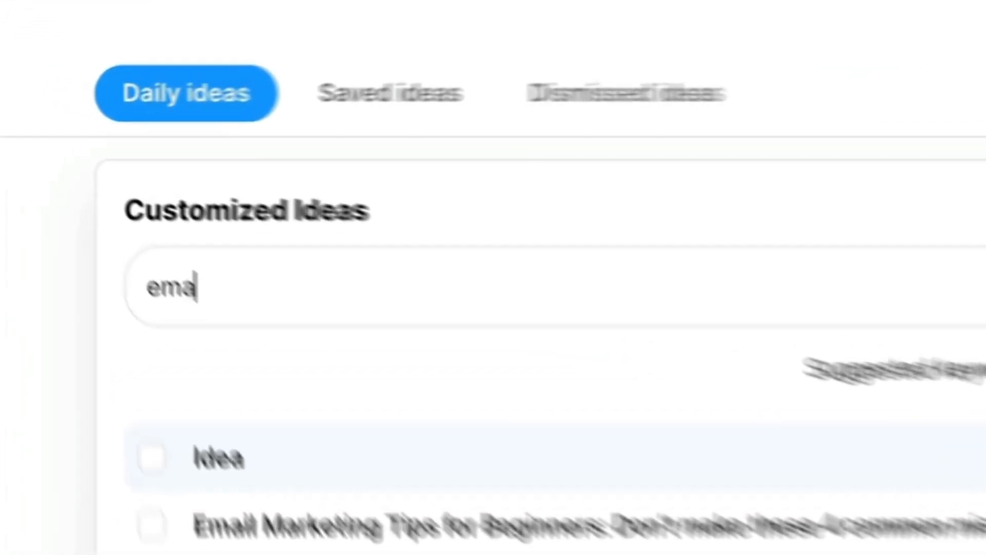
text(eting)
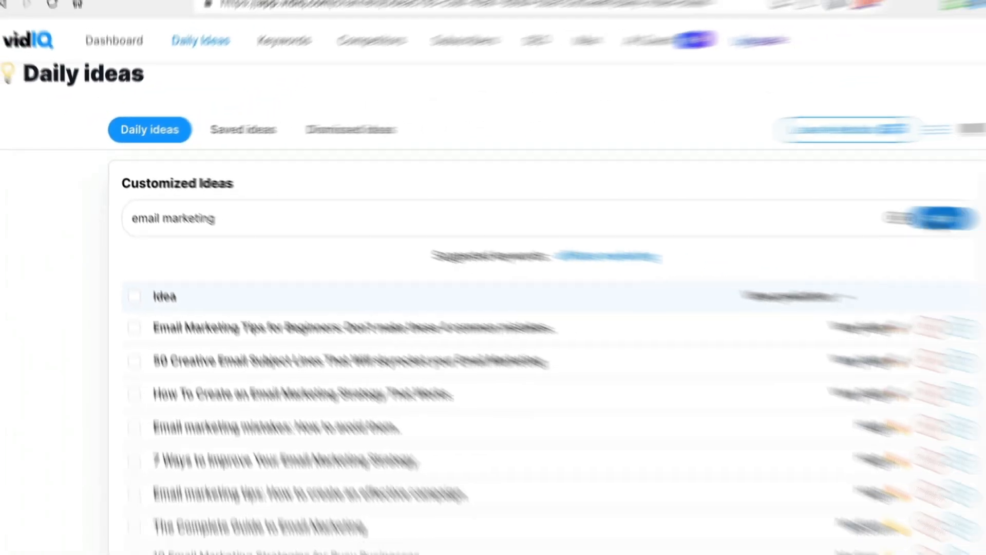
click(933, 218)
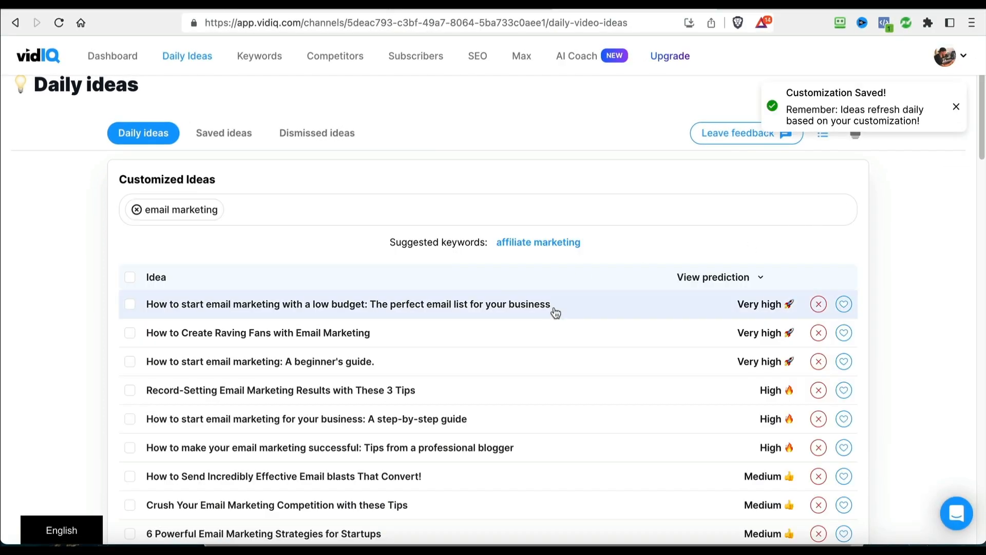
Review the refreshed ideas and copy the title "5 Incredible Email Marketing Tips for Your Business".
scroll(555, 313, down, 3)
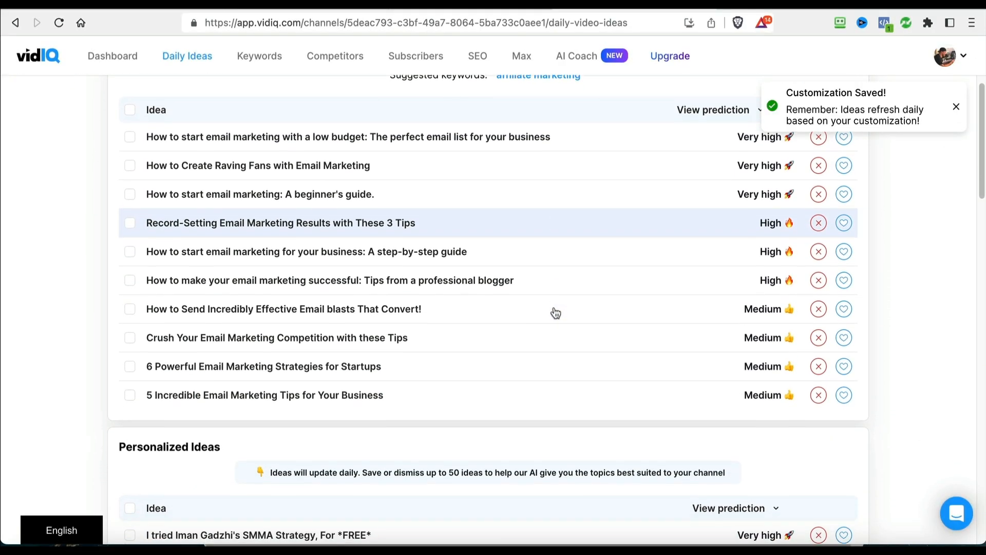
scroll(555, 313, up, 1)
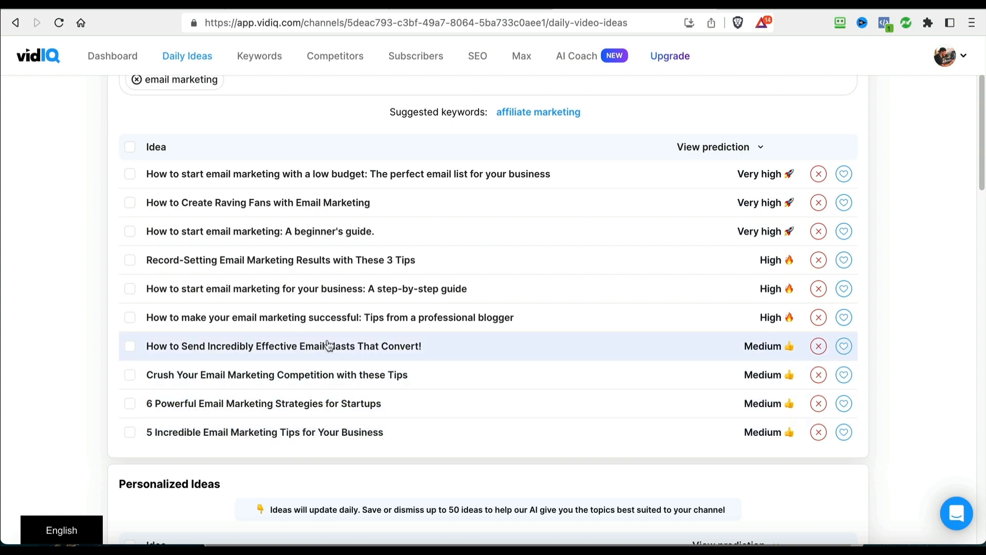
scroll(327, 346, up, 1)
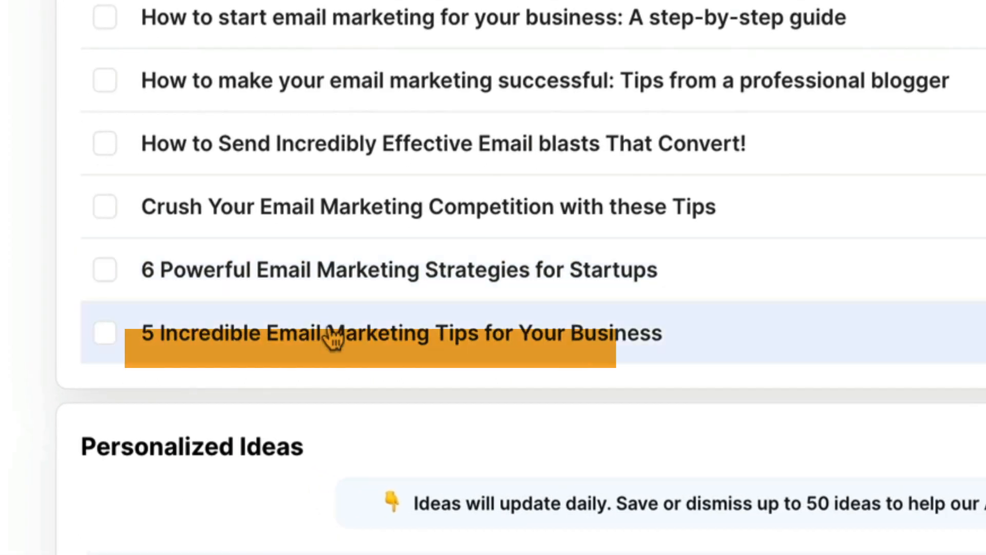
click(324, 344)
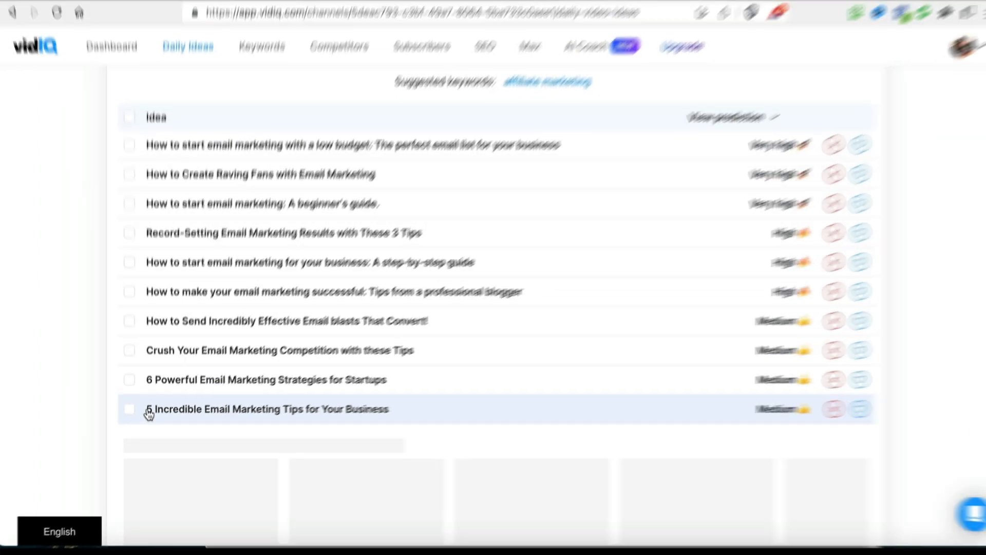
drag(143, 357, 571, 371)
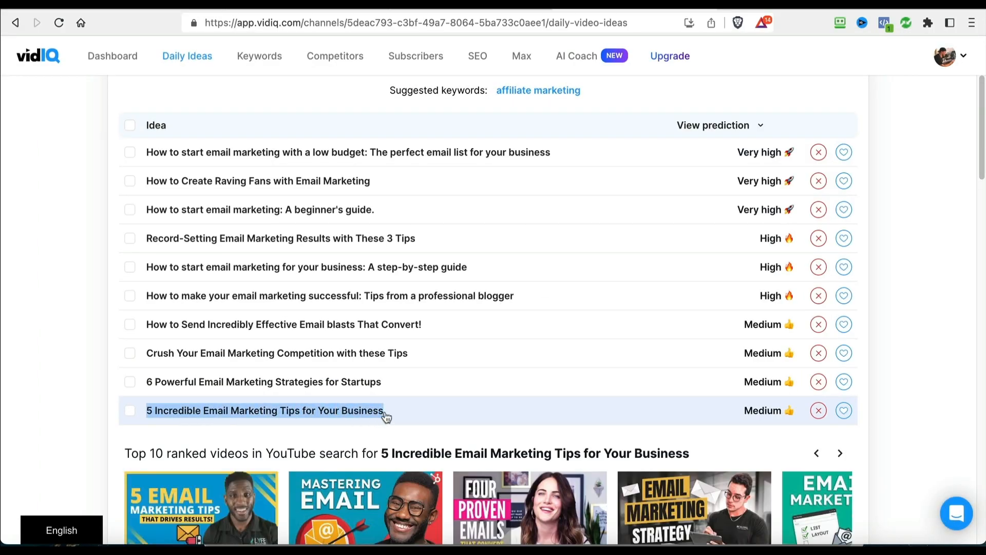
drag(386, 417, 386, 418)
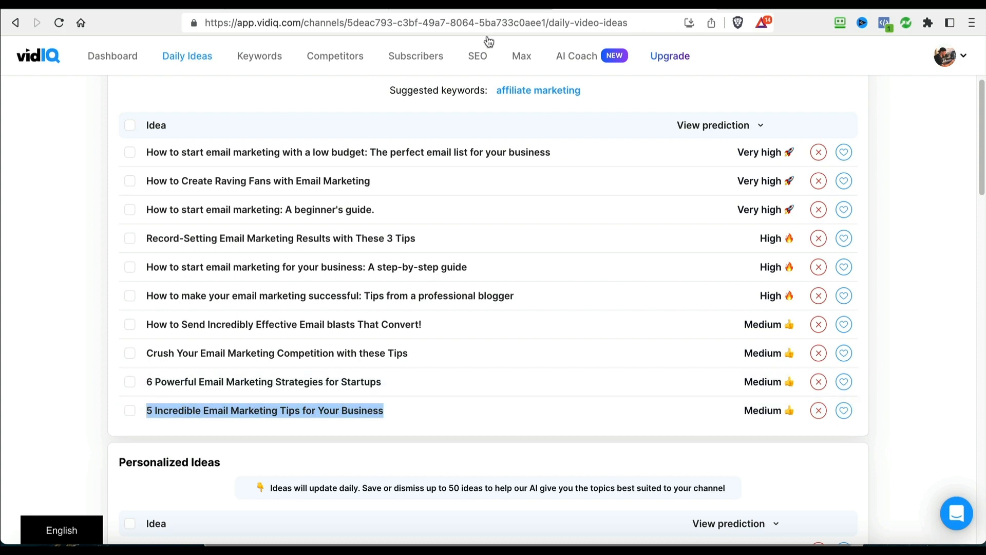
Switch to ChatGPT and send "Please create a few different variations of this title - 5 Incredible Email Marketing Tips for Your Business".
click(471, 5)
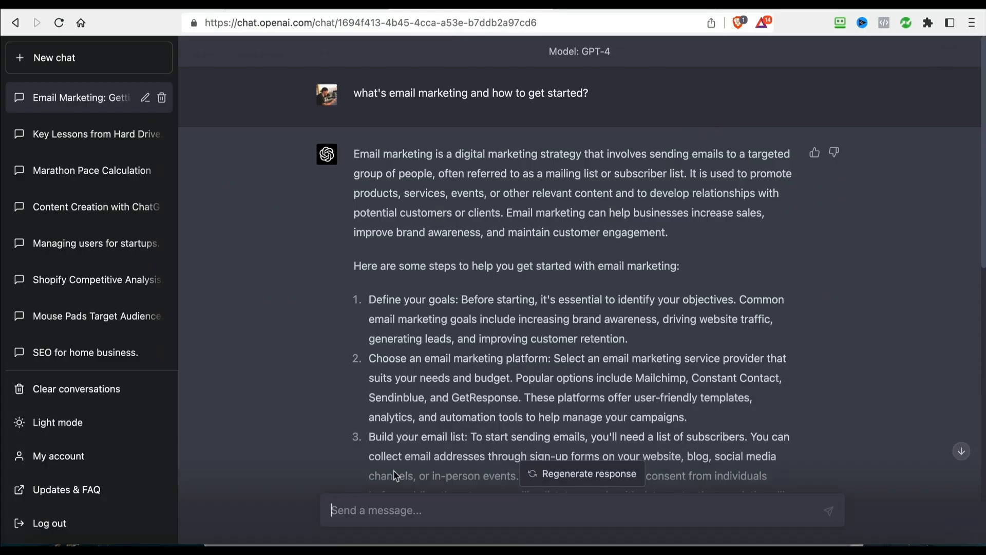
scroll(450, 440, down, 10)
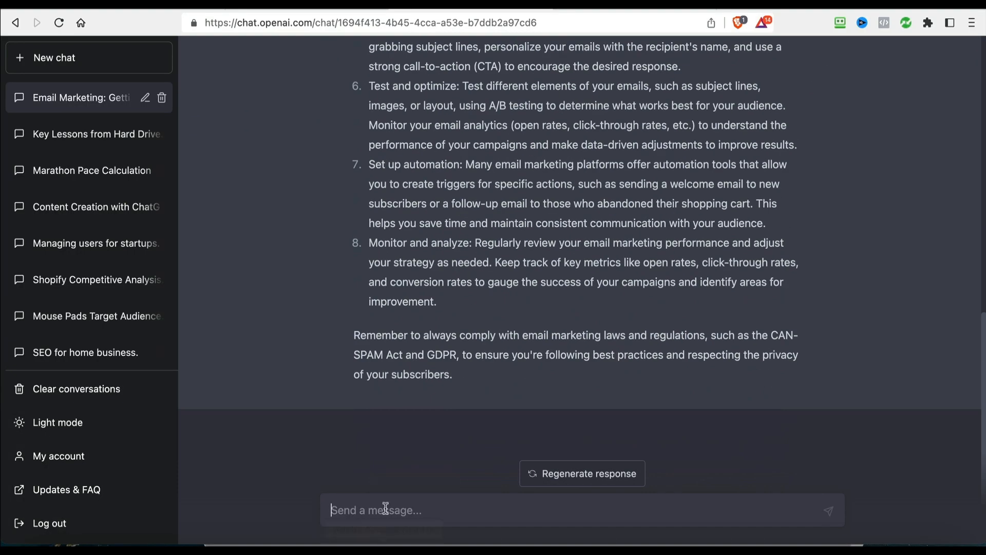
click(388, 503)
text(Please create a few different vari)
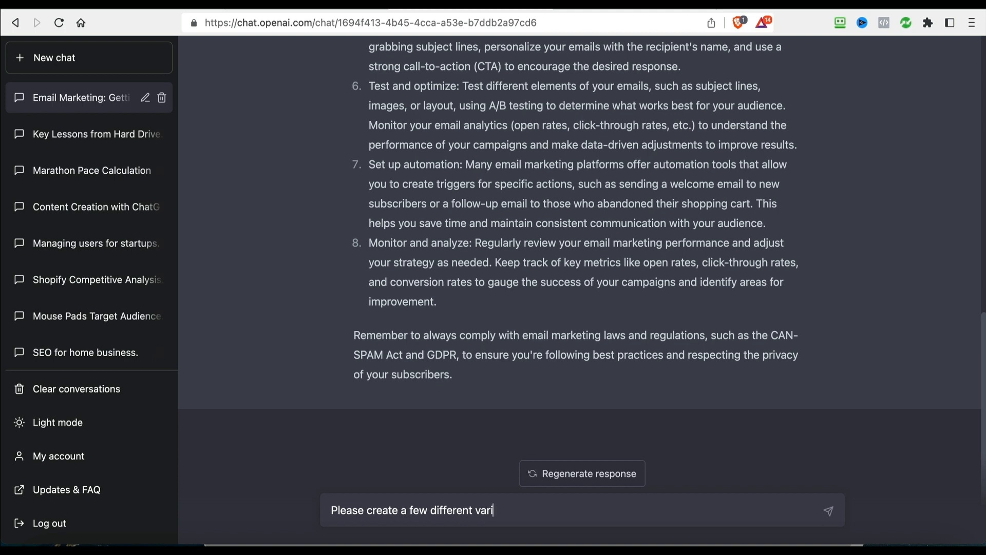
text(ations)
text(of this title - 5 Incredible Email Marketing Tips for Your Business)
key(Return)
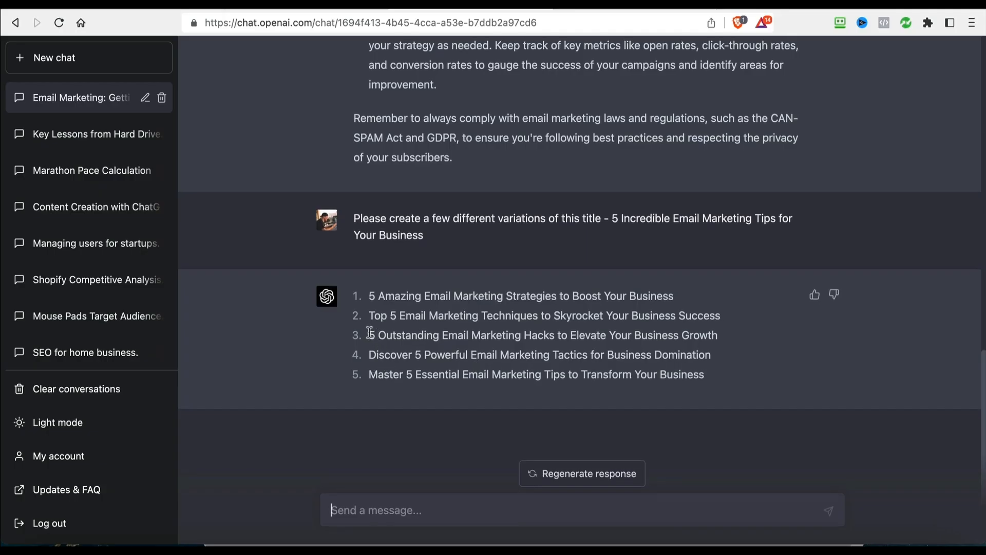
Draft the prompt "Please create a few version of this title 5 Outstanding Email Marketing Hacks", reusing the opening of the third suggestion.
drag(369, 334, 528, 337)
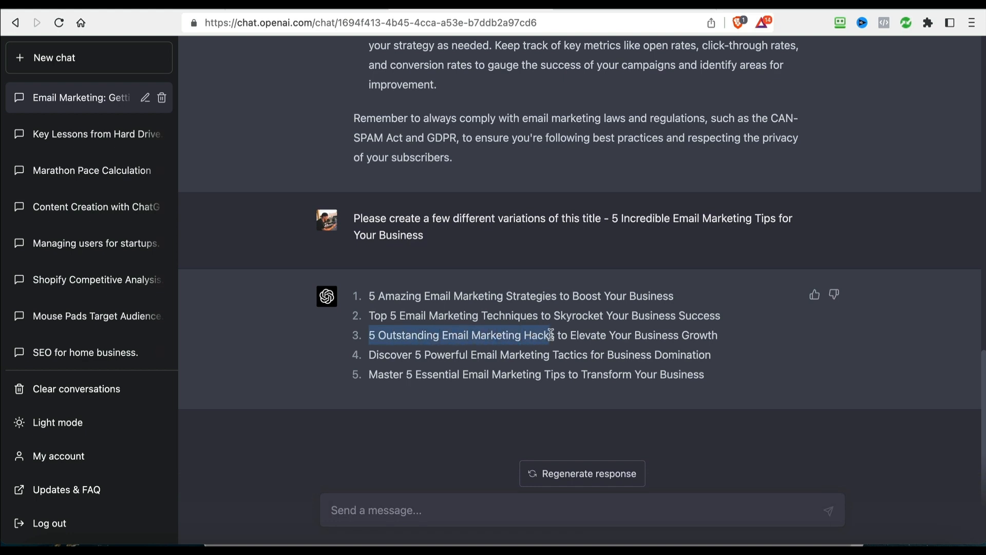
click(361, 510)
text(Please create version)
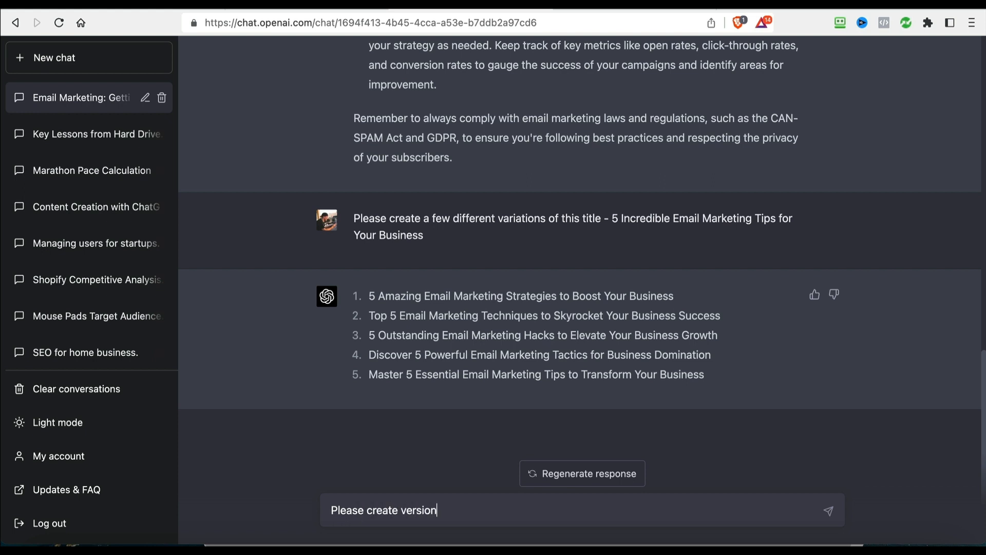
text( of this title)
text(5 Outstanding Email Marketing Hacks)
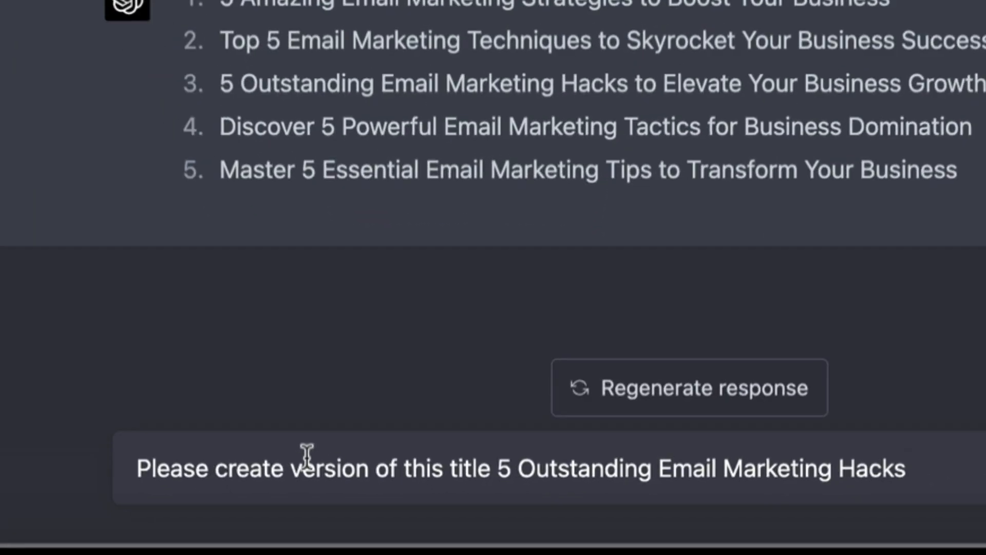
click(291, 465)
text(a few)
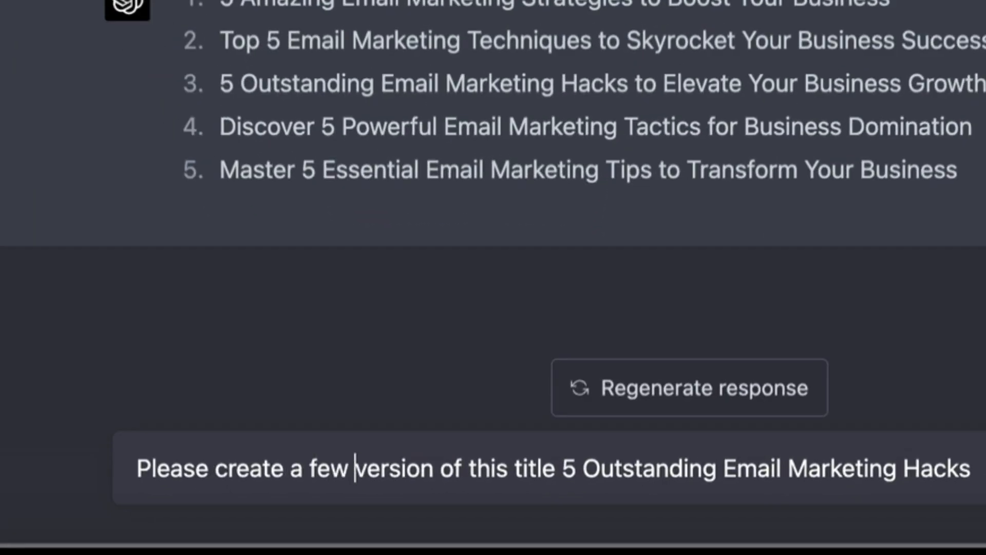
Replace "Outstanding" with "Deadly" in the drafted prompt and send it.
double_click(650, 460)
click(777, 459)
double_click(674, 454)
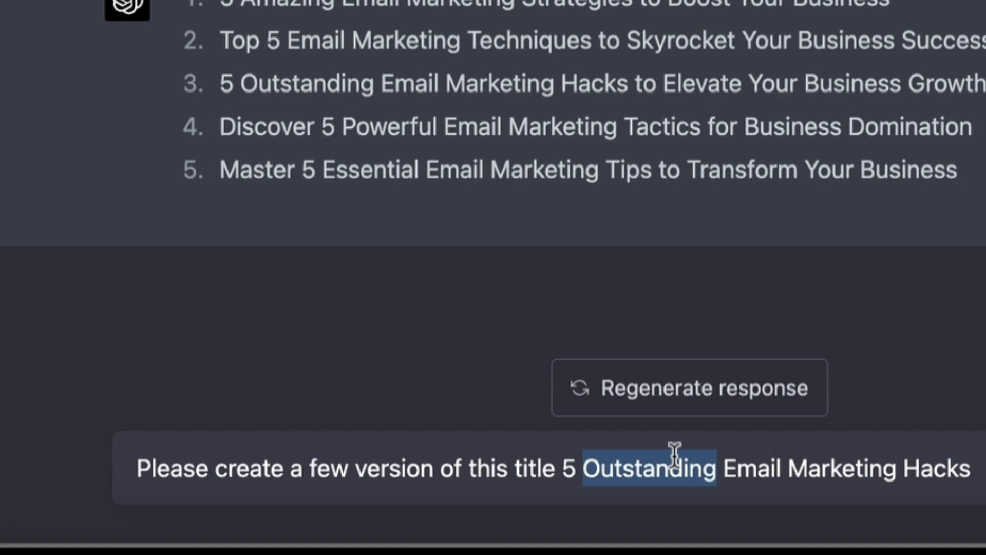
text(Deadly)
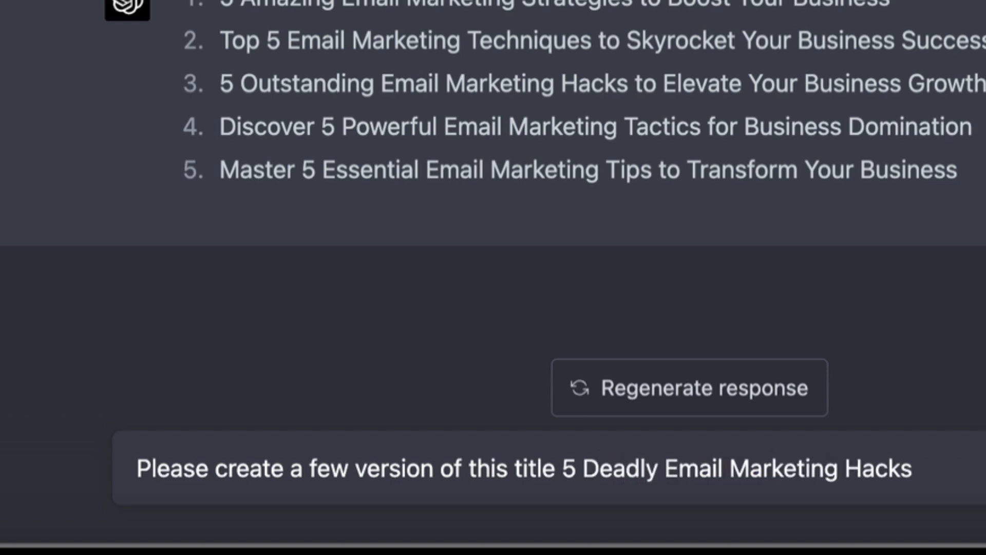
click(962, 450)
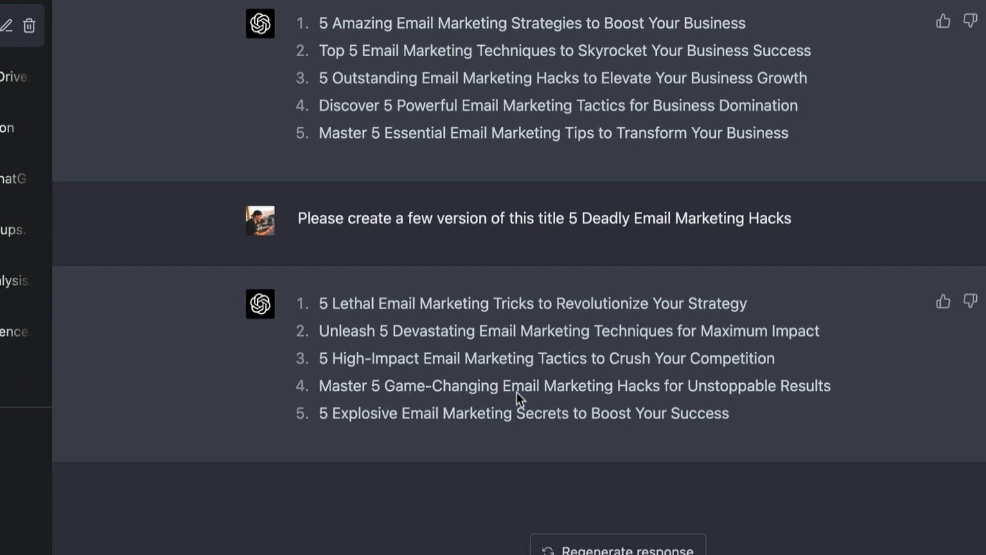
Copy the suggestion "5 High-Impact Email Marketing Tactics to Crush Your Competition" into a blank text editor document.
drag(320, 351, 784, 360)
key(super+c)
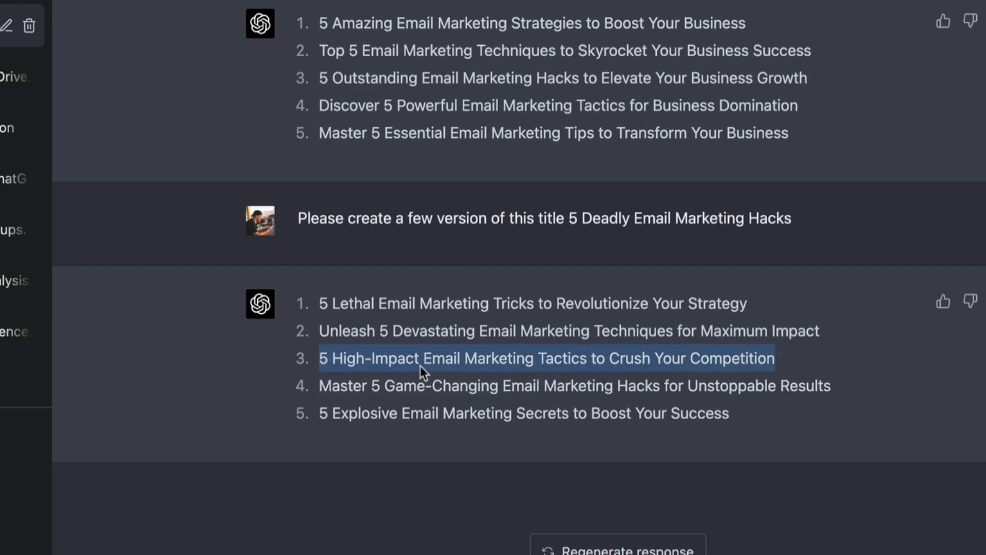
click(438, 354)
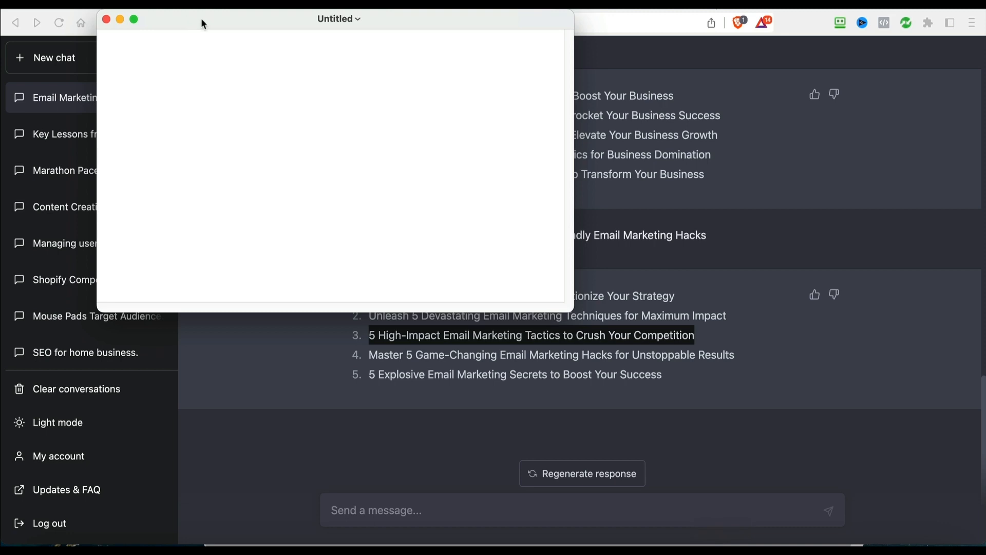
drag(203, 24, 679, 198)
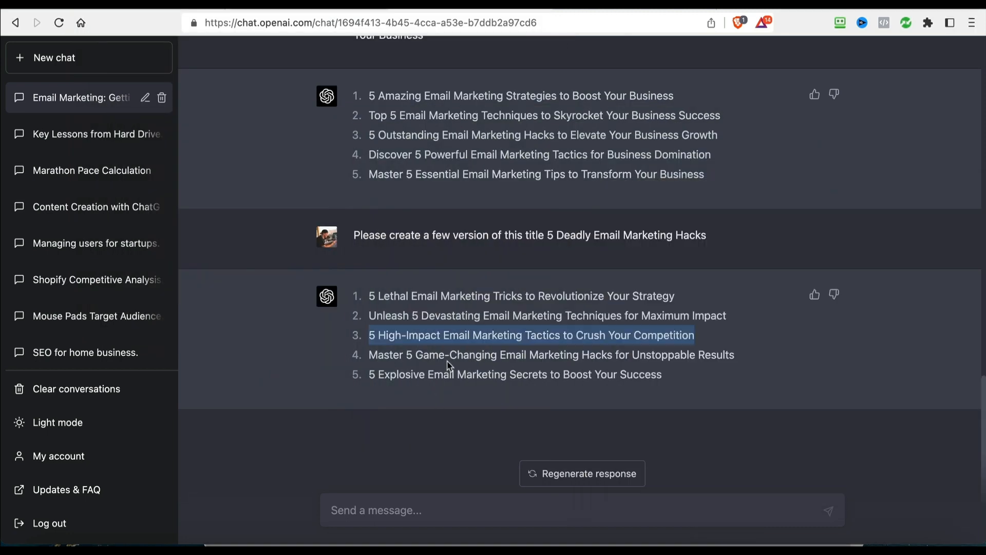
click(688, 337)
drag(695, 336, 377, 330)
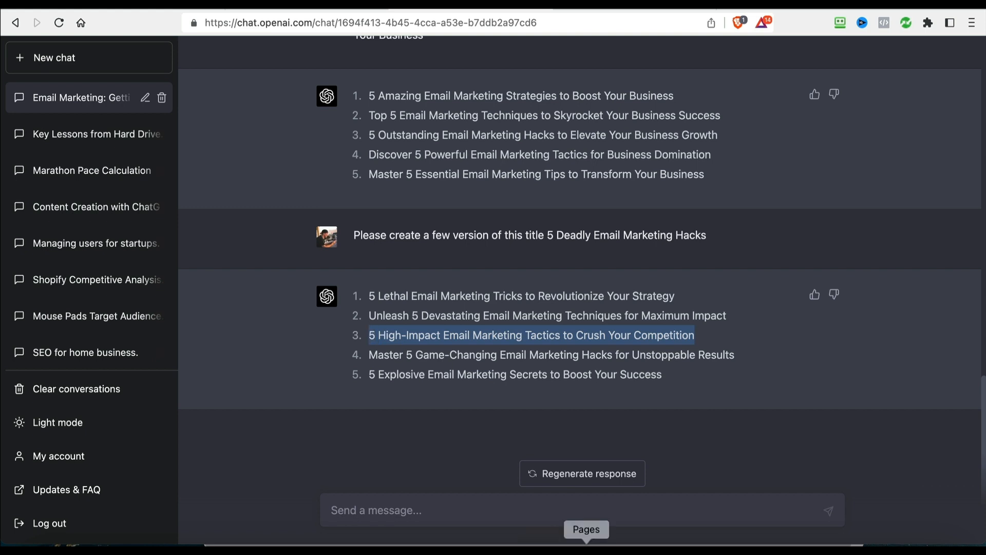
click(723, 549)
drag(664, 194, 423, 229)
key(Return)
key(super+v)
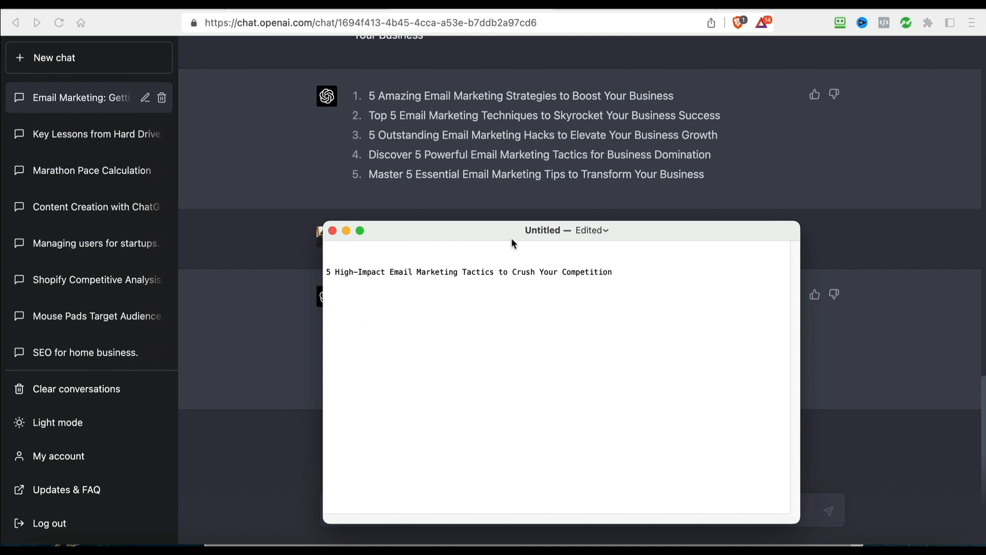
Add a second copy of the title below the first and change its ending to "Generate More Revenue With Ease".
key(super+v)
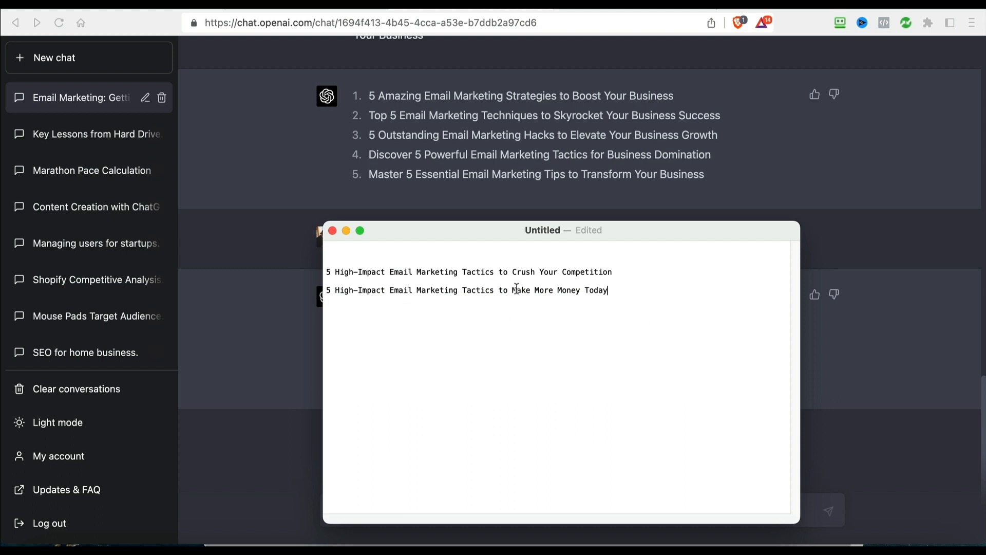
drag(512, 289, 603, 286)
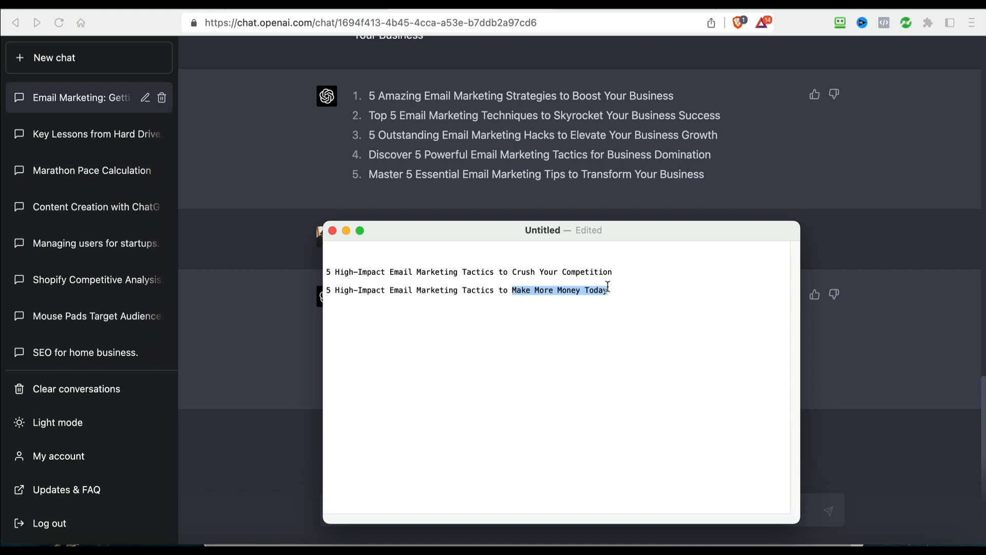
text(Generat)
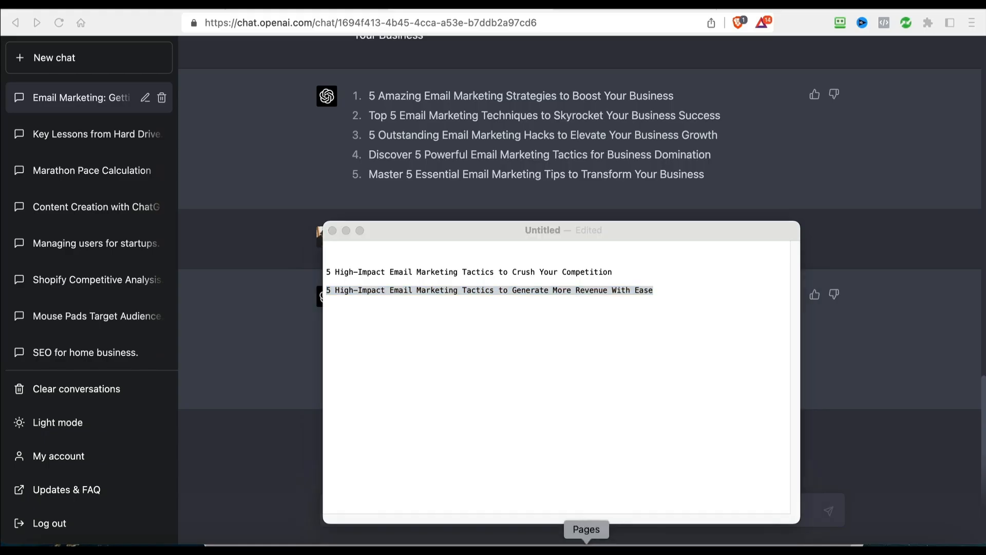
Switch to the Pages document pdf-giveaway-video, go to its title page and slightly enlarge the window.
click(586, 553)
scroll(504, 172, up, 10)
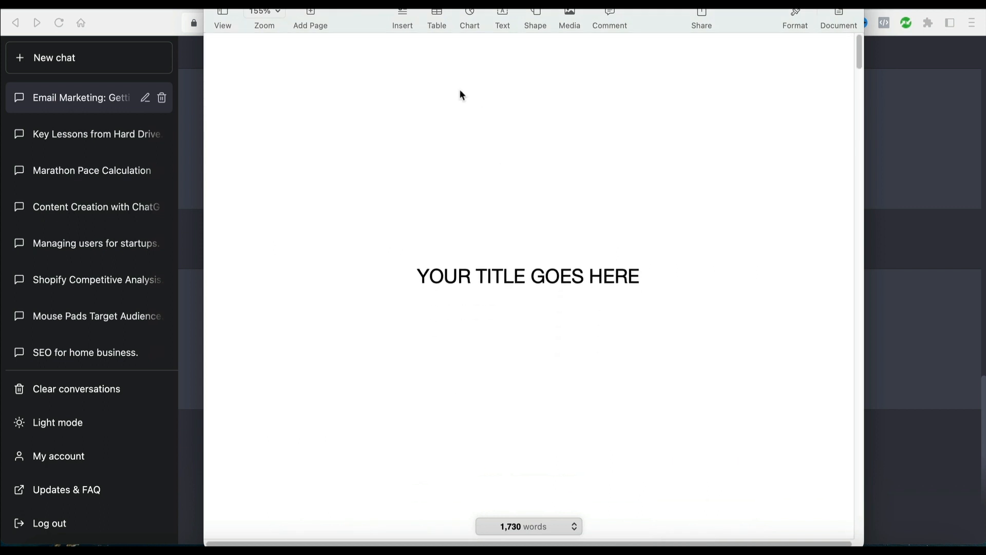
mouse_move(205, 60)
mouse_down()
mouse_move(198, 66)
mouse_move(197, 54)
mouse_up()
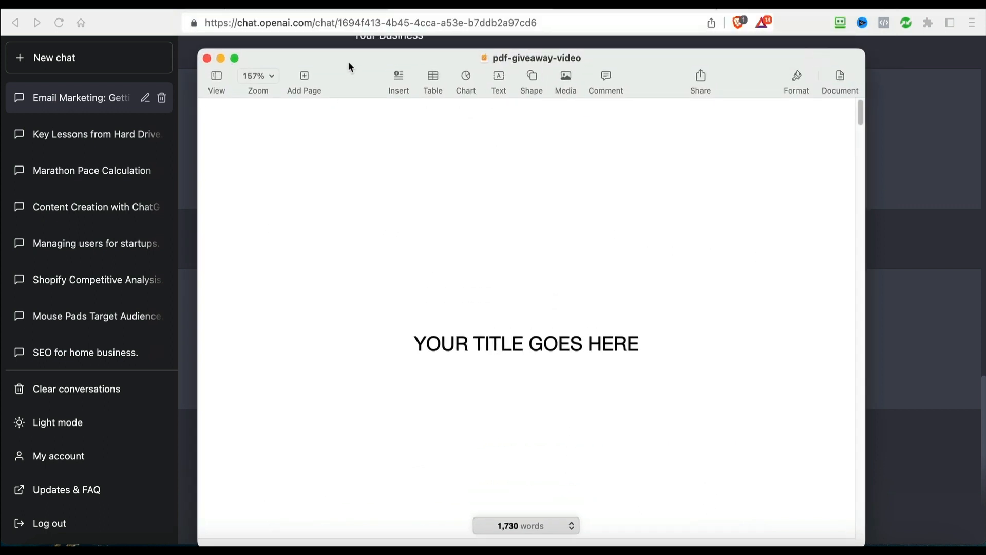
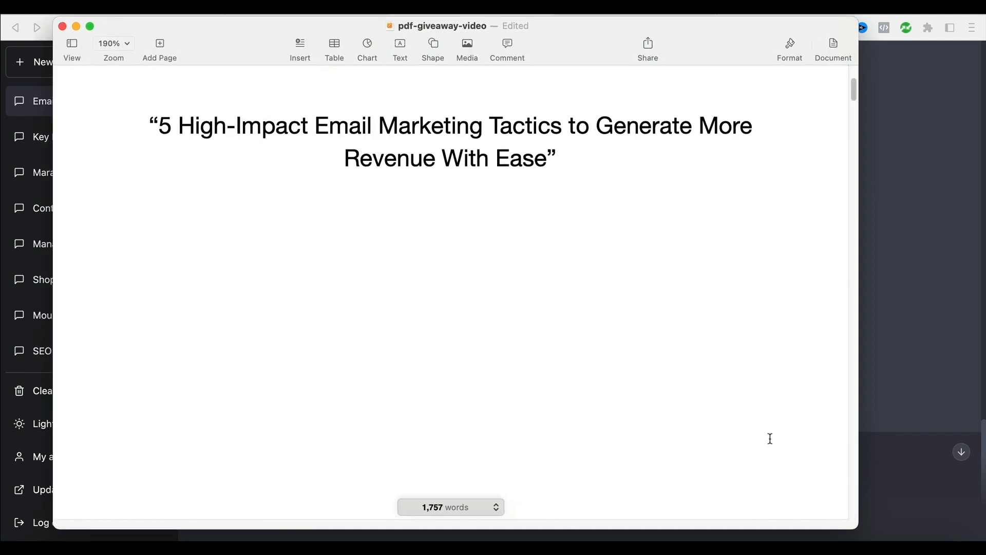
Enlarge the document window and replace the "[NAME HERE]" placeholder after "Created by" with the author's full name.
drag(855, 529, 976, 541)
scroll(806, 424, down, 15)
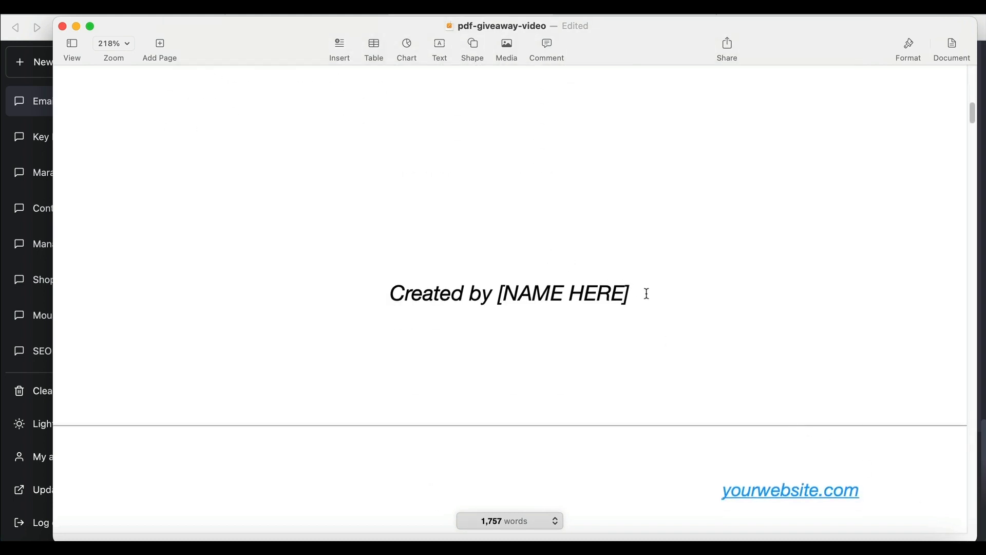
drag(644, 292, 498, 299)
text(Peter Garety)
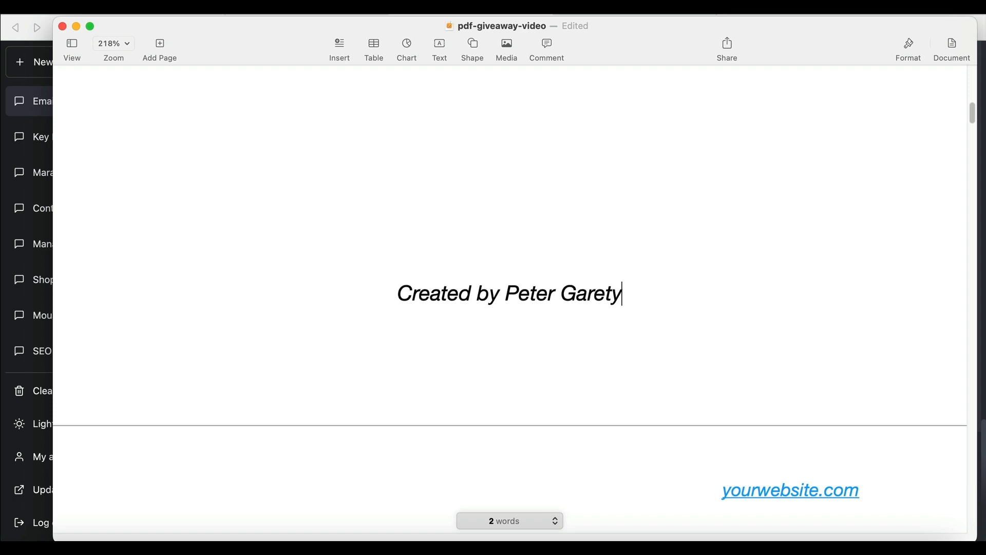
Edit the header link above the Copyright Notice to display "dashnex.com" and point to that site's https address.
scroll(539, 295, down, 5)
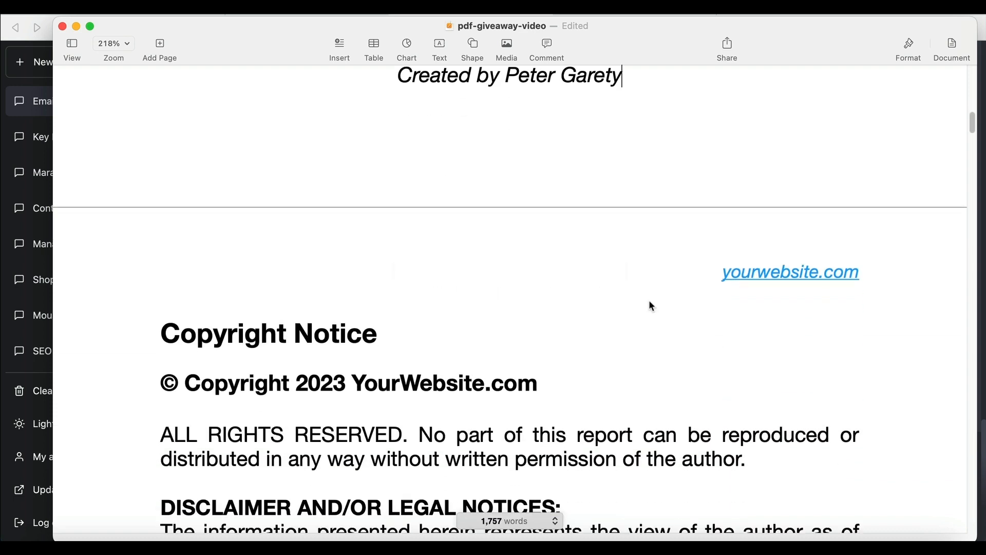
click(779, 276)
click(752, 329)
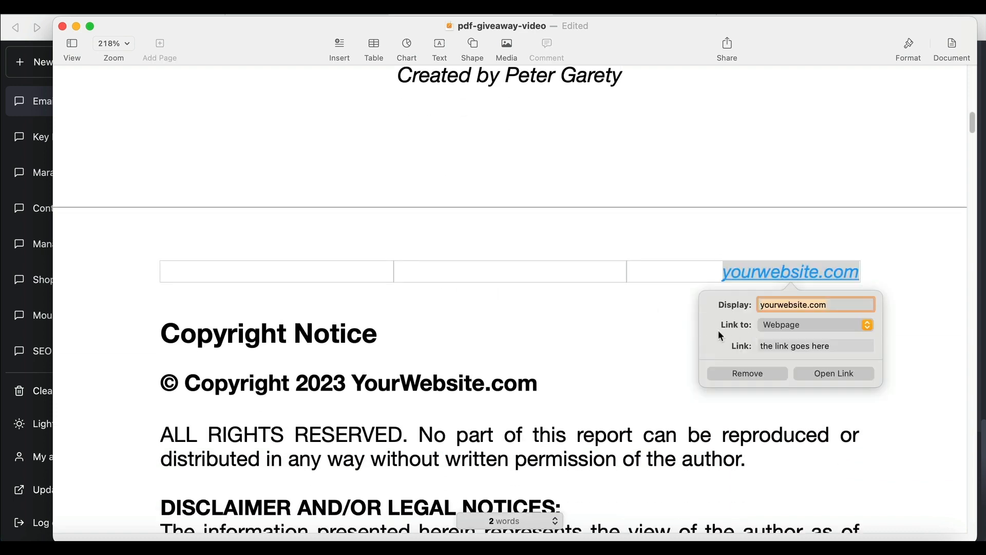
text(dashnex)
key(Tab)
text(htt)
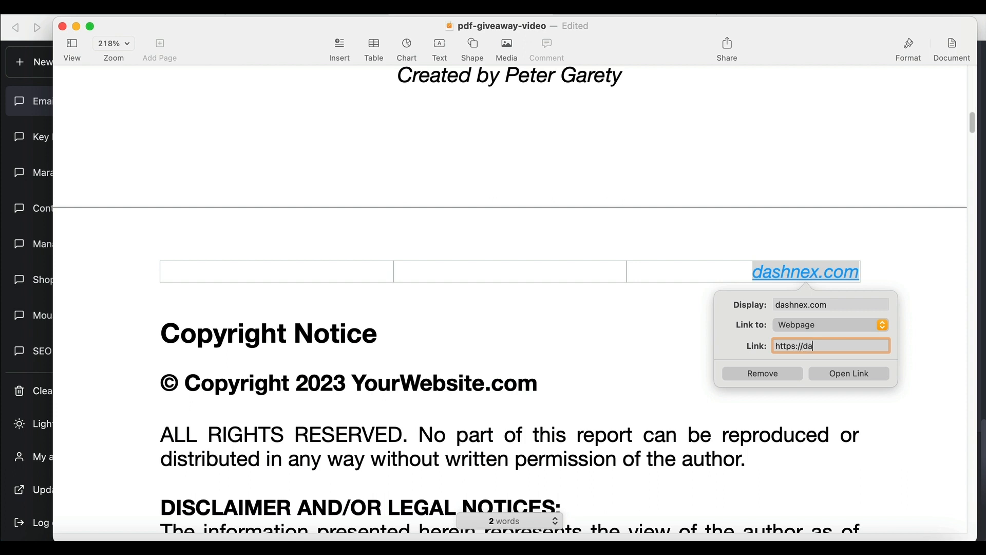
click(623, 293)
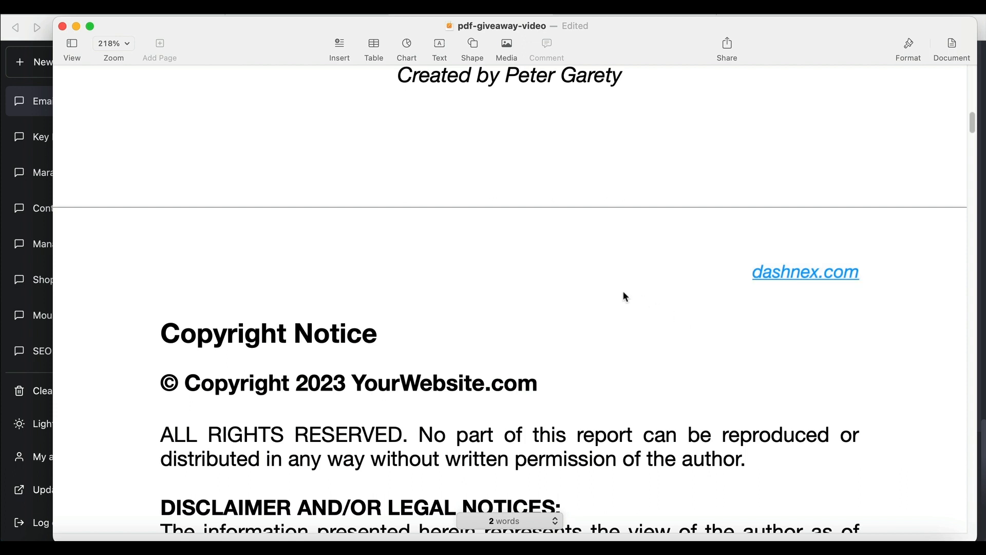
Replace "YourWebsite.com" in the copyright 2023 line with "DashNex.com".
drag(355, 381, 538, 383)
text(DasghN)
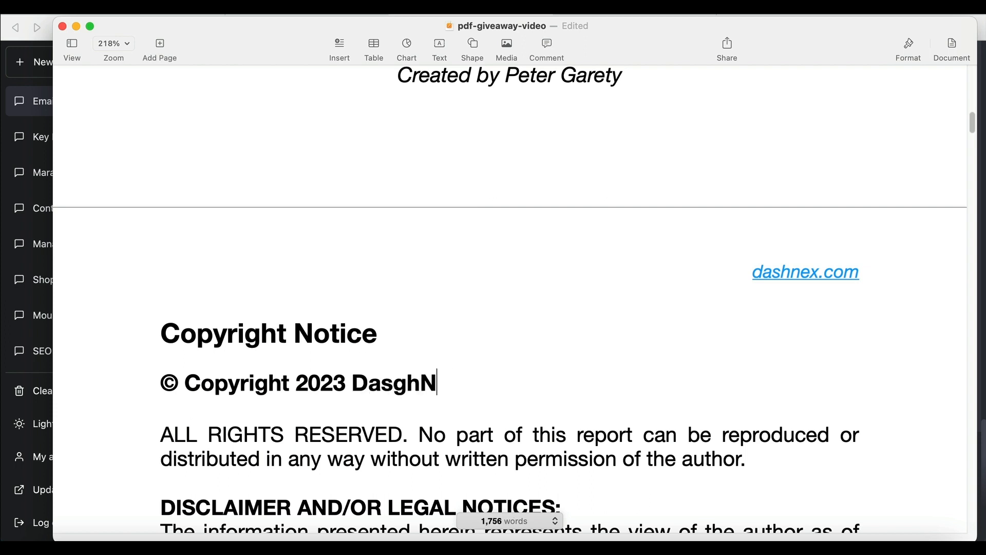
key(BackSpace)
key(BackSpace)
key(BackSpace)
text(hNex.com)
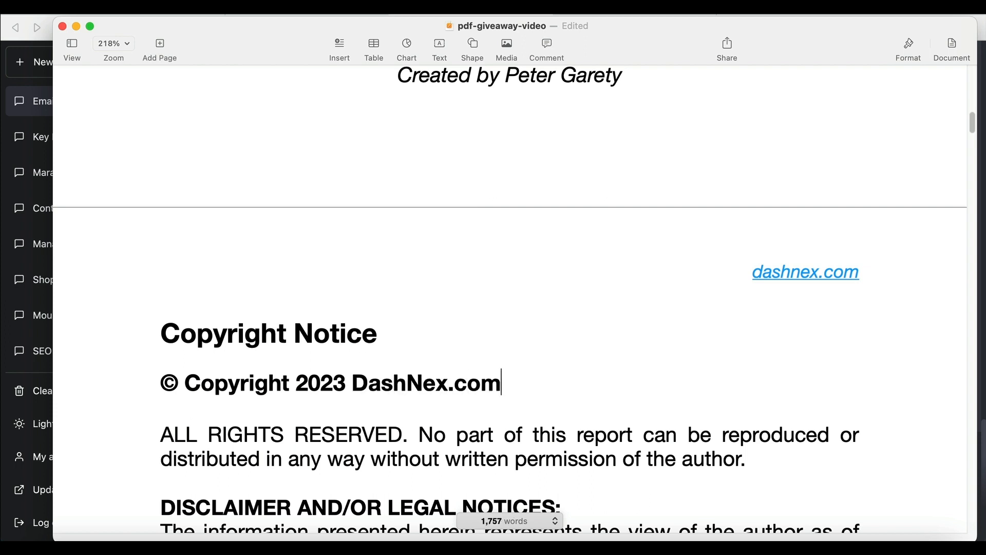
scroll(573, 398, down, 15)
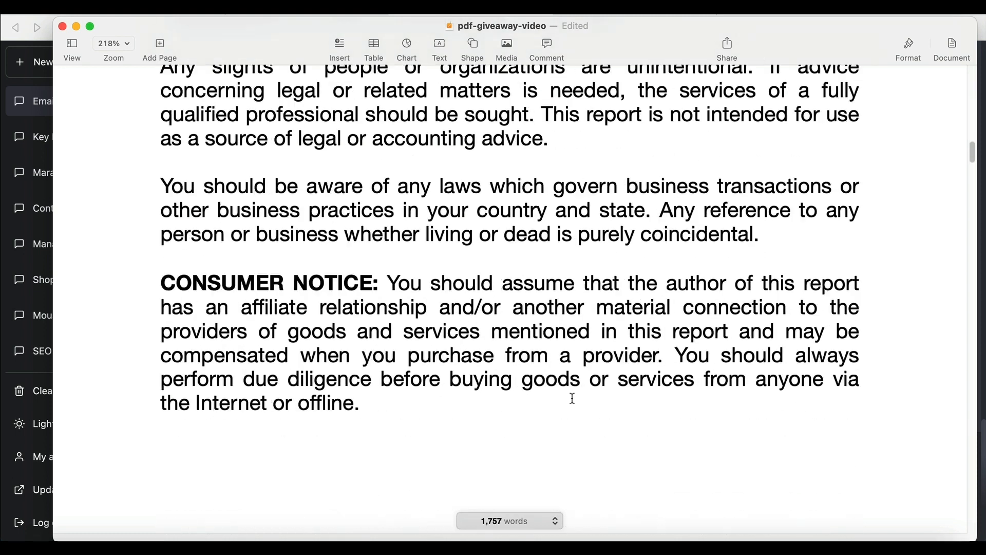
scroll(572, 398, down, 5)
click(782, 302)
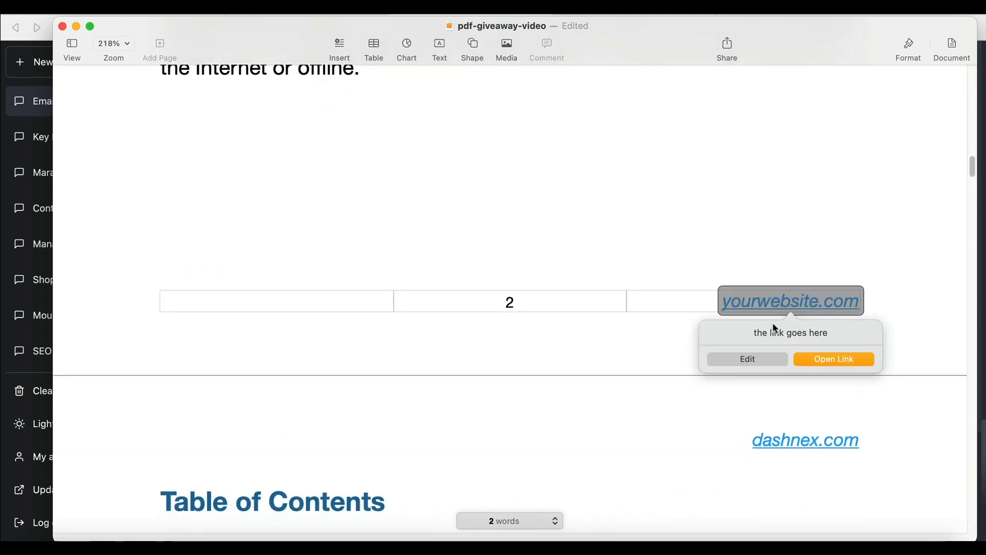
click(759, 358)
text(dashnex.com)
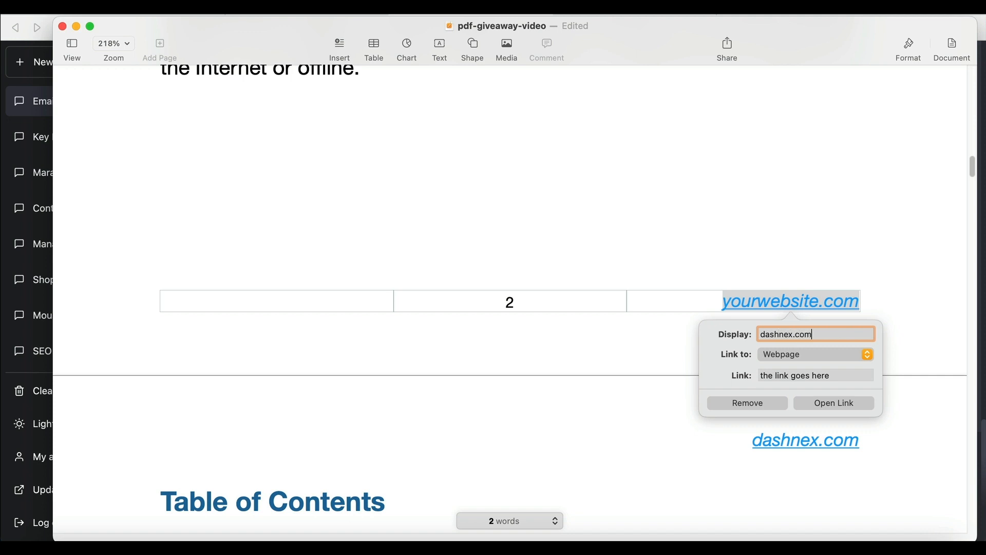
triple_click(805, 375)
text(https://dashnex.com)
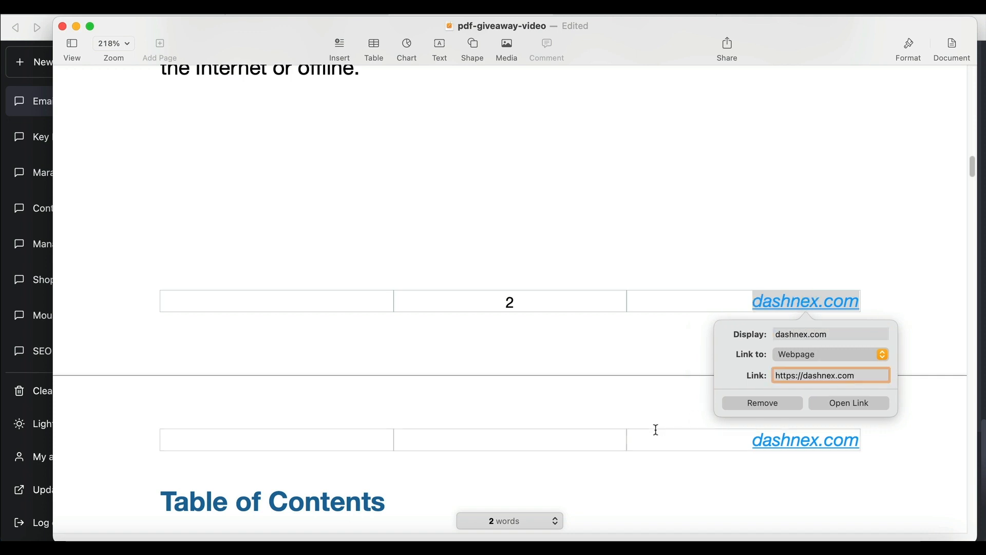
click(655, 430)
Look over the table of contents, then switch to ChatGPT and copy the outline heading "Part 1: Captivating Subject Lines and Personalization".
scroll(655, 430, down, 6)
scroll(655, 430, down, 2)
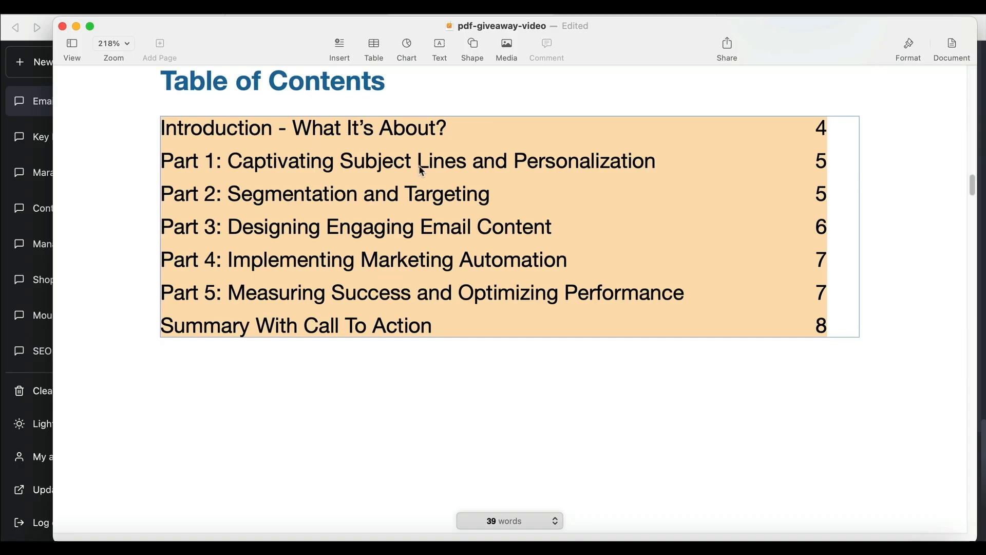
scroll(481, 385, down, 5)
scroll(541, 228, up, 2)
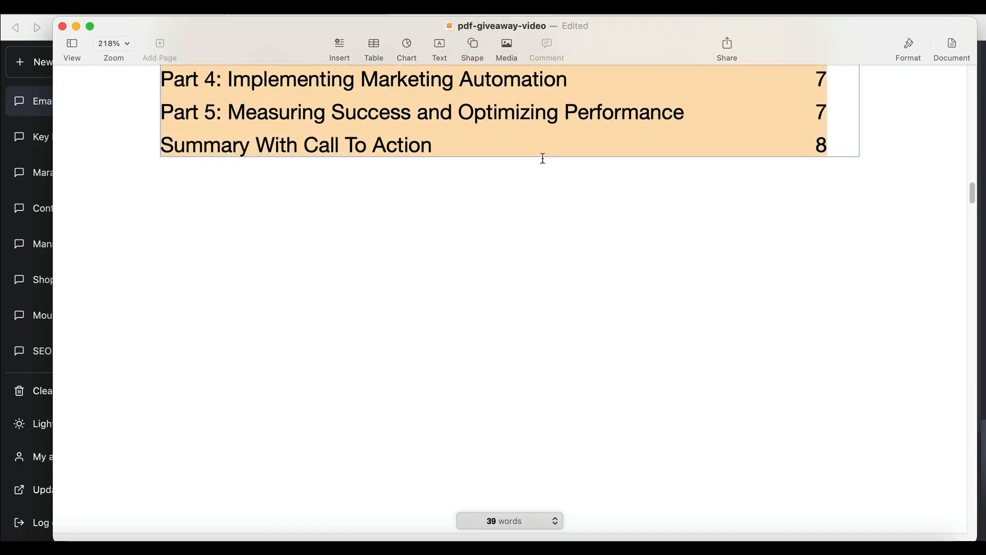
click(488, 8)
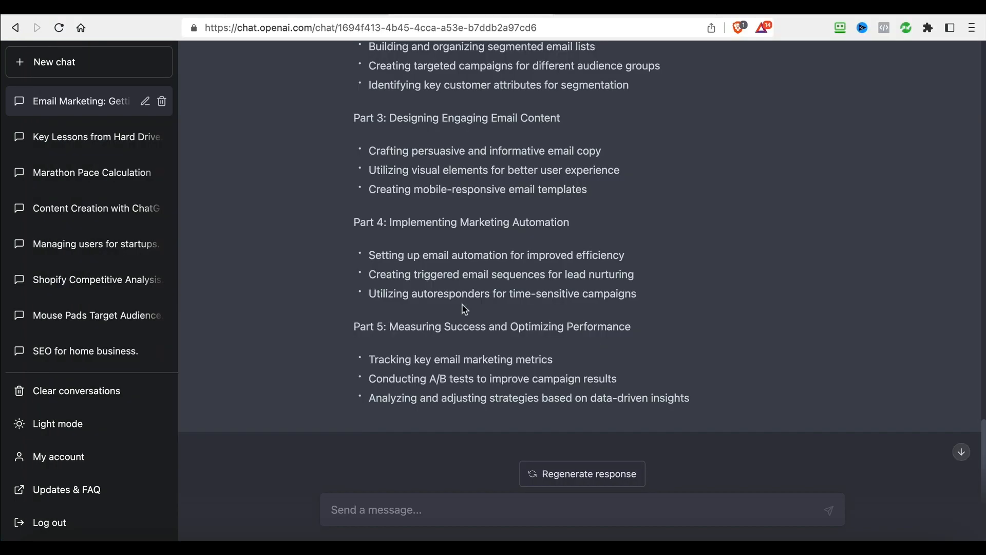
scroll(465, 308, up, 5)
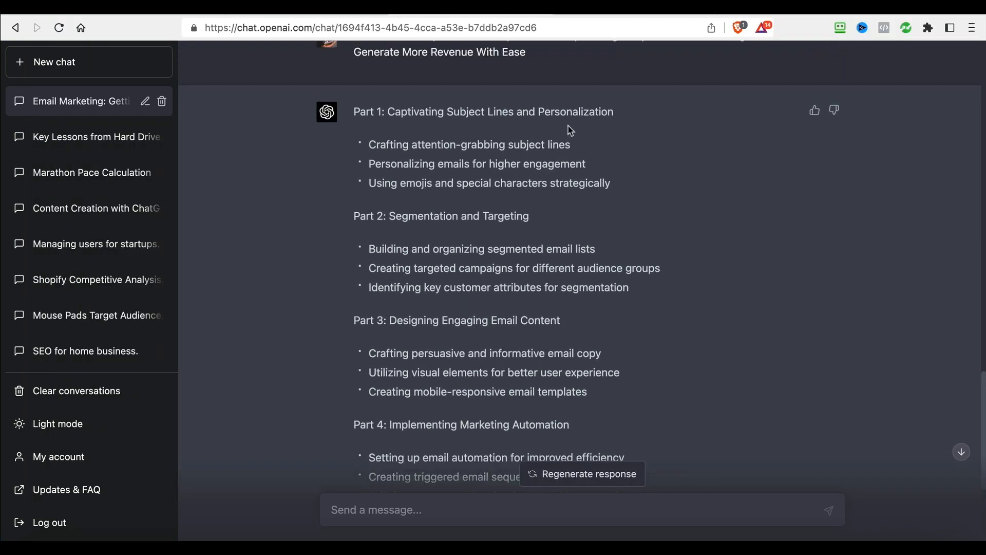
drag(615, 113, 359, 109)
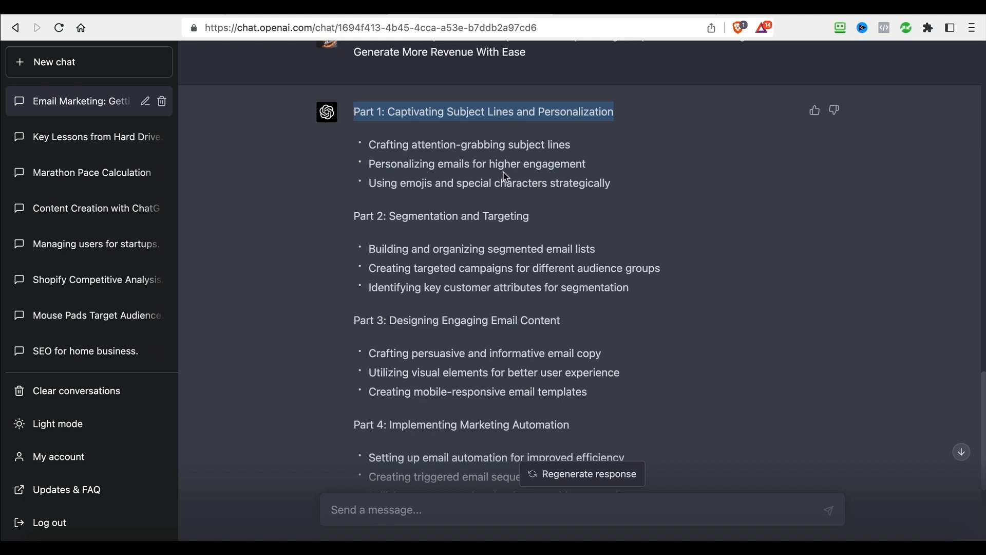
Send the prompt "Please create top 10 suggestions for the Part 1: Captivating Subject Lines and Personalization" and stop the response.
click(371, 503)
text(Pl)
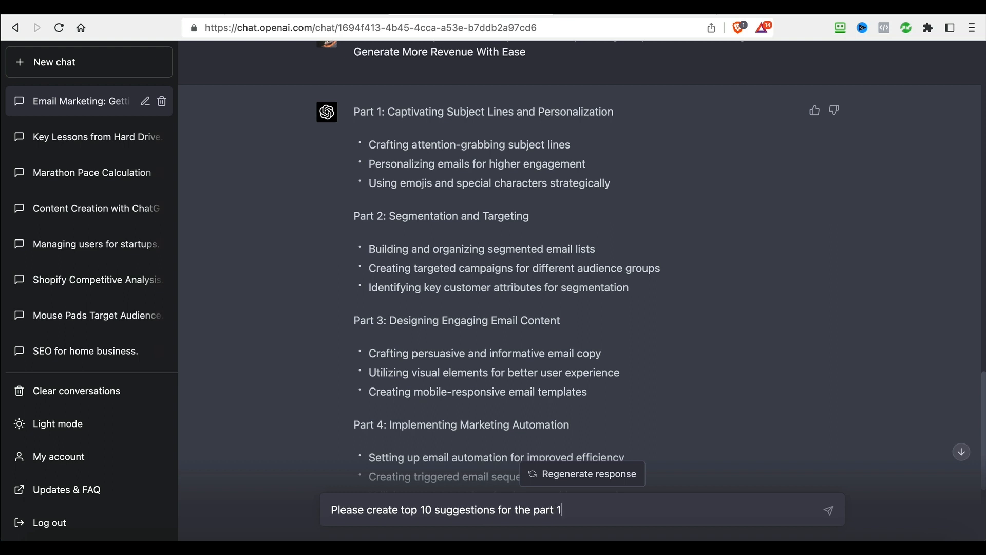
key(BackSpace)
text(Part 1: Captivating Subject Lines and Personalization)
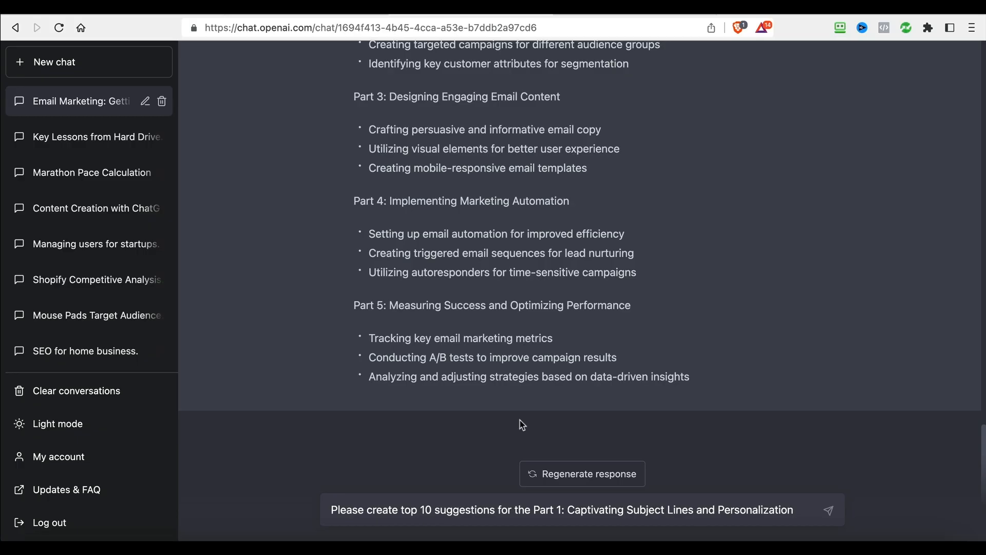
key(Return)
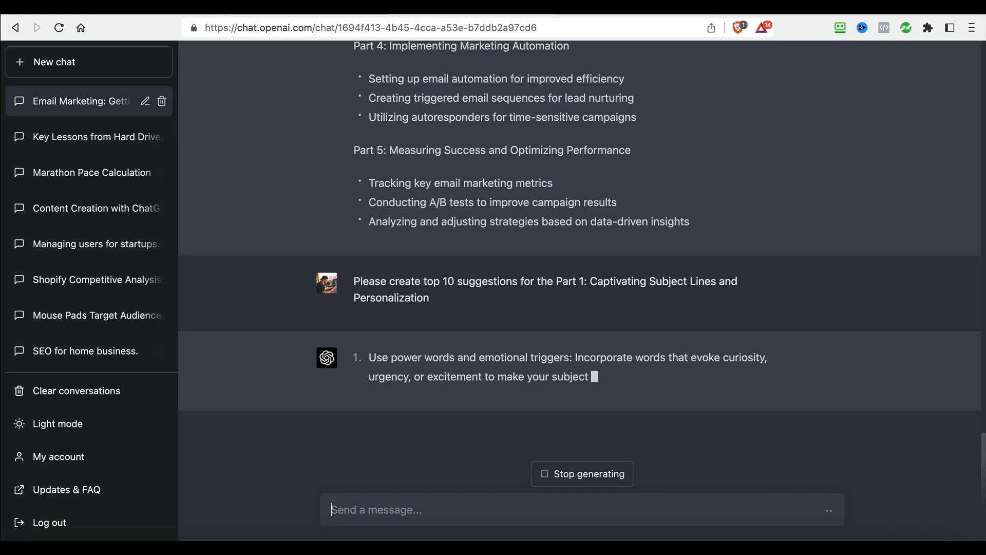
click(565, 478)
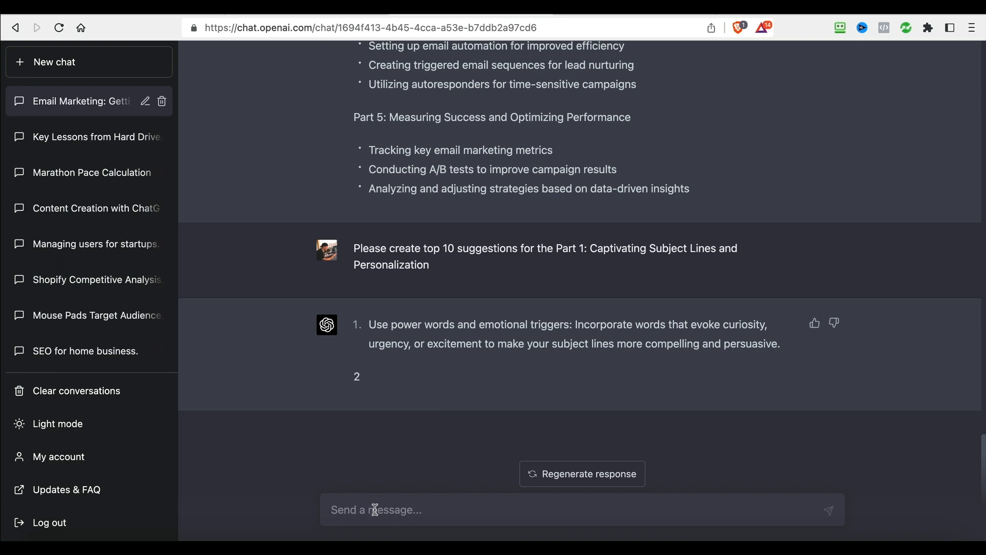
Send the prompt "Create an essay for the Part 1: Captivating Subject Lines and Personalization".
text(Create an essay for the)
text(Part 1: Captivating Subject Lines and Personalization)
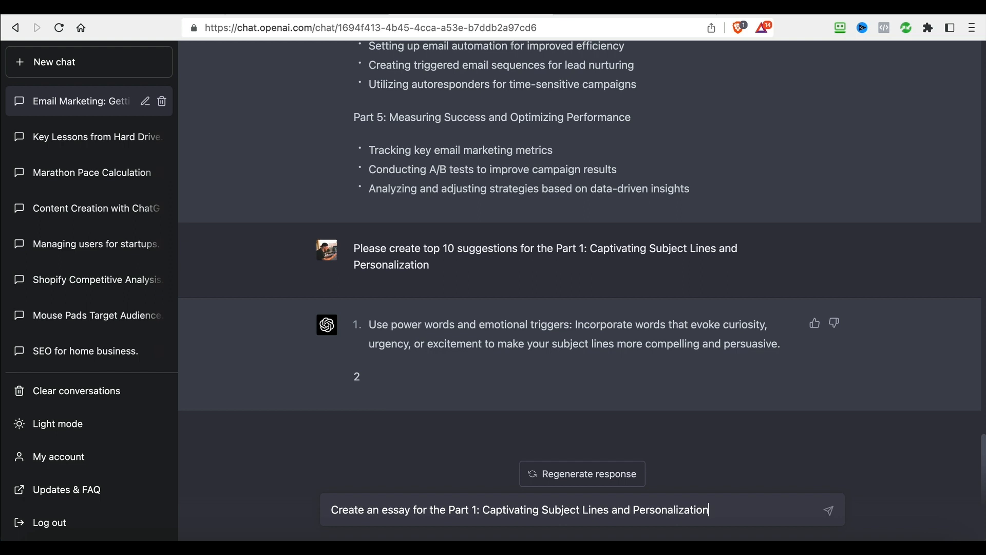
key(Return)
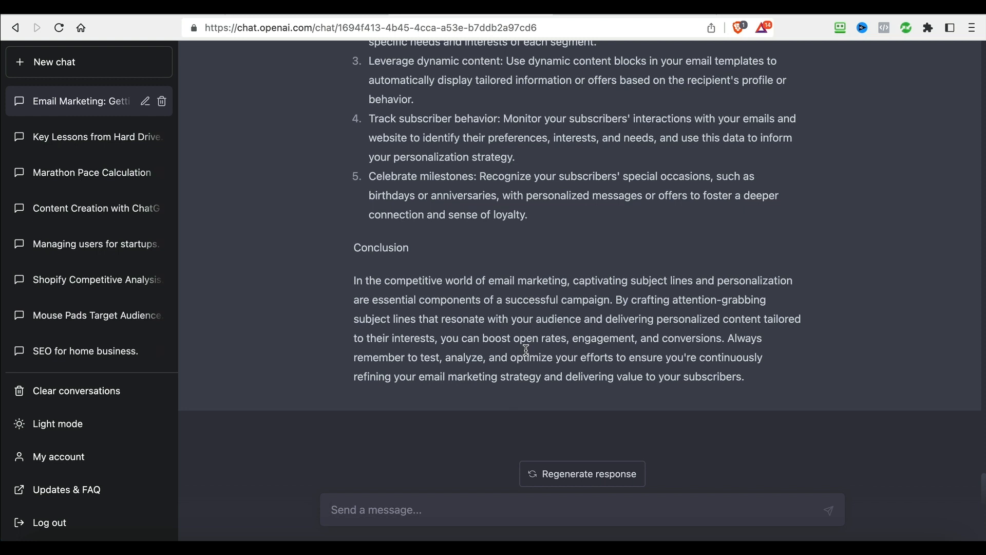
Copy the generated essay from the first introduction paragraph through the end of the conclusion.
scroll(514, 261, up, 15)
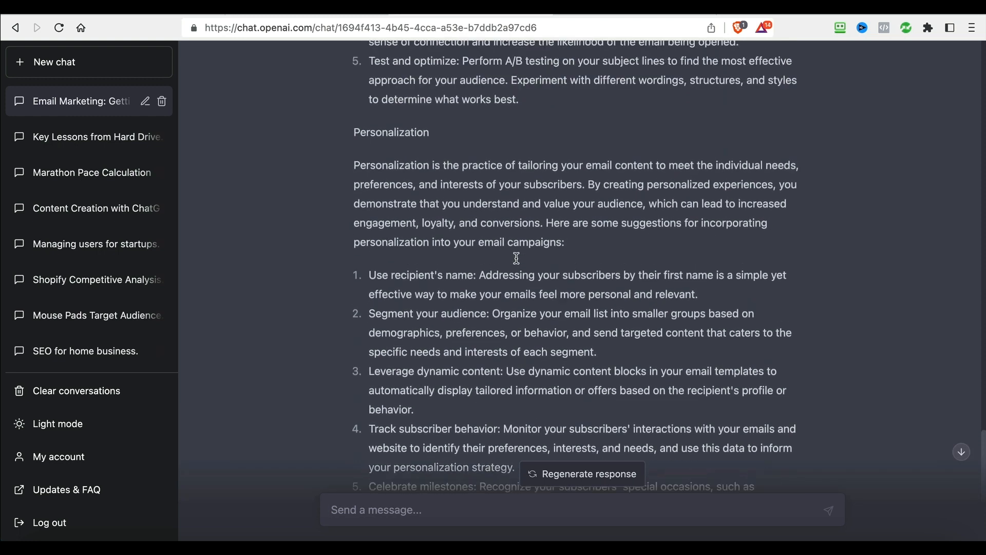
scroll(517, 258, up, 5)
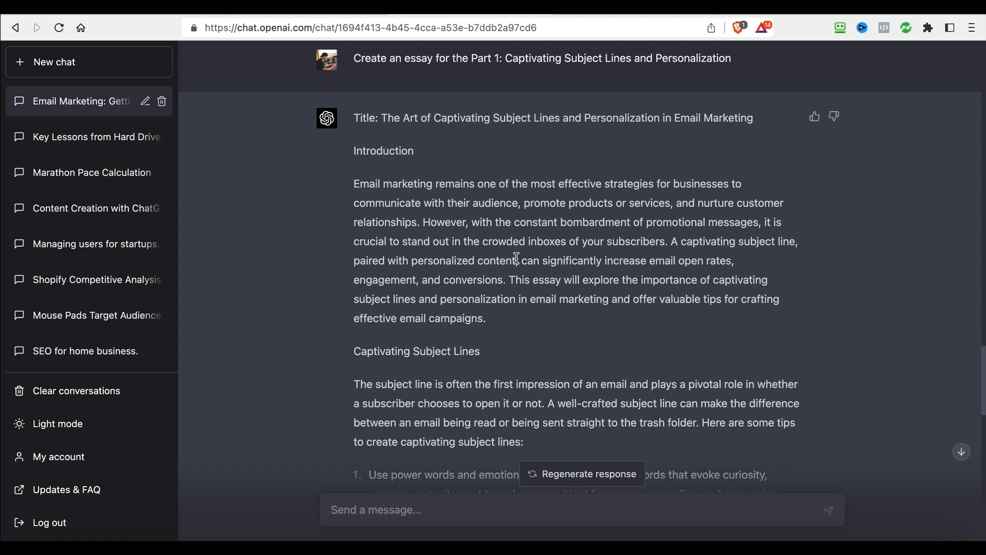
drag(357, 185, 380, 295)
click(368, 281)
drag(355, 185, 368, 318)
click(502, 413)
drag(356, 184, 533, 365)
scroll(532, 365, down, 15)
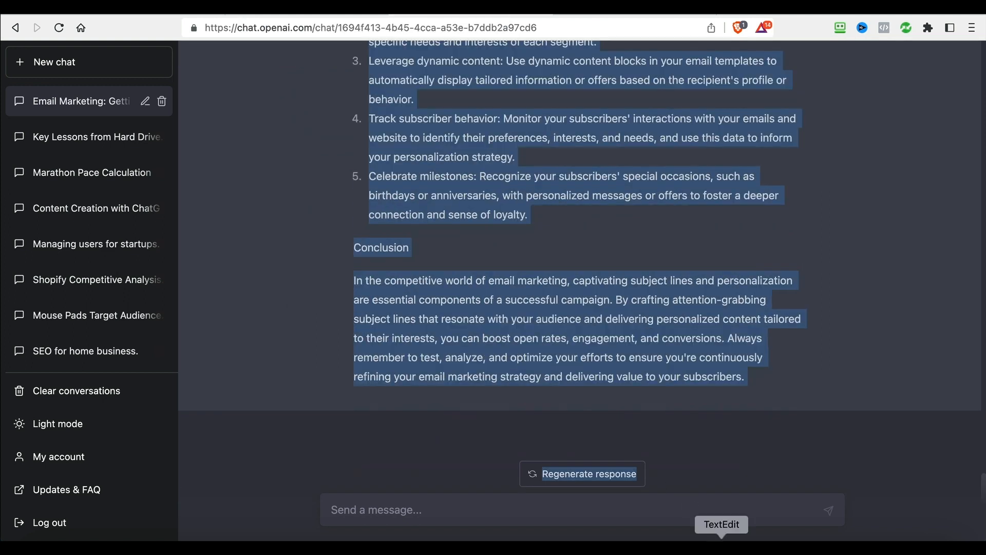
Switch to the TextEdit document and paste the essay below the "Part 5: Measuring Success and Optimizing Performance" line.
click(722, 548)
drag(390, 233, 362, 101)
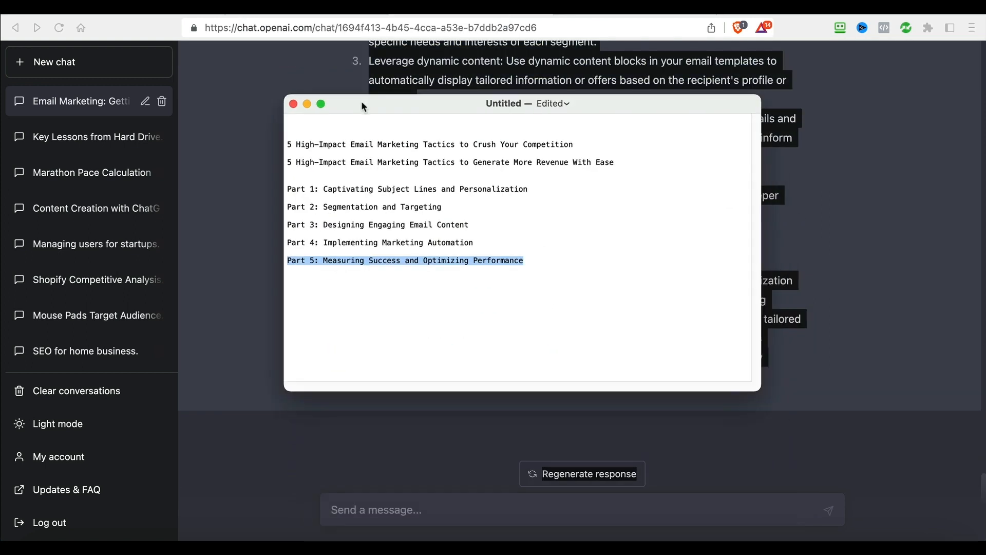
click(551, 264)
key(super+v)
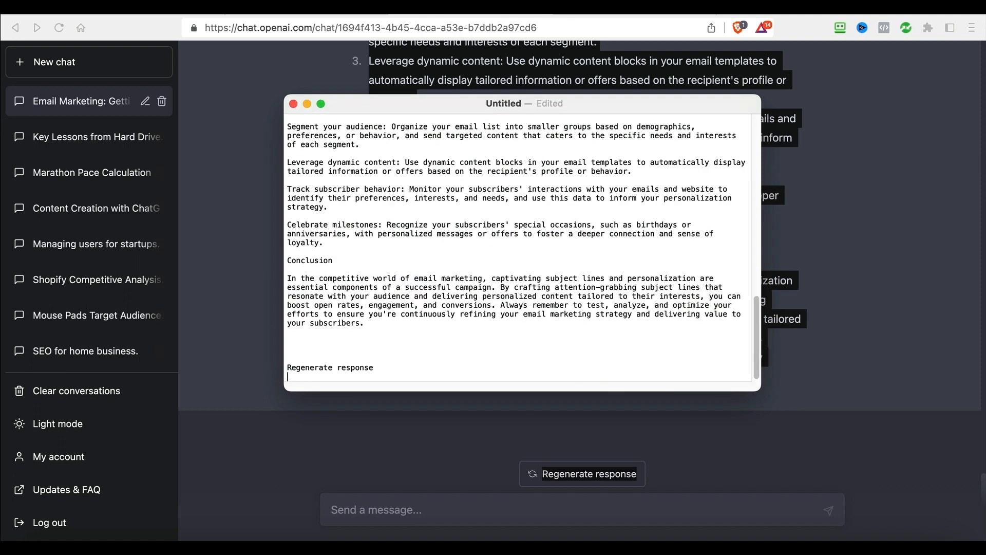
Copy the pasted essay text through the end of its conclusion, leaving out the trailing "Regenerate response".
scroll(445, 185, up, 3)
scroll(445, 185, down, 3)
scroll(445, 186, up, 3)
scroll(445, 186, up, 10)
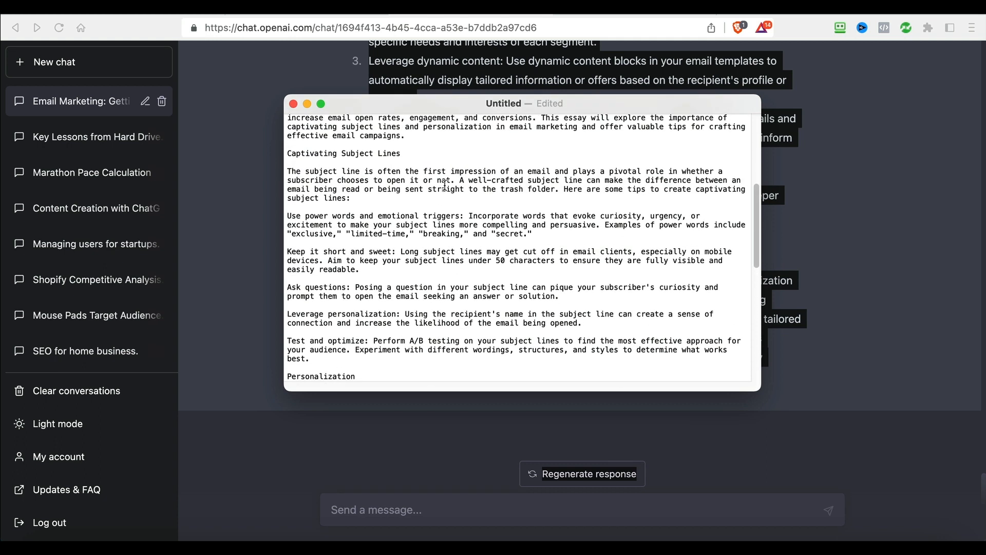
scroll(445, 186, up, 3)
drag(290, 230, 366, 322)
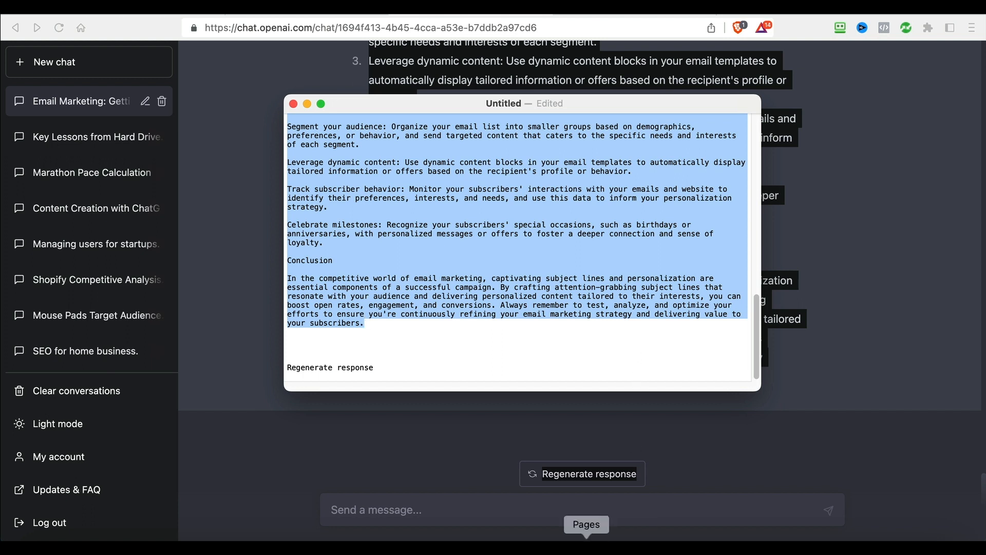
Switch to the Pages document and replace the placeholder paragraphs under "Part 1: Captivating Subject Lines and Personalization" with the copied essay.
click(587, 546)
scroll(375, 185, down, 5)
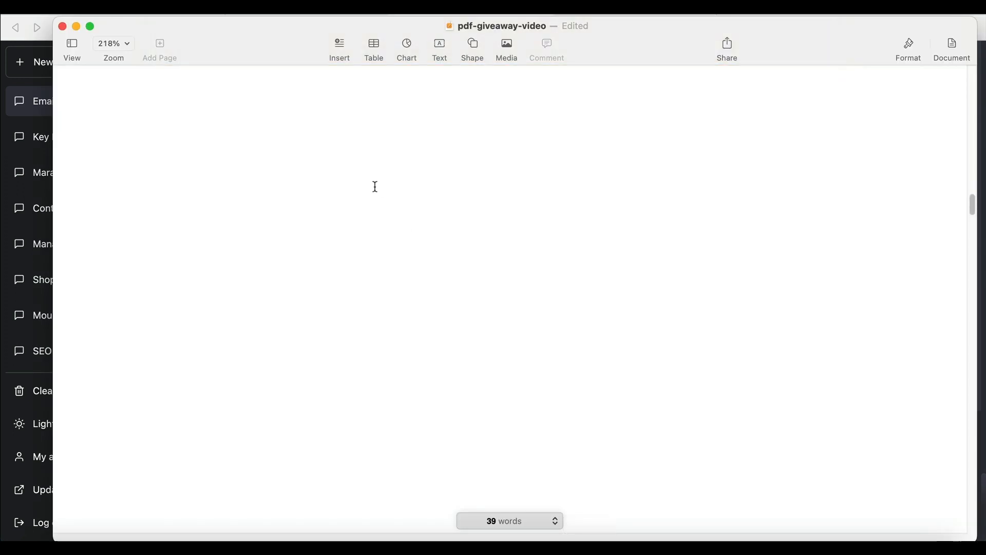
scroll(375, 187, down, 15)
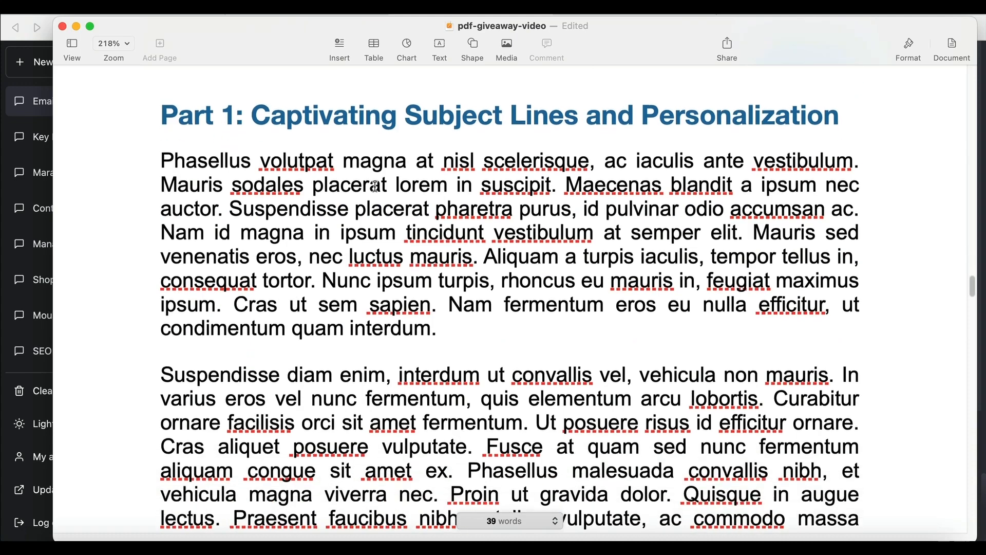
drag(157, 160, 726, 486)
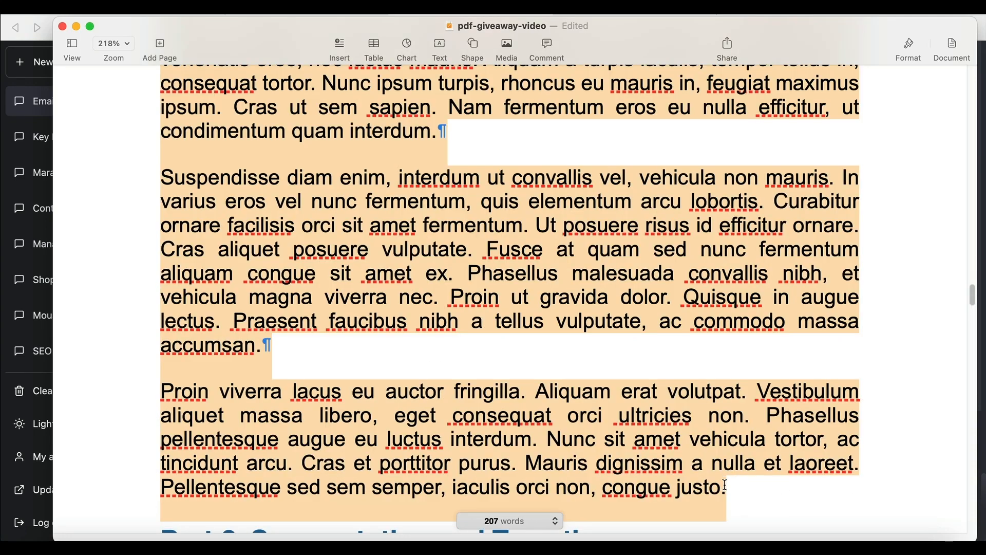
key(super+v)
scroll(483, 289, up, 15)
scroll(483, 289, up, 15)
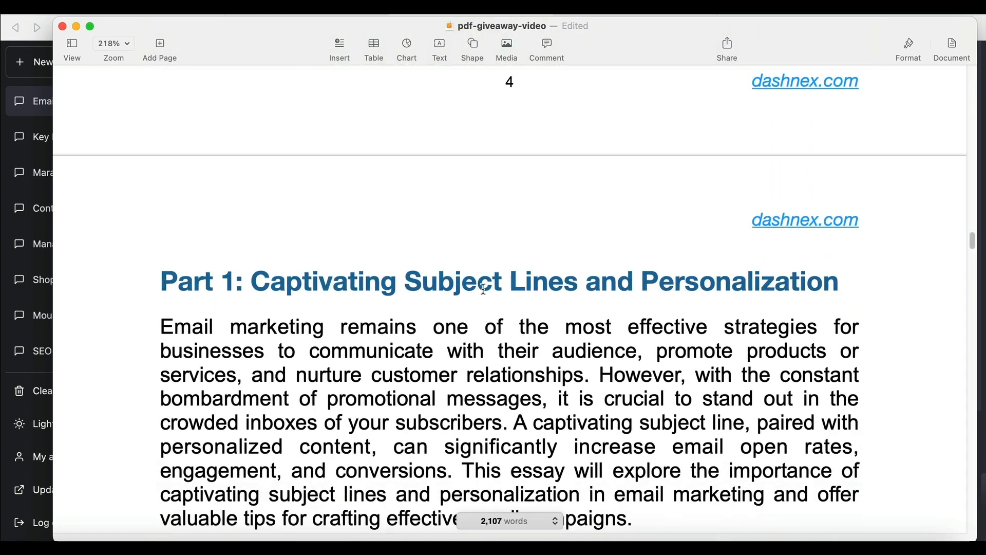
Review the Part 1 chapter text and the table of contents entries with their page numbers.
scroll(482, 288, down, 20)
scroll(390, 342, up, 5)
scroll(391, 343, up, 20)
scroll(391, 343, up, 10)
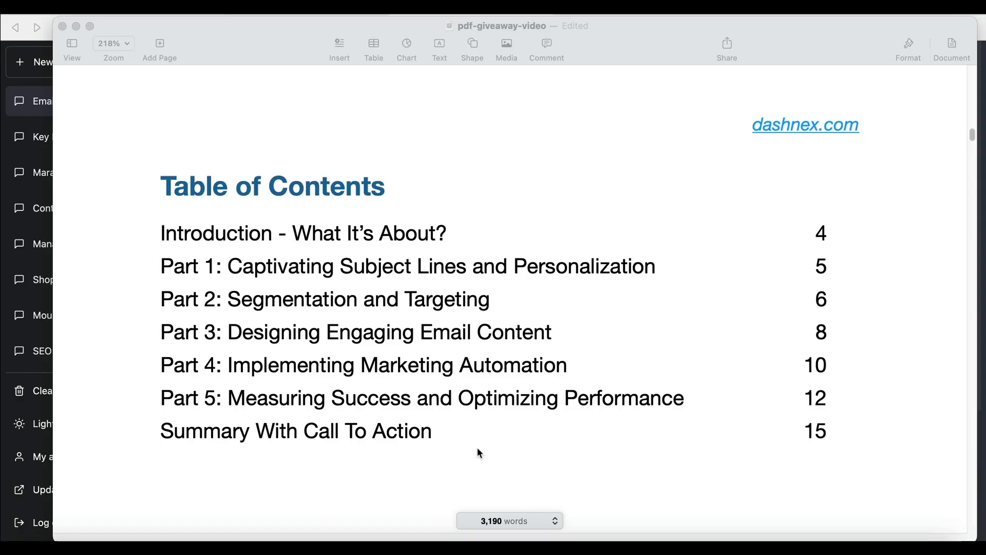
scroll(464, 315, down, 5)
scroll(464, 315, up, 2)
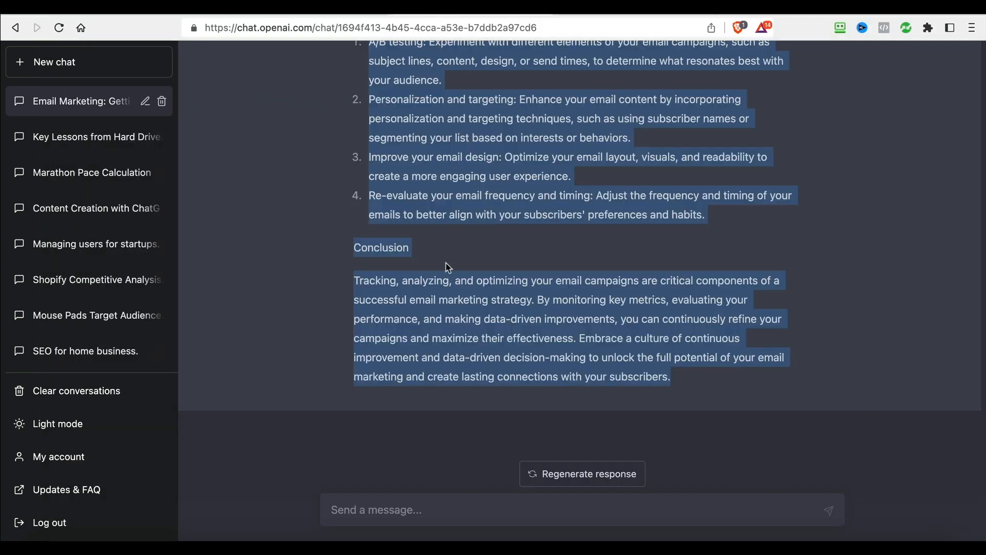
Switch to the ChatGPT conversation and look over the generated essay on tracking, analyzing and optimizing email campaigns.
scroll(442, 309, up, 3)
click(437, 313)
scroll(458, 376, up, 10)
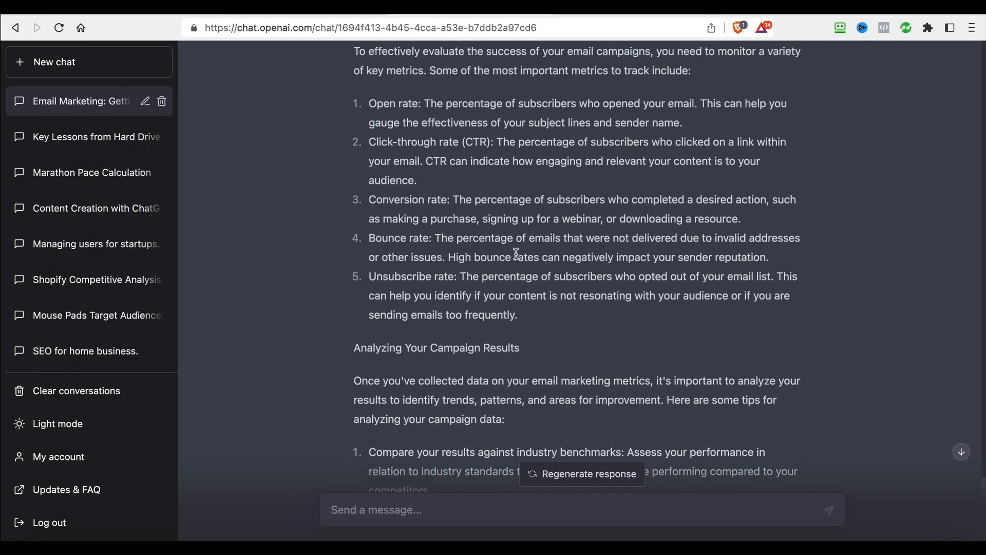
Switch to the Pages document and examine the formatting and content of the chapters from Part 1 through the end of Part 5.
click(586, 537)
scroll(534, 308, down, 1)
scroll(534, 308, down, 15)
scroll(533, 303, down, 20)
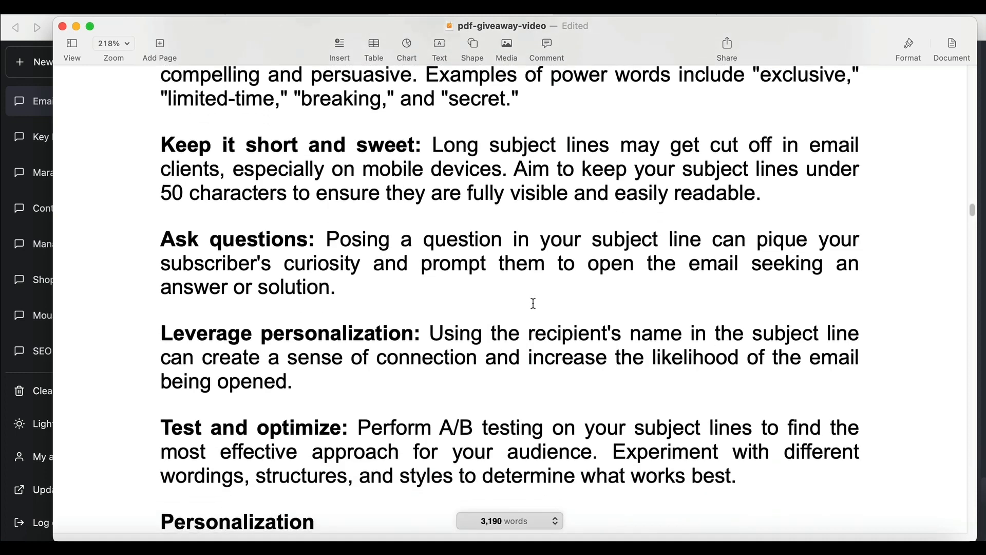
scroll(533, 303, down, 20)
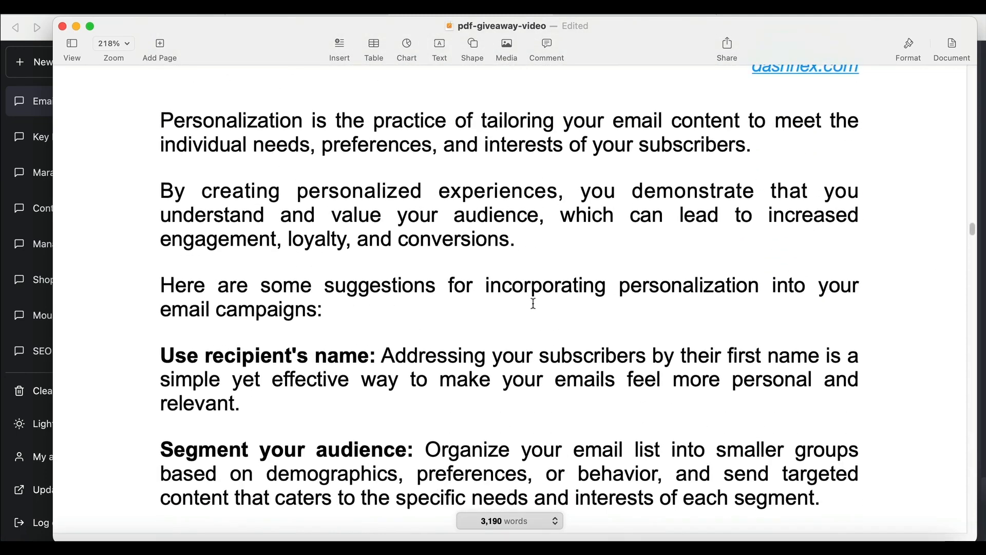
scroll(534, 303, up, 4)
scroll(533, 303, down, 12)
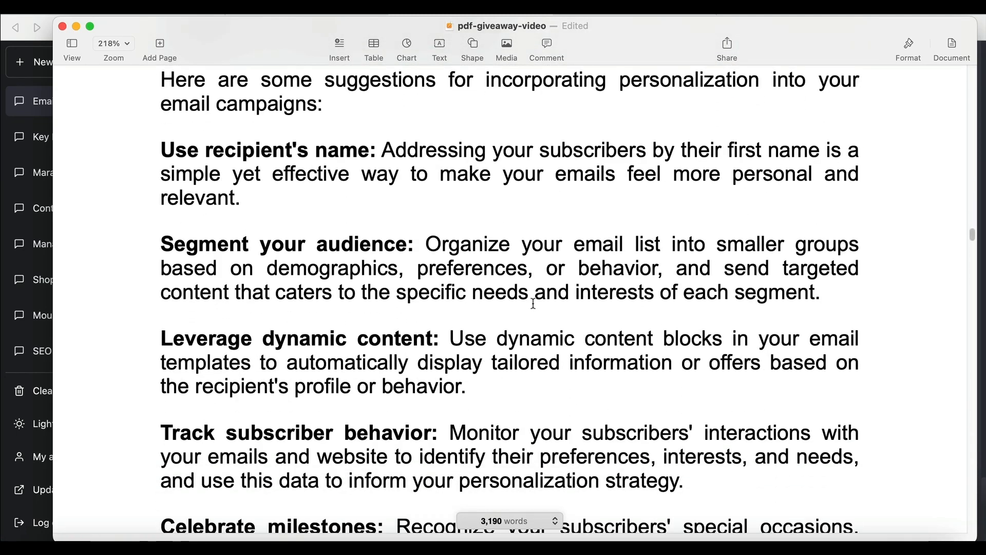
scroll(533, 303, down, 15)
scroll(535, 308, down, 2)
scroll(534, 308, up, 1)
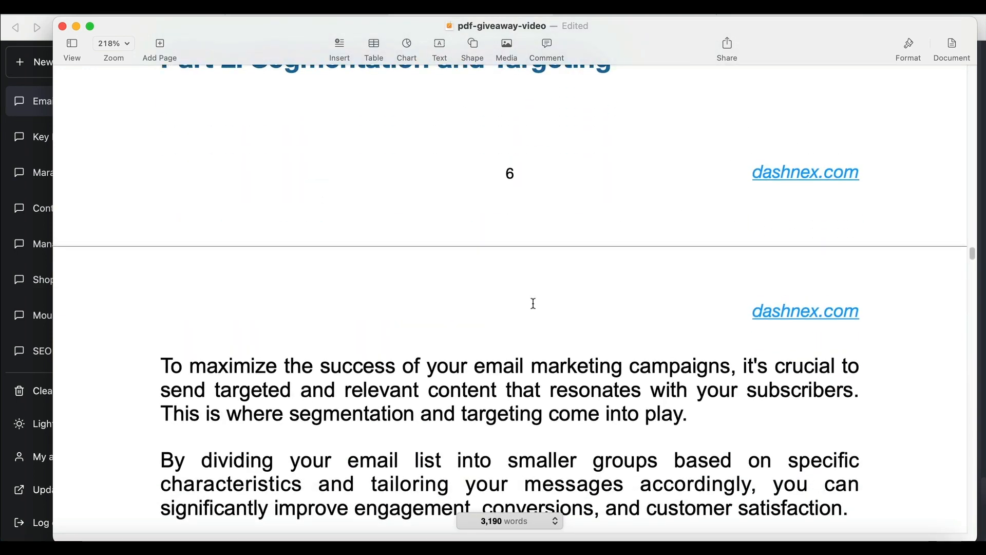
scroll(533, 303, down, 7)
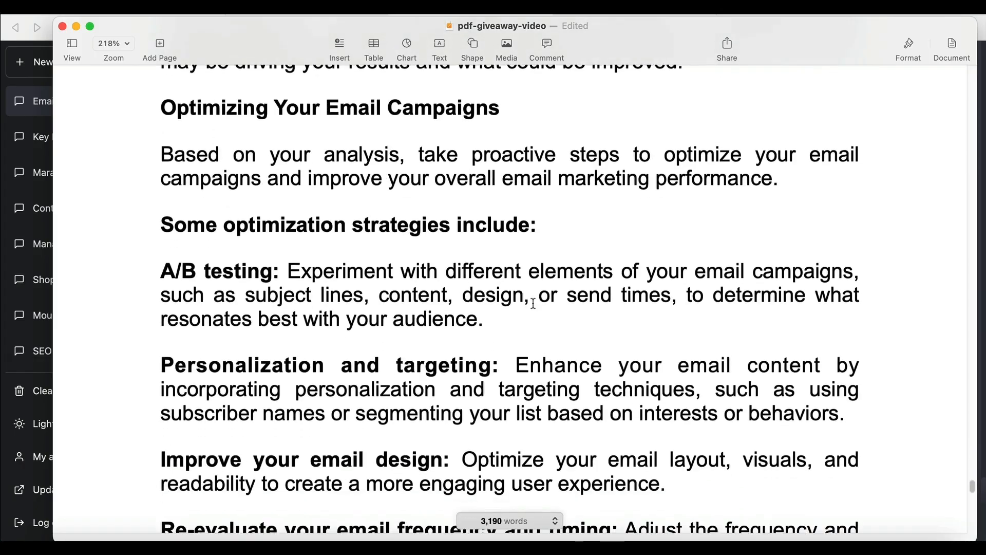
scroll(534, 303, down, 15)
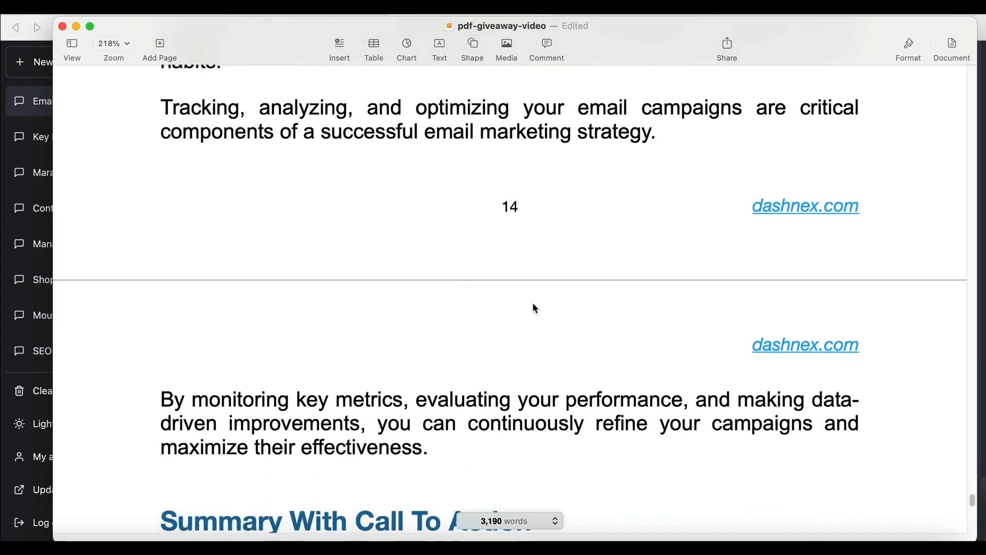
Replace the "Summary With Call To Action" chapter heading with "What You Need To Do Next?".
scroll(534, 303, down, 3)
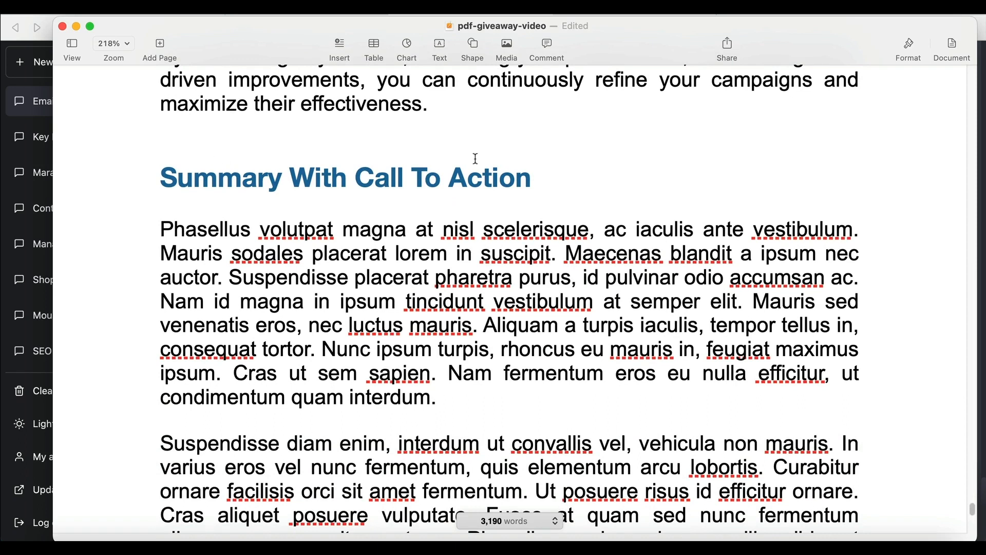
drag(524, 174, 177, 184)
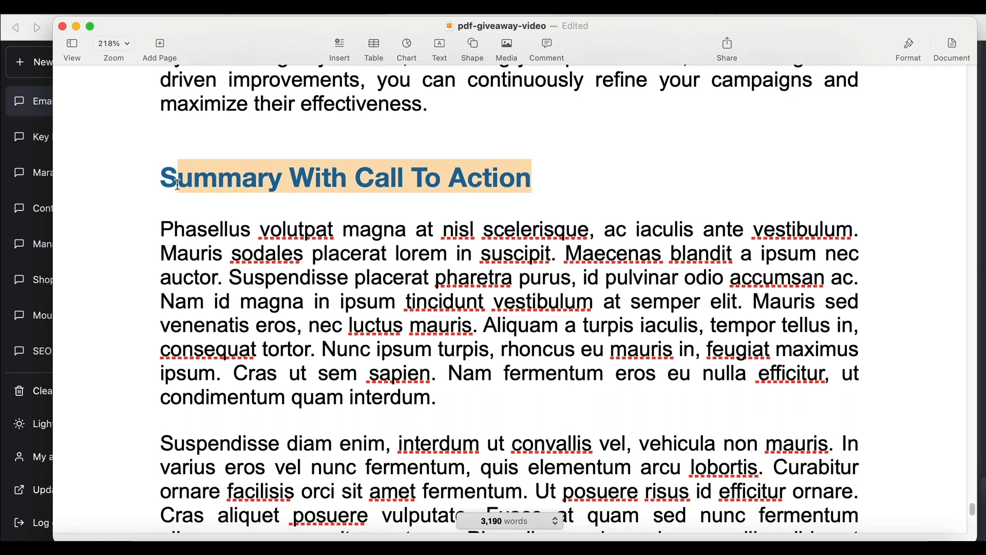
text(W)
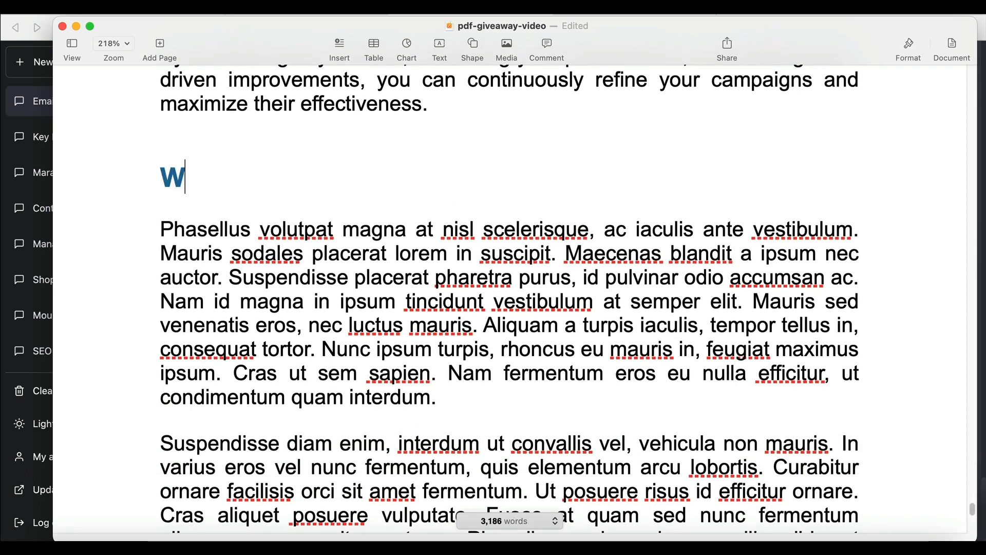
key(BackSpace)
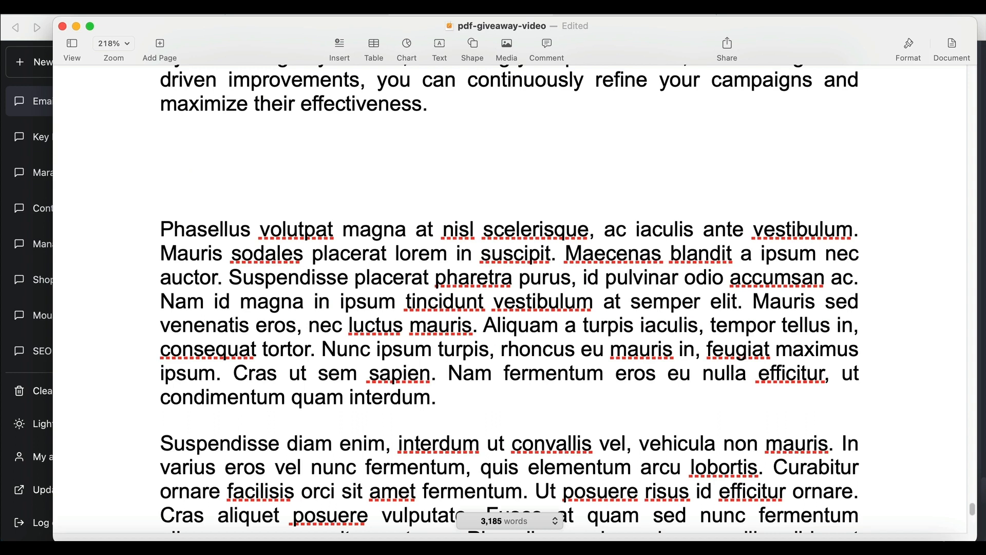
text(What You Nee)
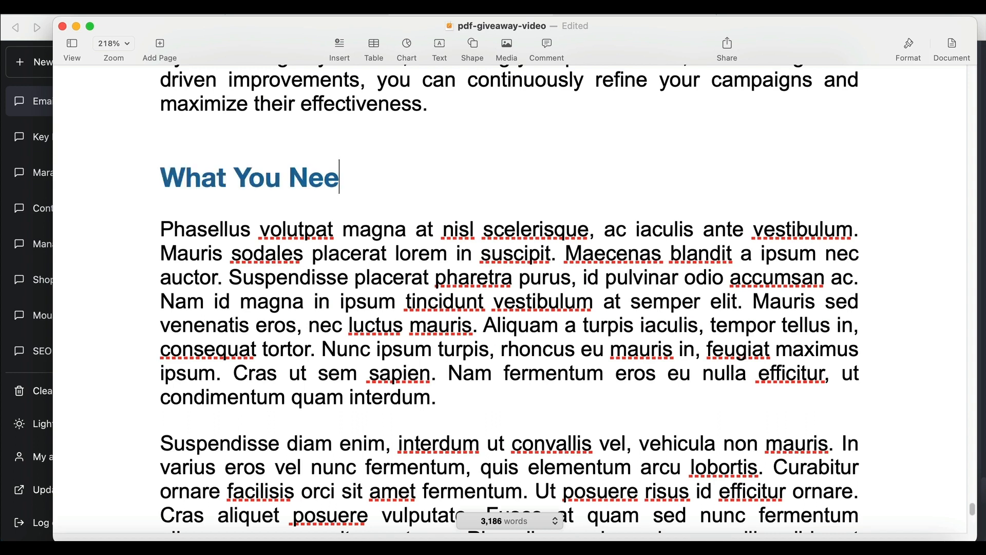
text(d To Do Nex?)
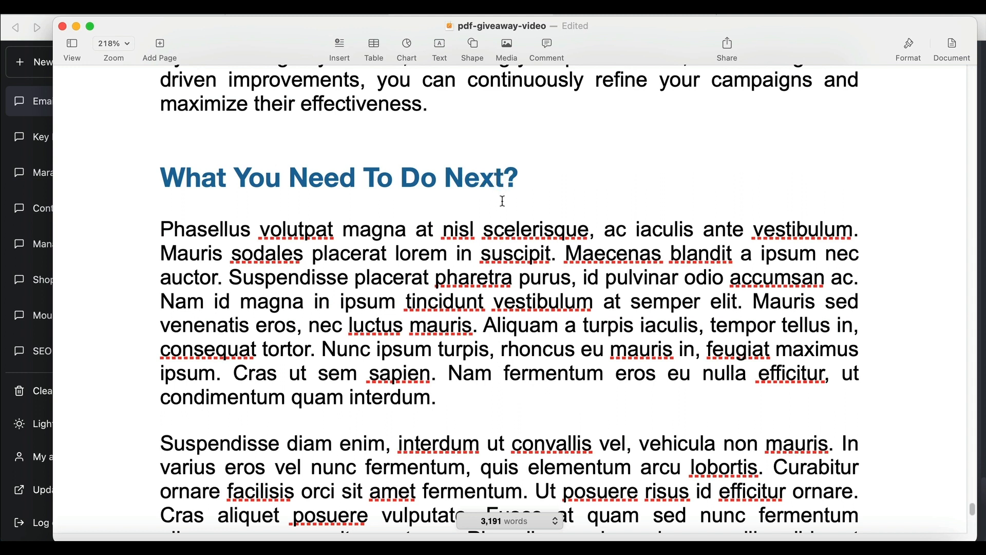
Switch to ChatGPT and send the prompt "Create a short summary of everything that was covered in all 5 parts".
scroll(514, 282, down, 2)
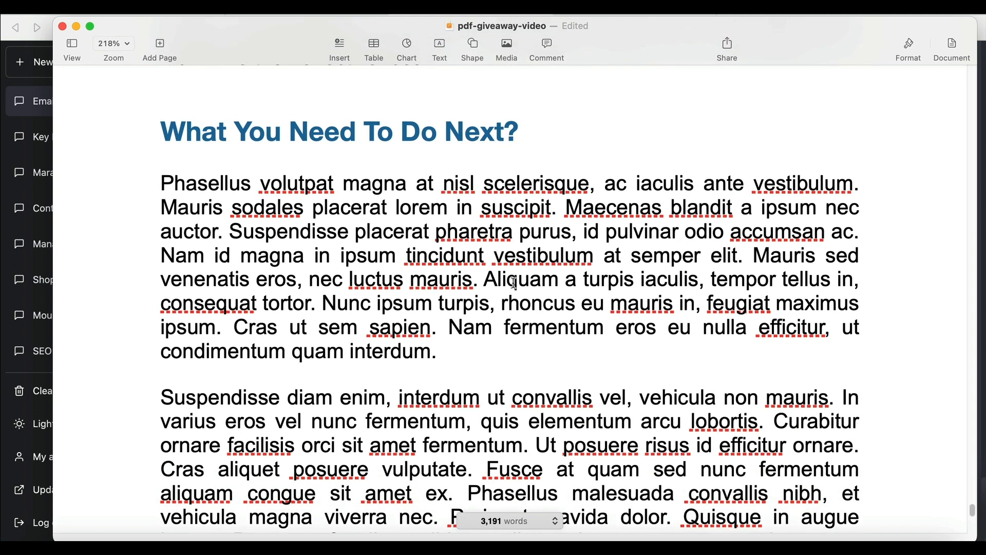
scroll(513, 282, up, 1)
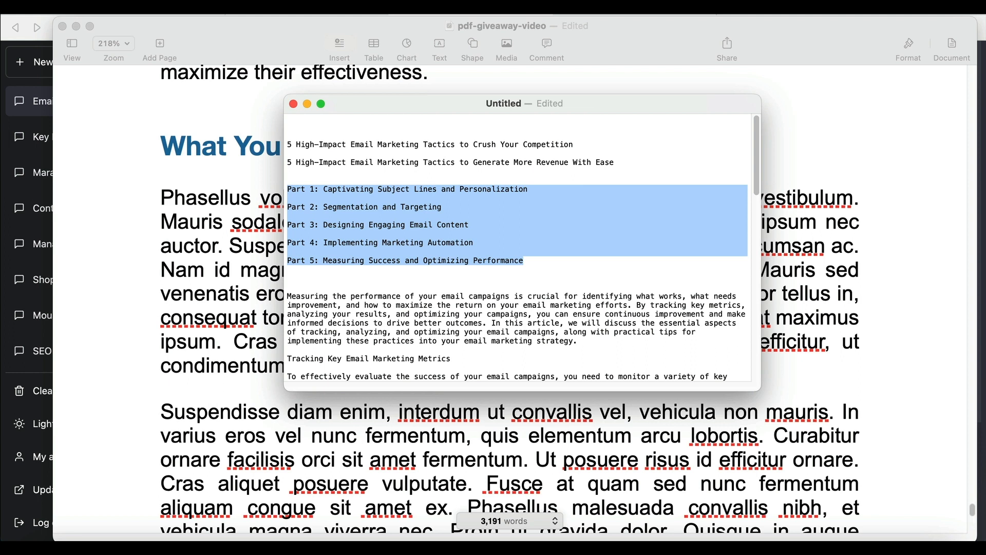
key(super+Tab)
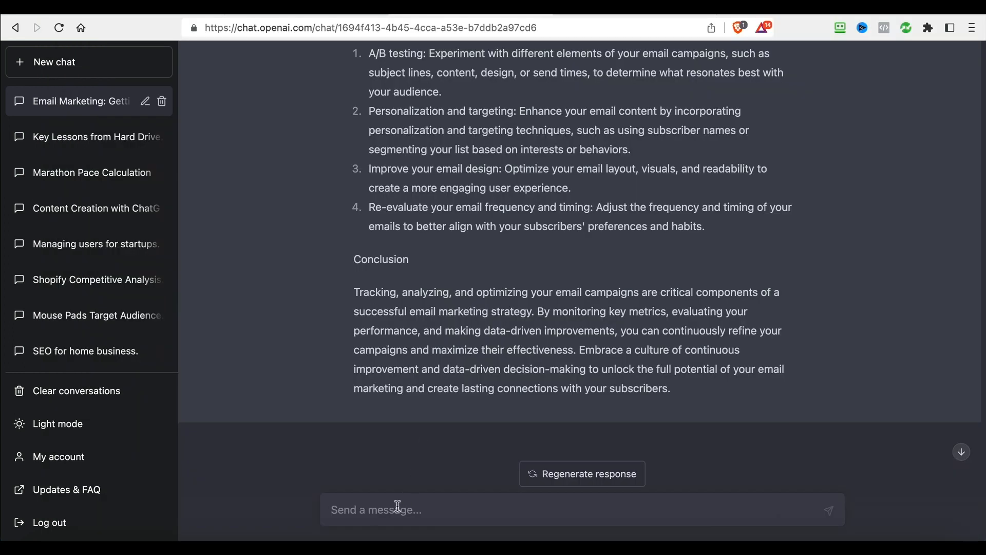
click(397, 507)
text(C)
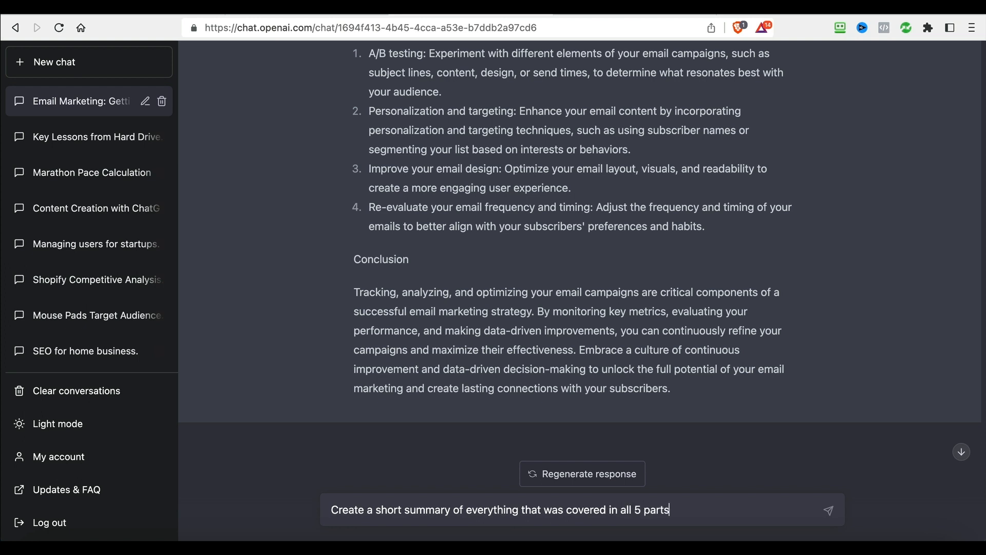
key(Return)
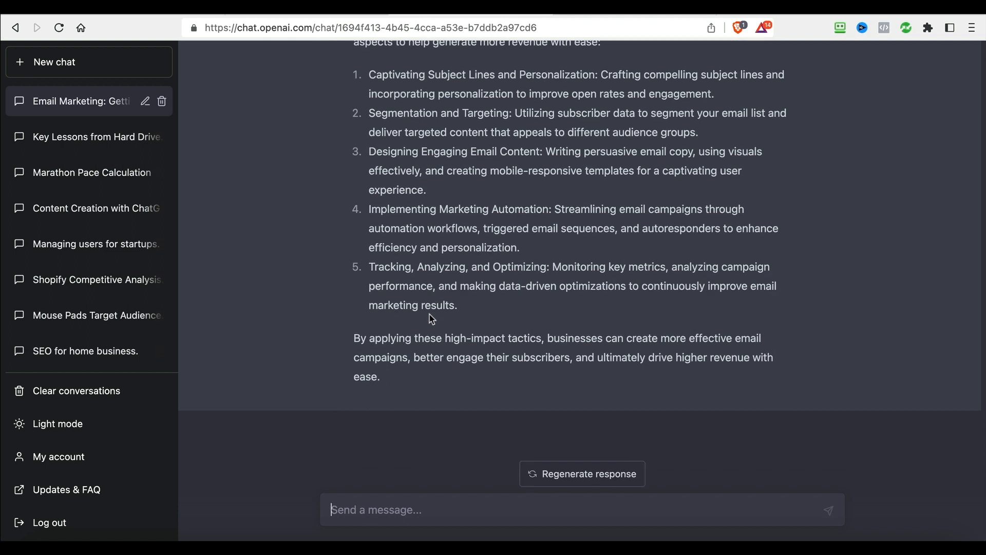
Copy ChatGPT's whole summary, from the introductory sentence through the closing paragraph.
scroll(550, 358, up, 3)
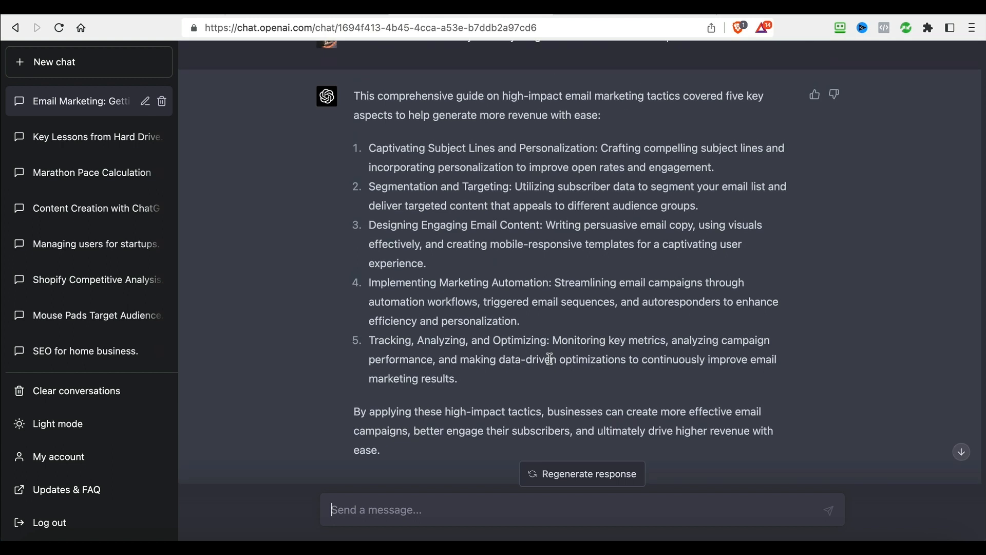
drag(359, 150, 391, 459)
key(super+c)
Switch to the TextEdit document and replace the essay text below the "Part 5: Measuring Success and Optimizing Performance" line with the copied summary.
click(722, 548)
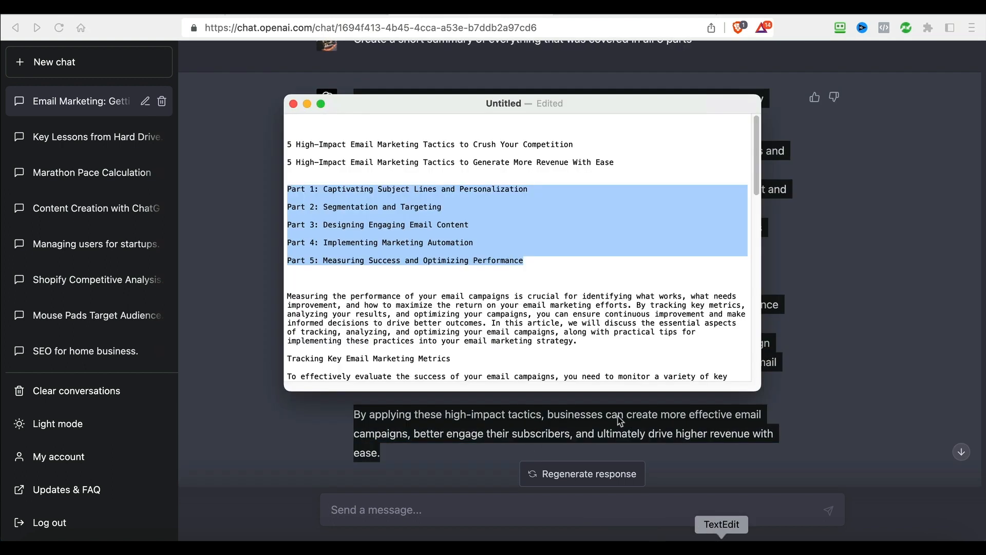
click(290, 298)
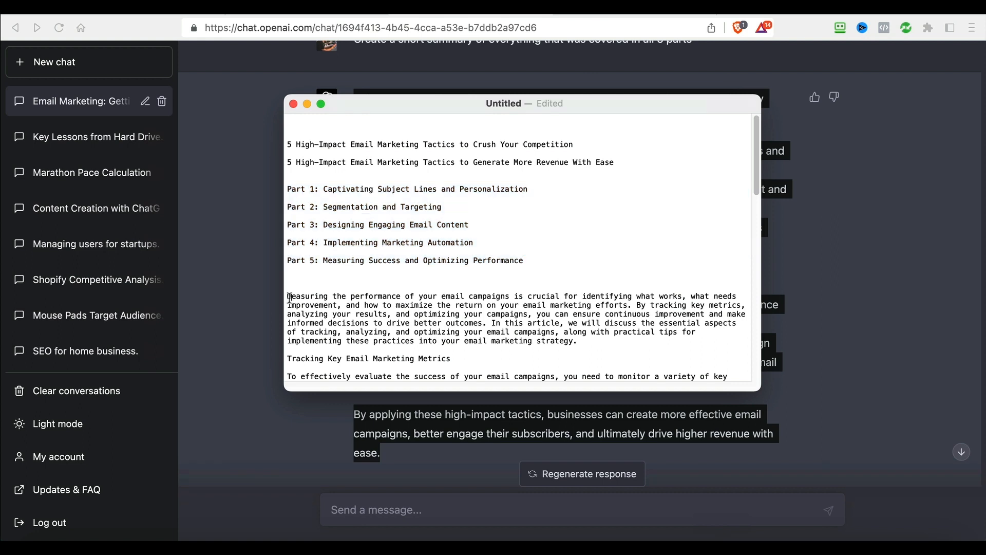
drag(287, 297, 344, 356)
key(BackSpace)
key(super+v)
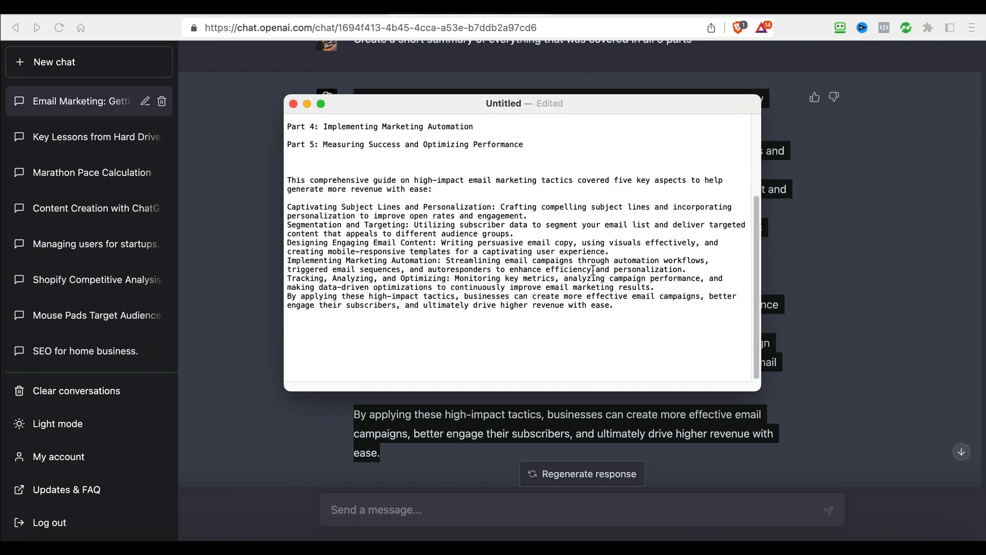
Copy the summary from TextEdit and paste it into Pages over the placeholder paragraphs under "What You Need To Do Next?".
drag(615, 305, 280, 181)
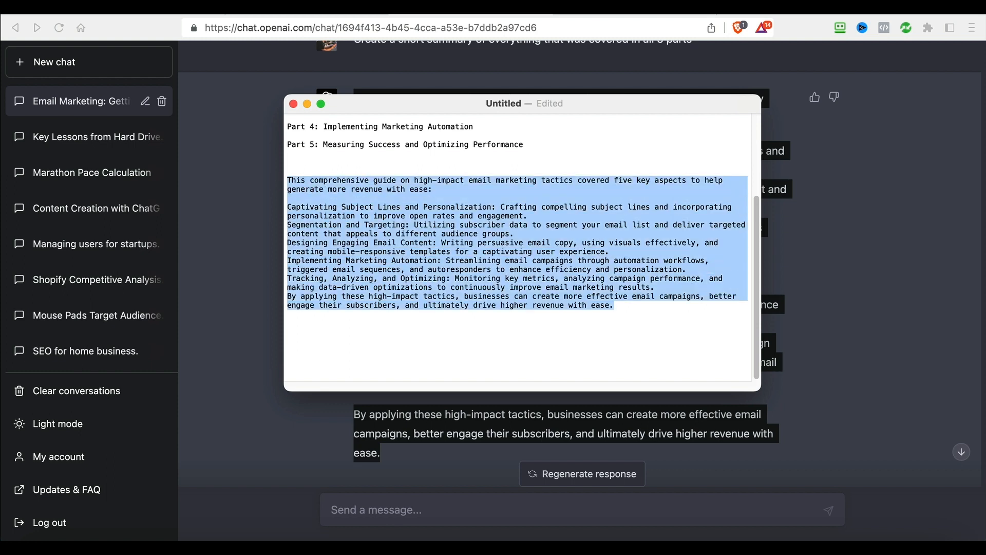
click(586, 536)
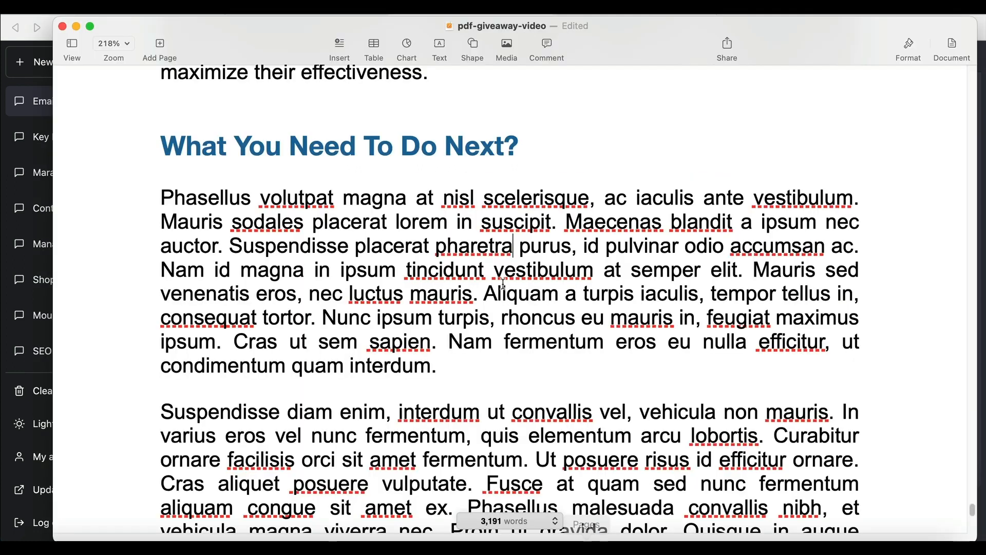
drag(165, 195, 725, 421)
key(super+v)
scroll(454, 210, up, 10)
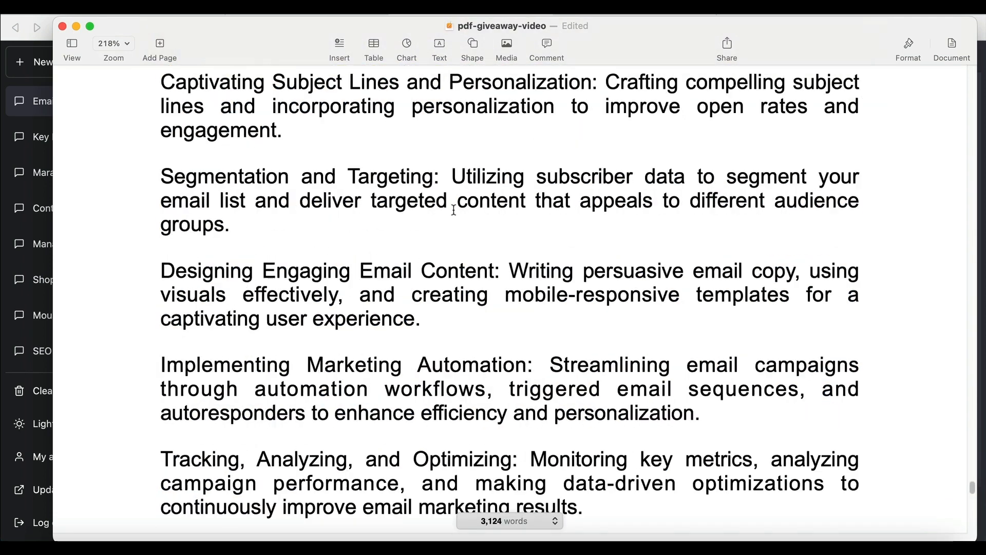
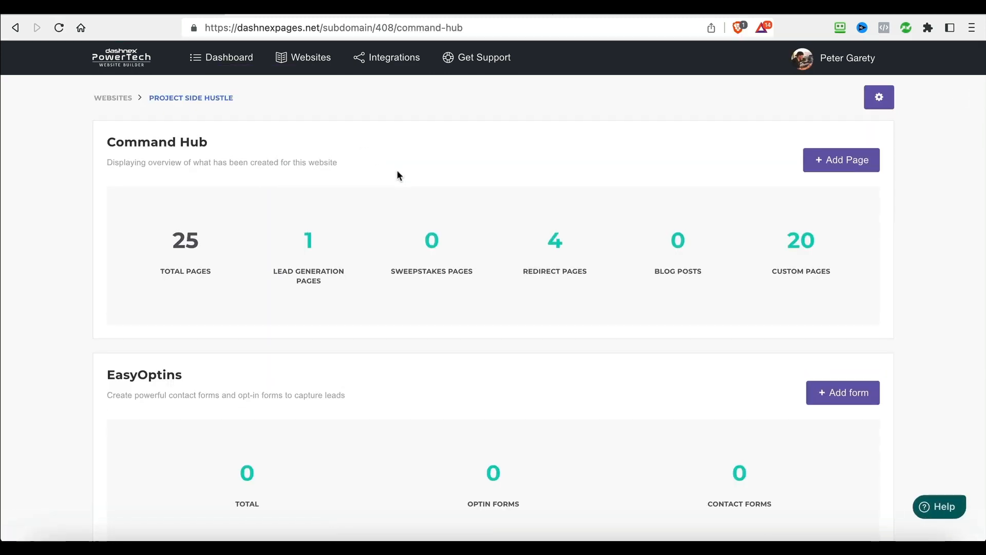
Open the EasyOptins forms list from the Project Side Hustle website's Command Hub in DashNex PowerTech.
scroll(540, 291, down, 3)
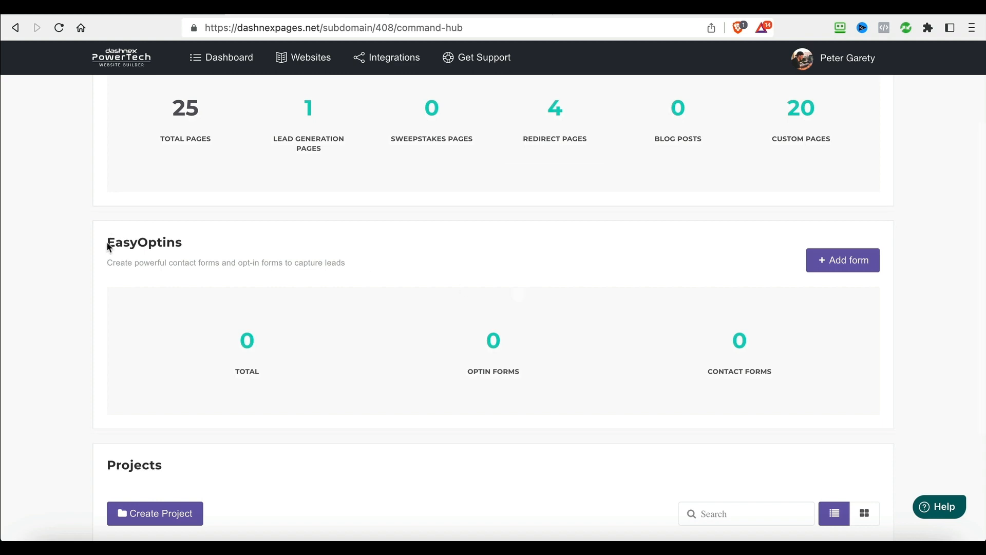
drag(108, 243, 177, 240)
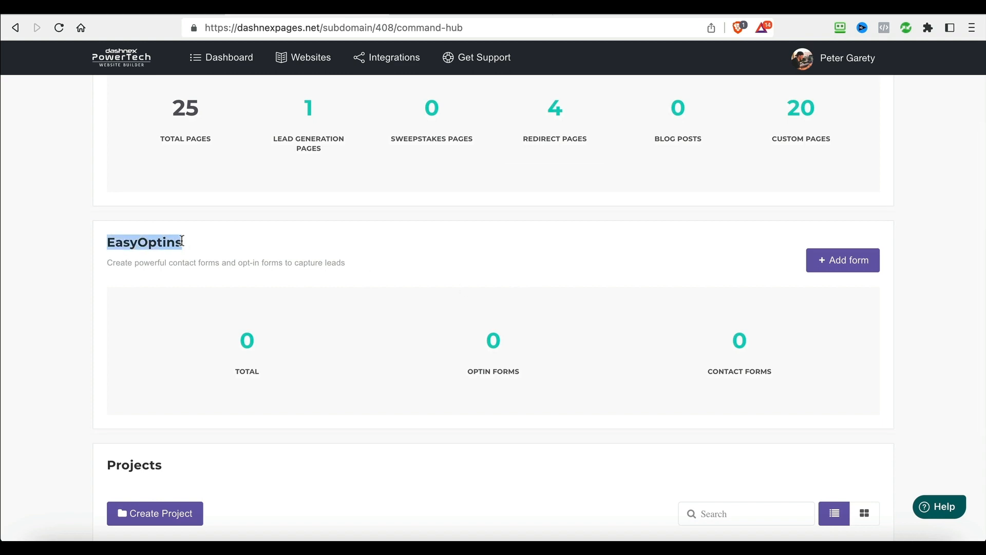
click(252, 256)
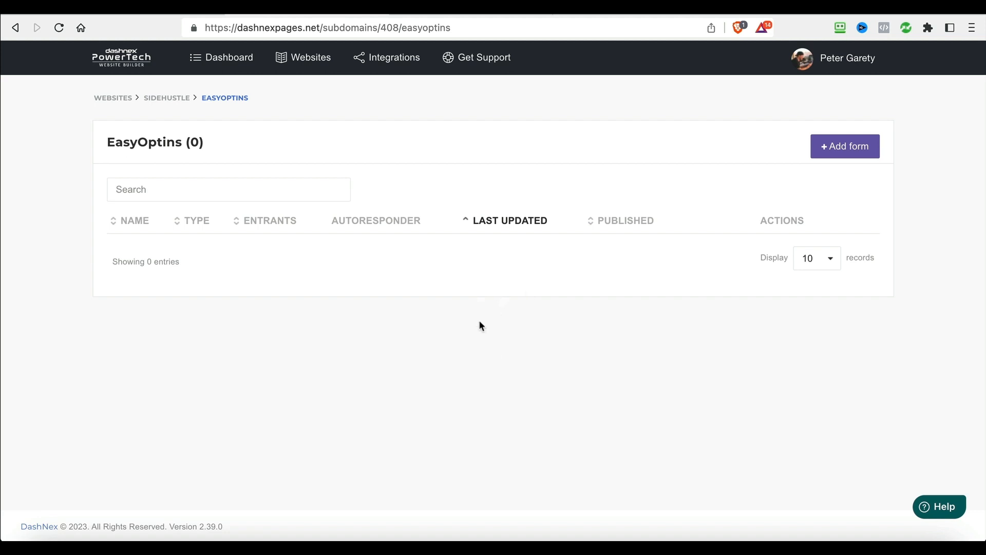
Add a new EasyOptins form of the Optin Form type.
click(827, 146)
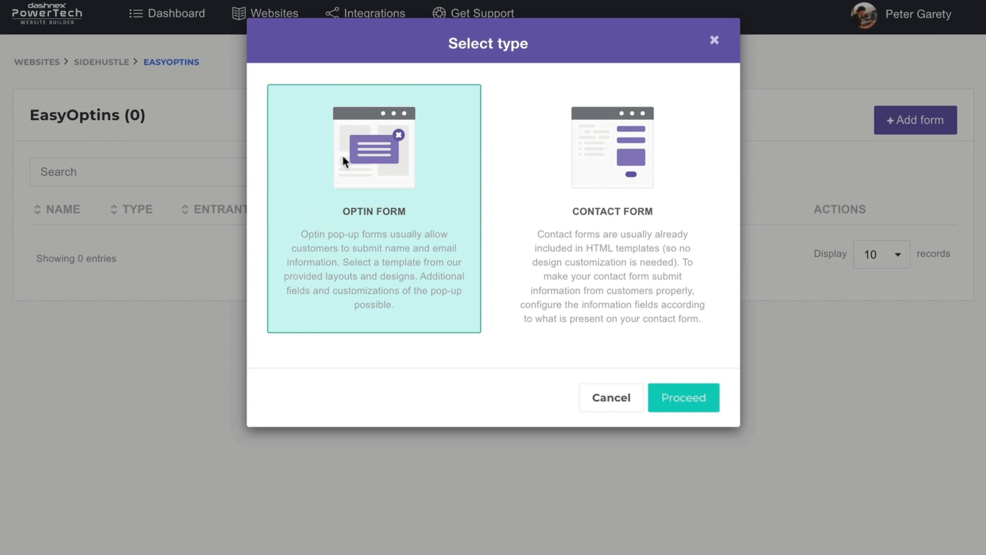
drag(342, 212, 410, 214)
click(688, 403)
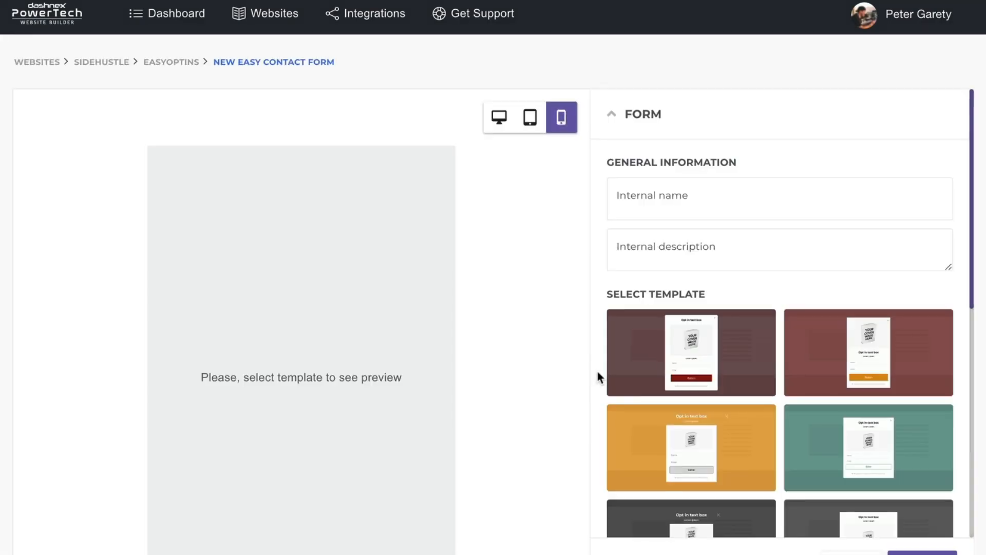
Name the form "Email Report" internally and choose the red-backdrop template with the book cover and orange button.
scroll(597, 371, down, 3)
scroll(519, 321, down, 5)
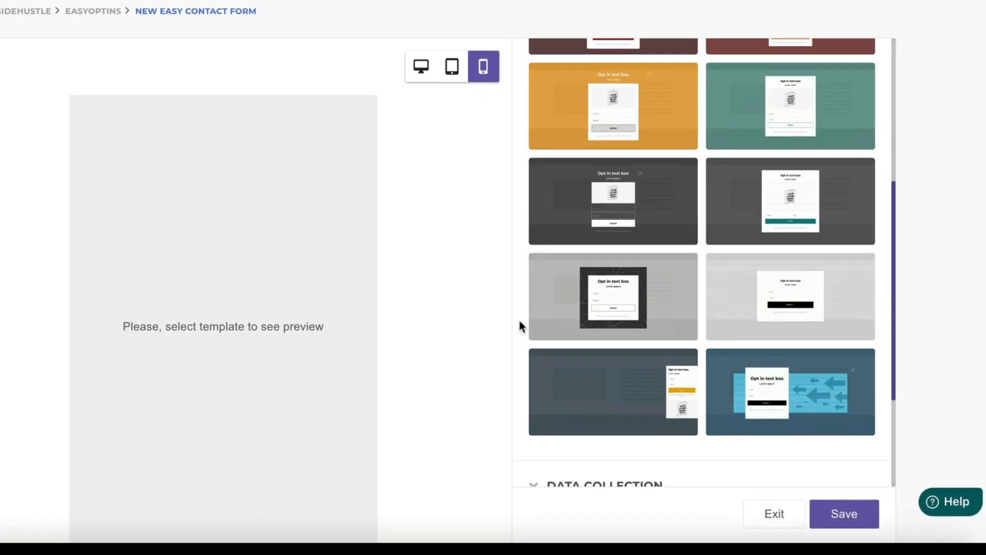
scroll(519, 321, up, 10)
click(568, 159)
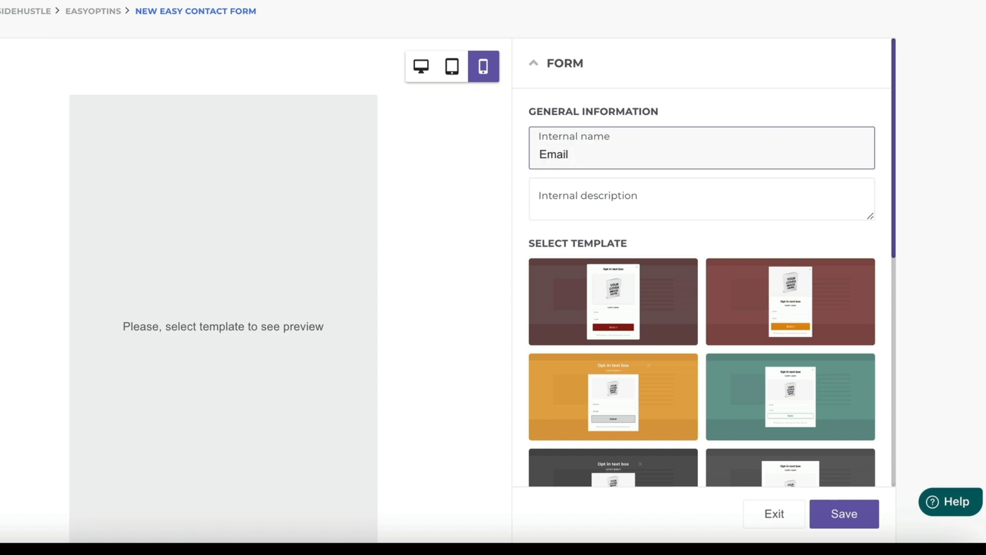
scroll(590, 202, down, 2)
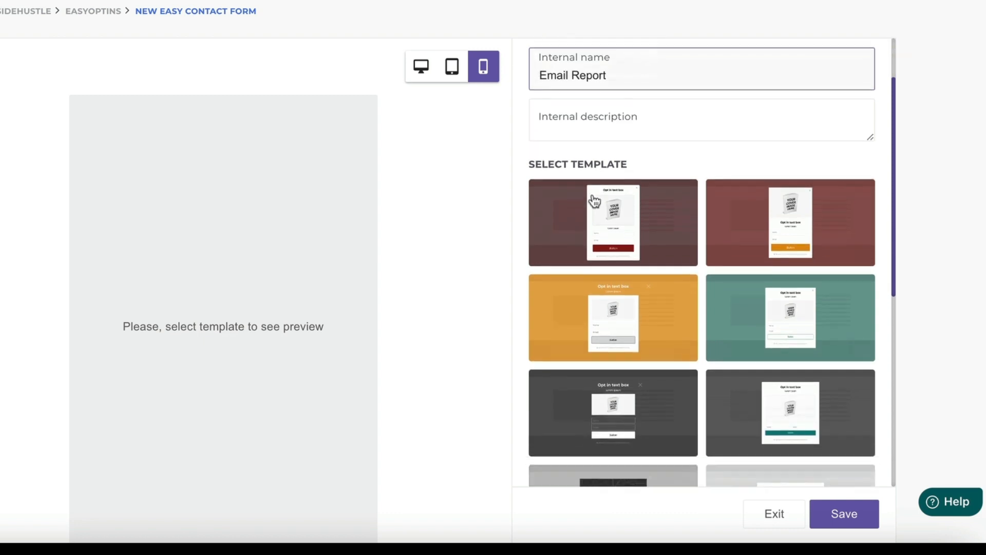
click(760, 206)
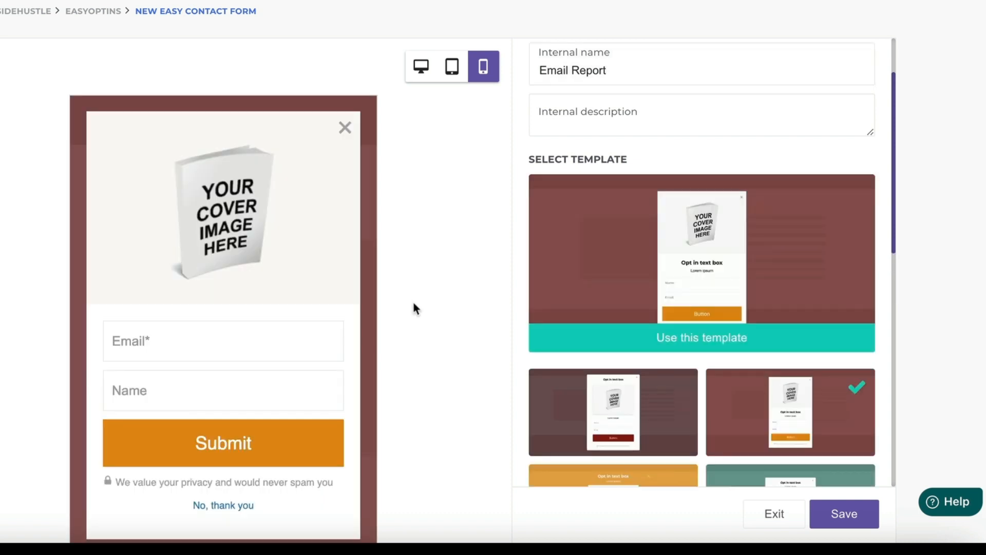
Remove the Name field from the form's data collection so that only the email is requested.
scroll(447, 316, down, 1)
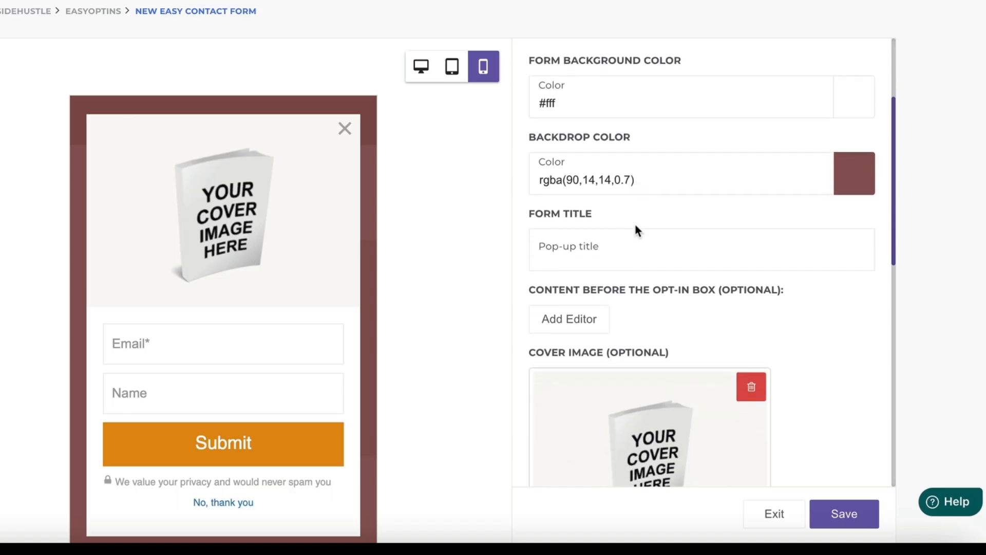
scroll(635, 229, up, 3)
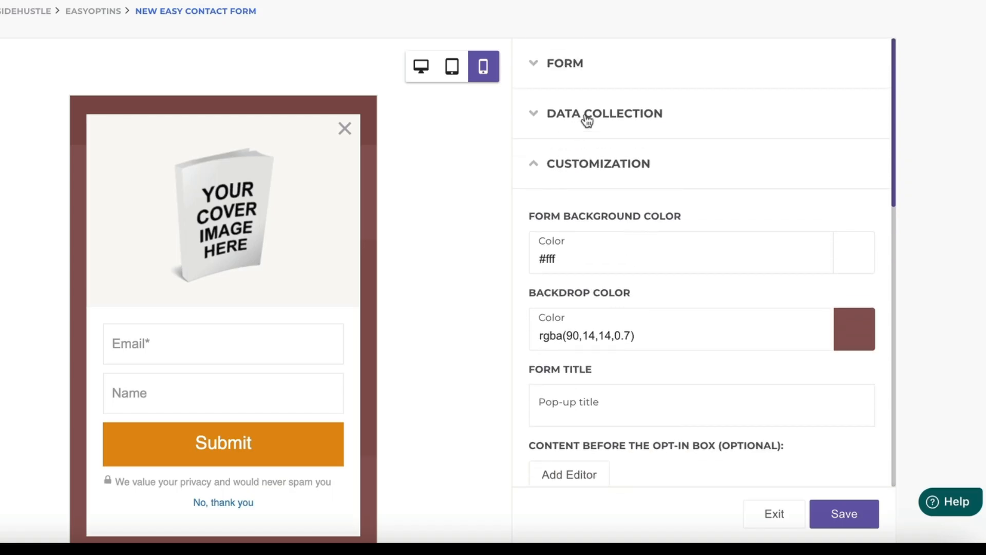
click(587, 117)
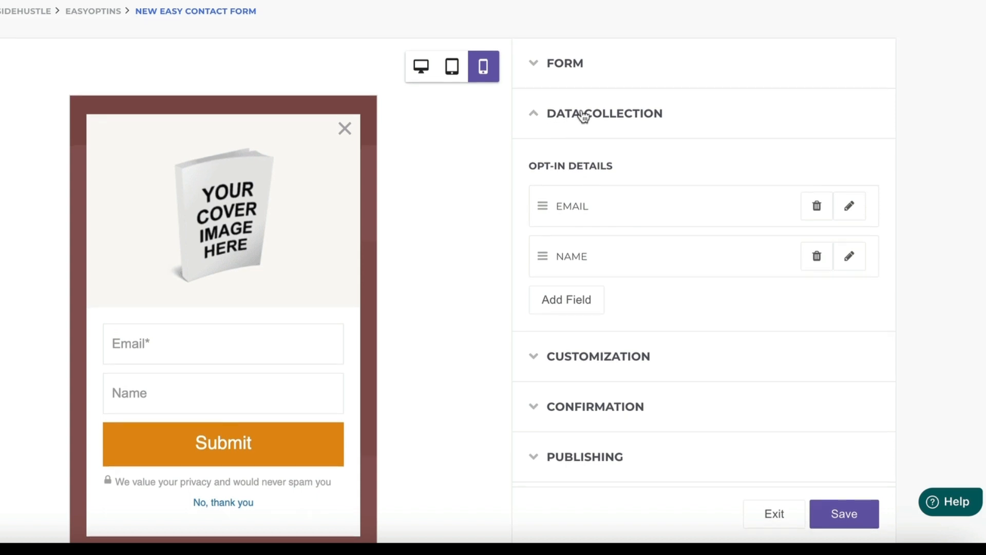
click(817, 256)
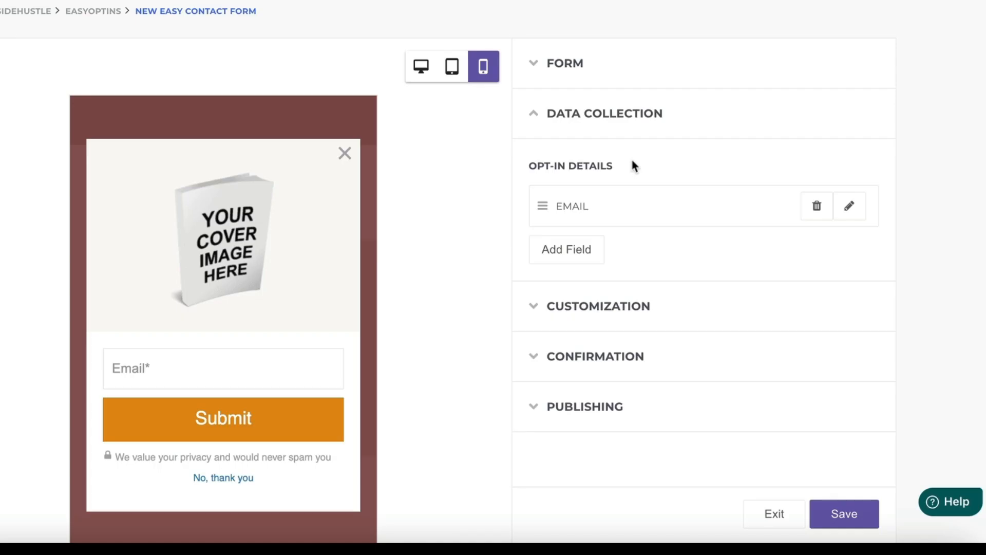
click(602, 121)
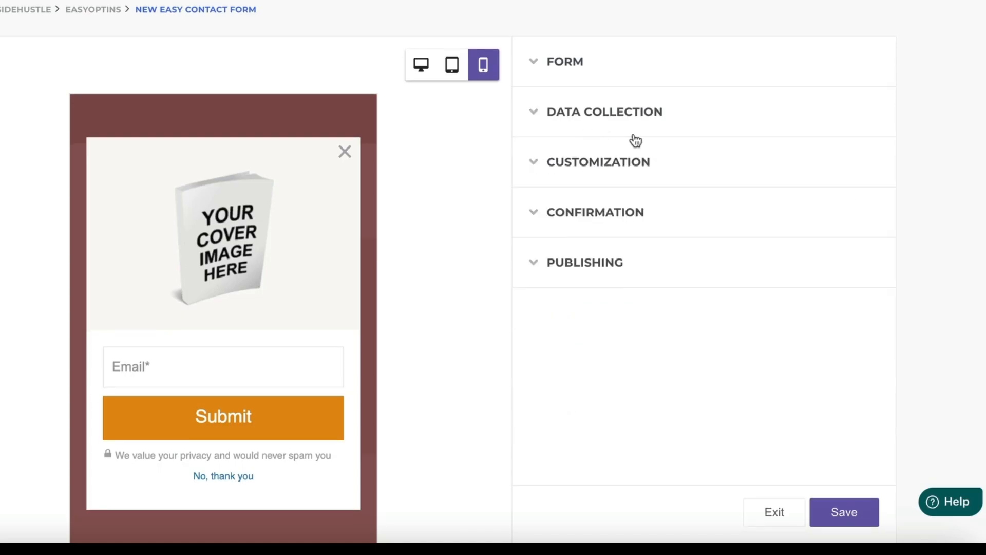
Set the form's backdrop color to dark gray, rgba(59,58,58,0.7), and remove the placeholder cover image.
click(606, 165)
scroll(637, 271, down, 3)
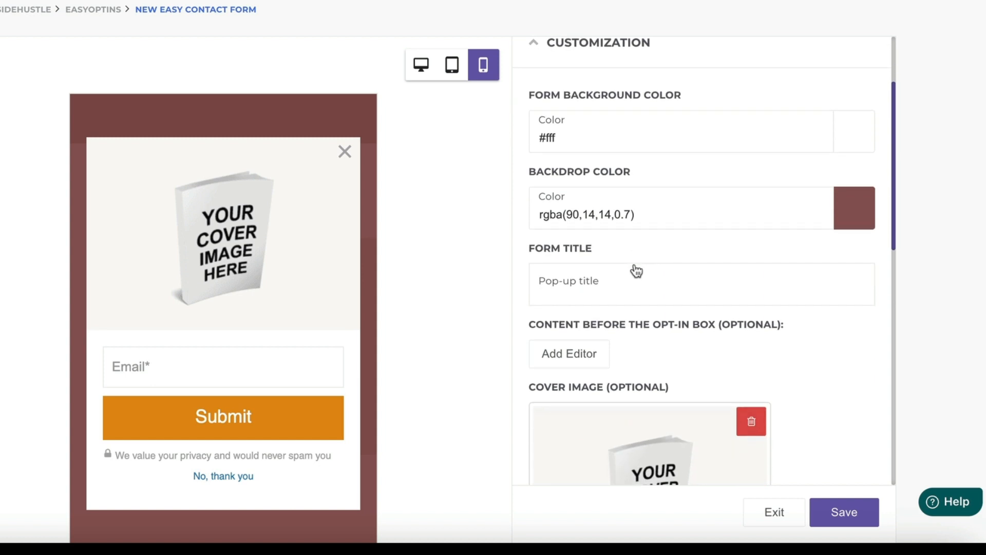
click(843, 182)
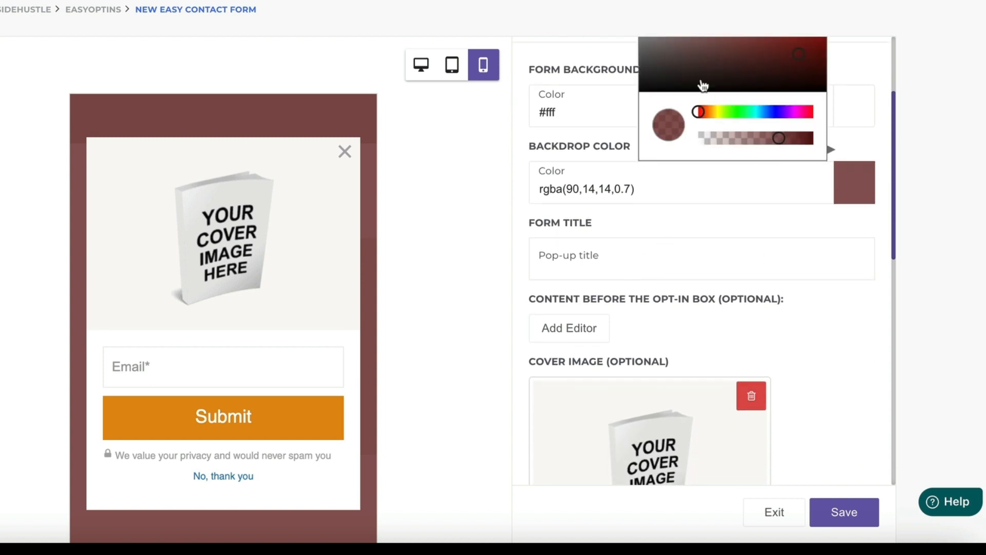
drag(685, 58, 643, 65)
click(647, 205)
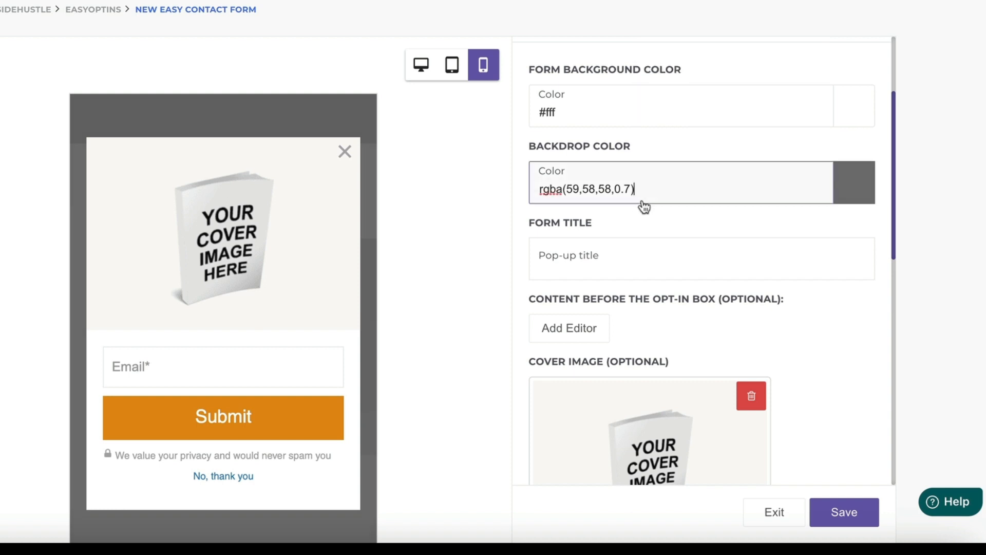
scroll(680, 266, down, 3)
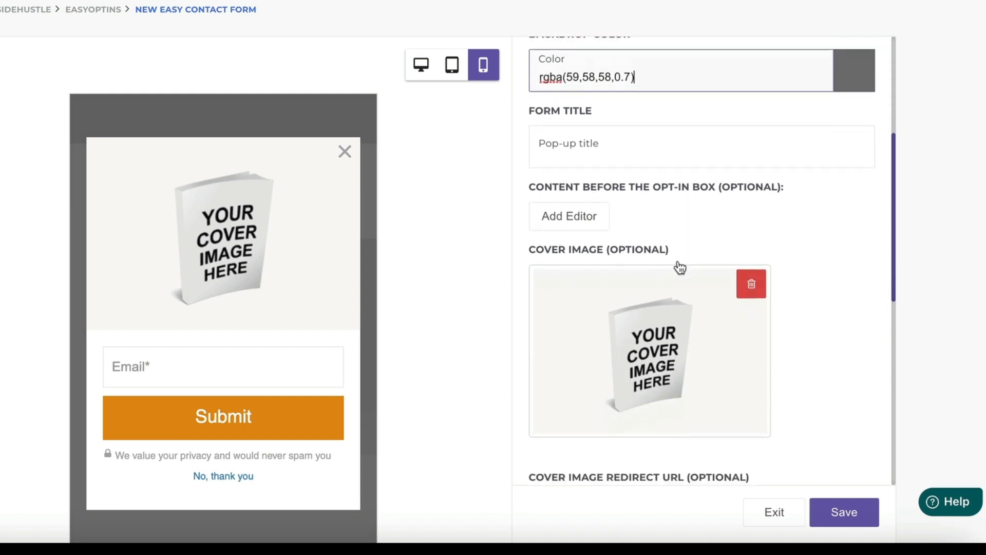
click(752, 267)
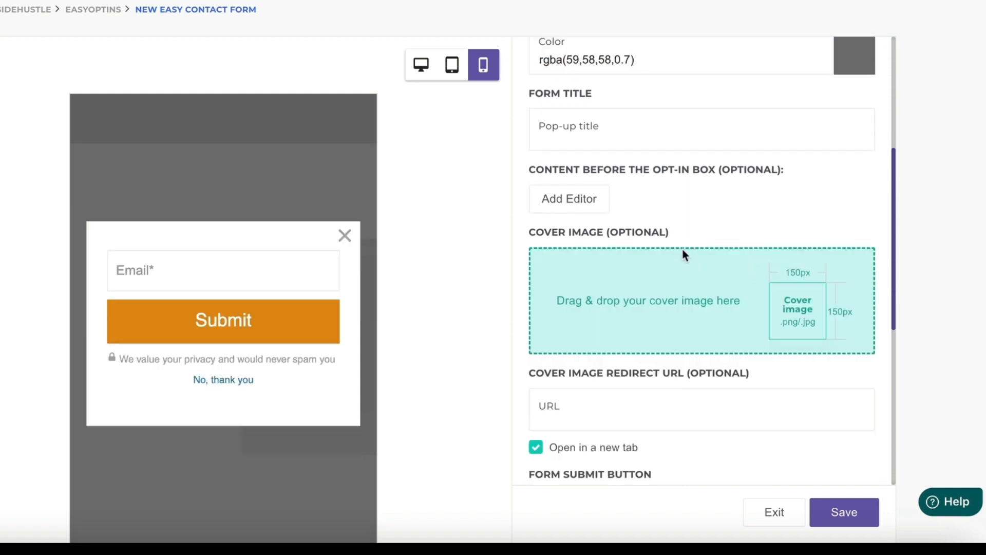
Set the pop-up title to "Download FREE Report" in the Tahoma font.
scroll(729, 229, up, 1)
scroll(729, 229, up, 1)
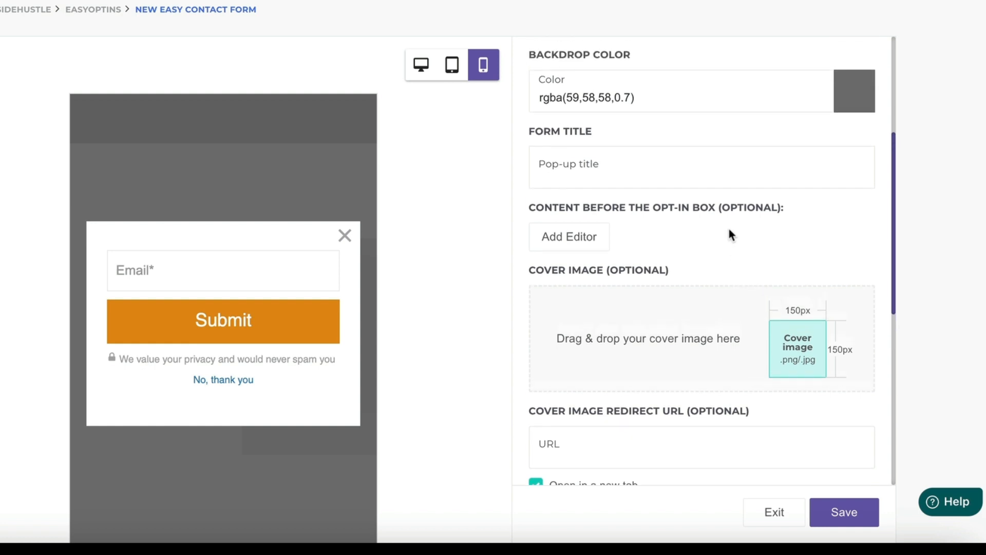
click(569, 194)
text(Down)
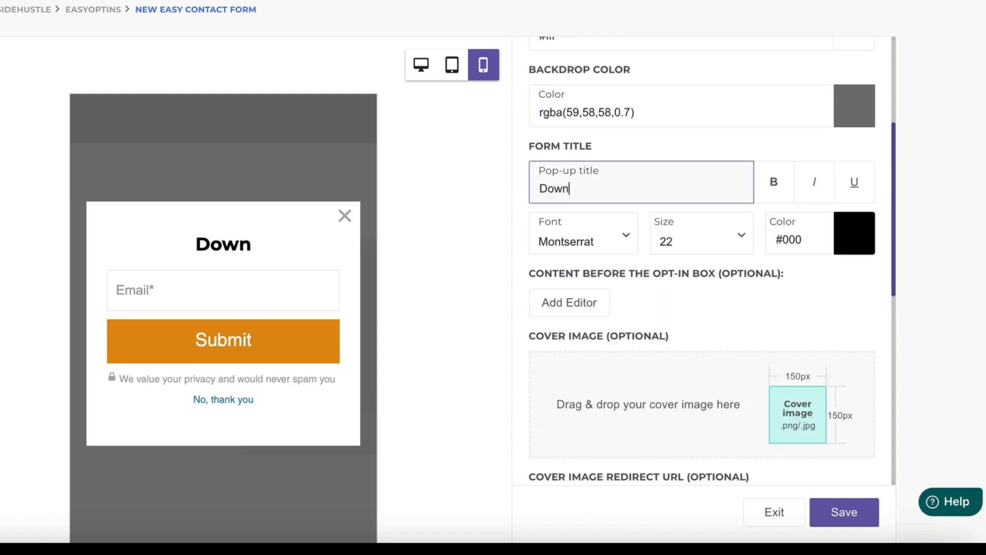
text(load FREE Report)
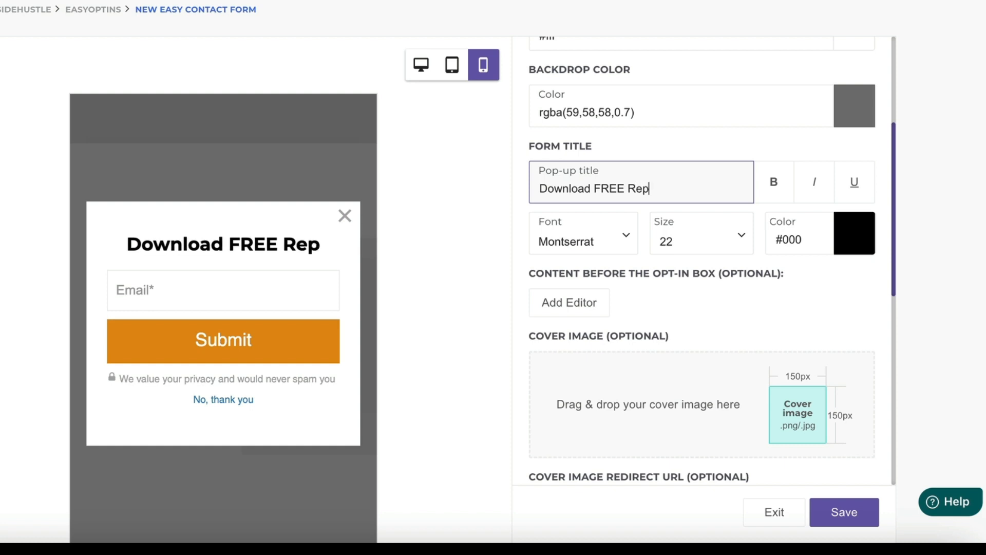
click(626, 235)
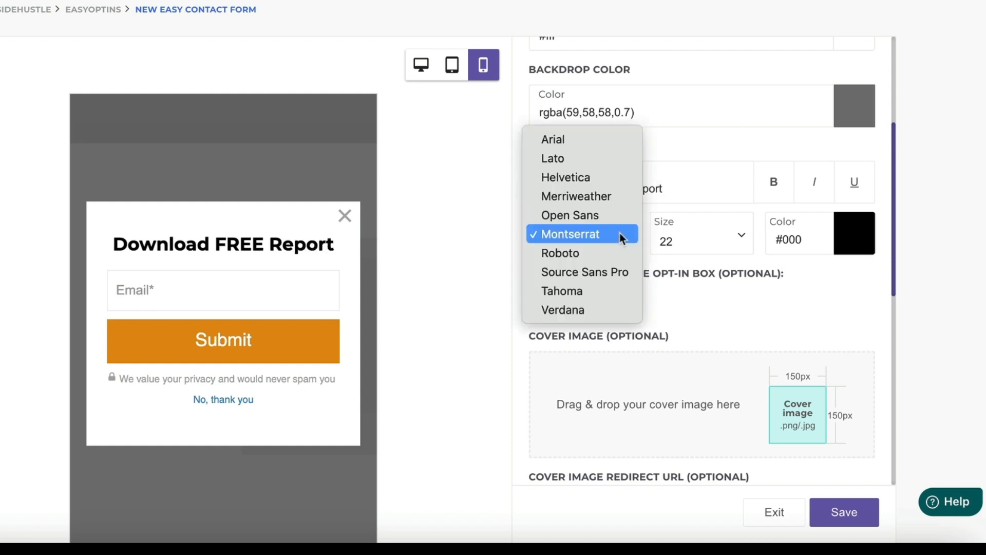
click(599, 292)
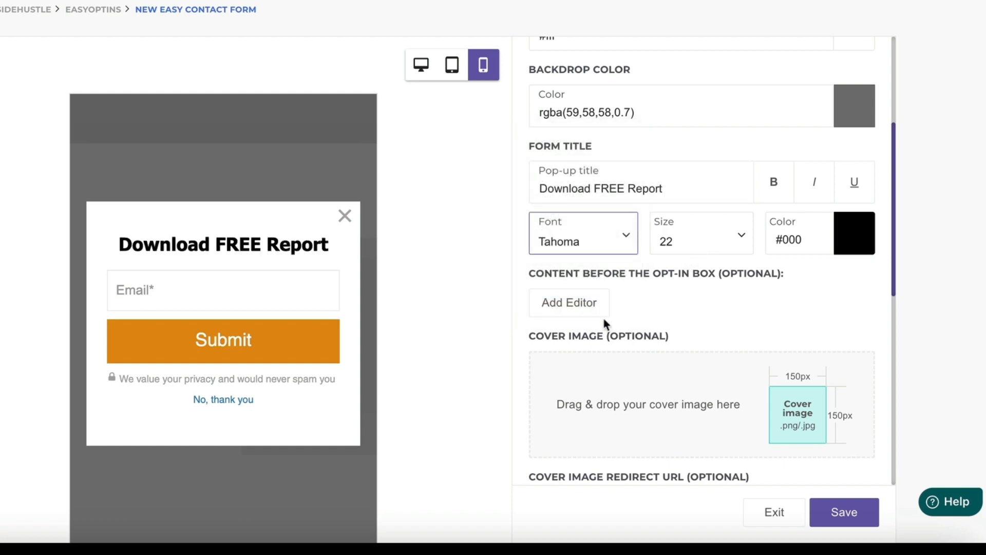
Add content before the opt-in box reading "Enter your email below to instantly download our FREE report on 5 High Impact email marketing tactics...".
click(579, 307)
scroll(630, 314, down, 2)
click(551, 319)
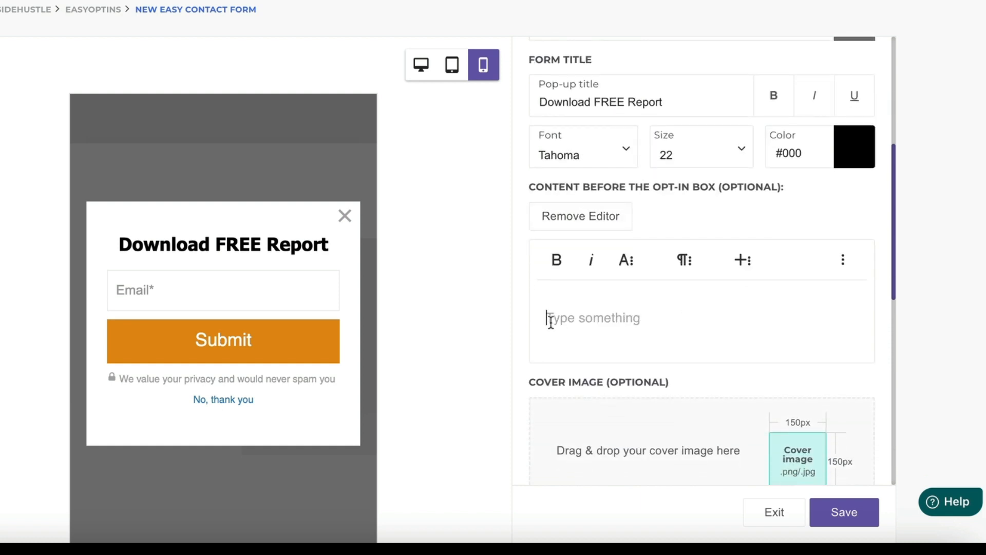
text(Enter)
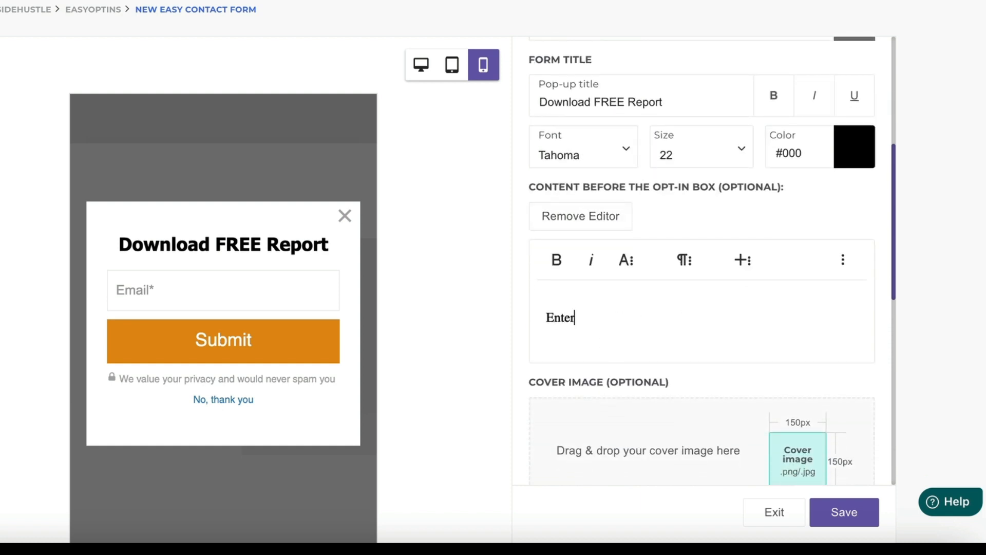
text( your email below to instantly download our)
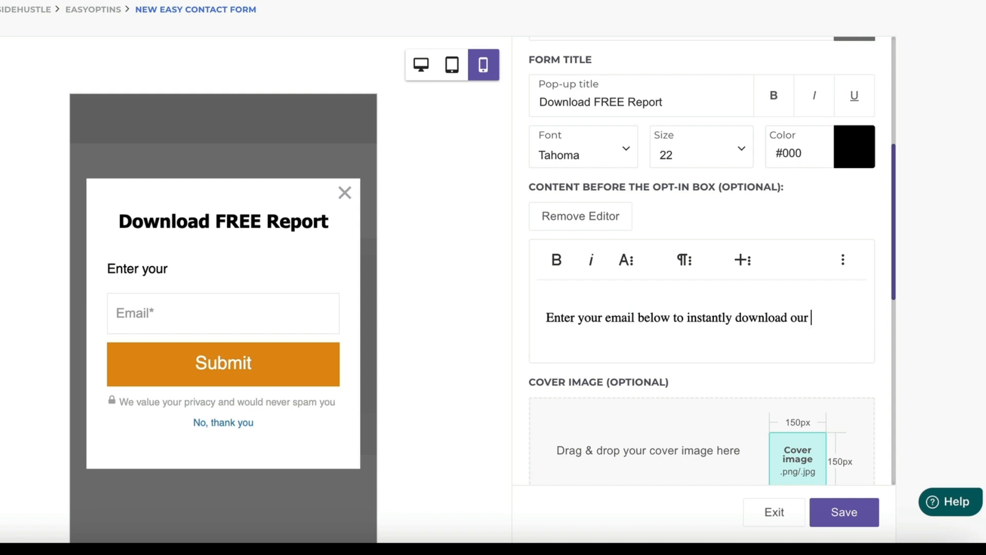
text(eport on 5 High Impact email marketing)
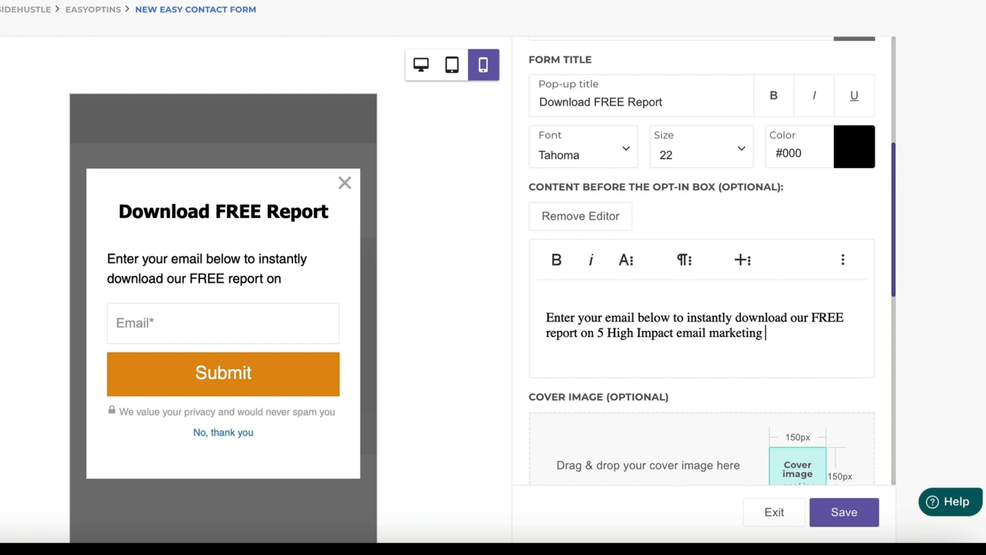
text(tactics...)
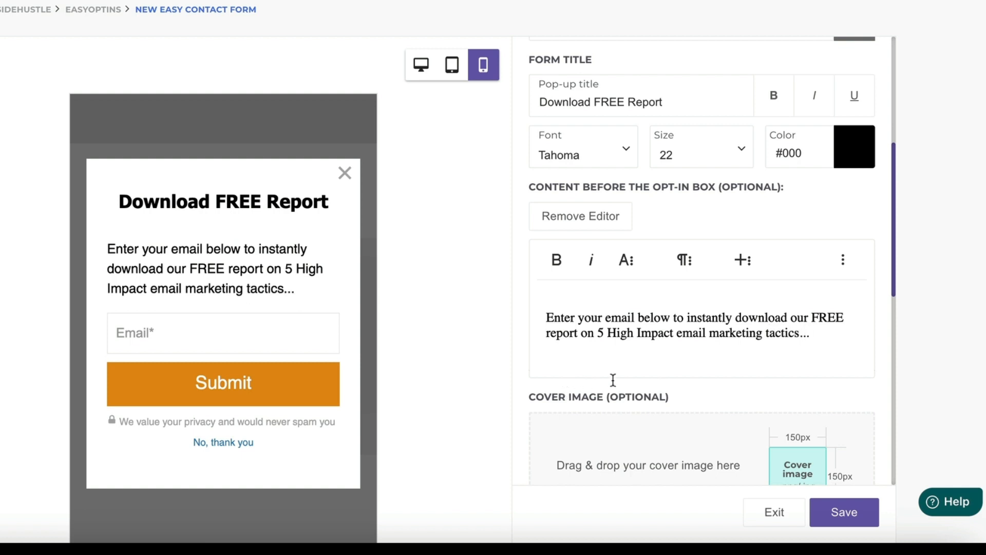
Change the font of the whole text before the opt-in box to Tahoma.
drag(841, 329, 518, 324)
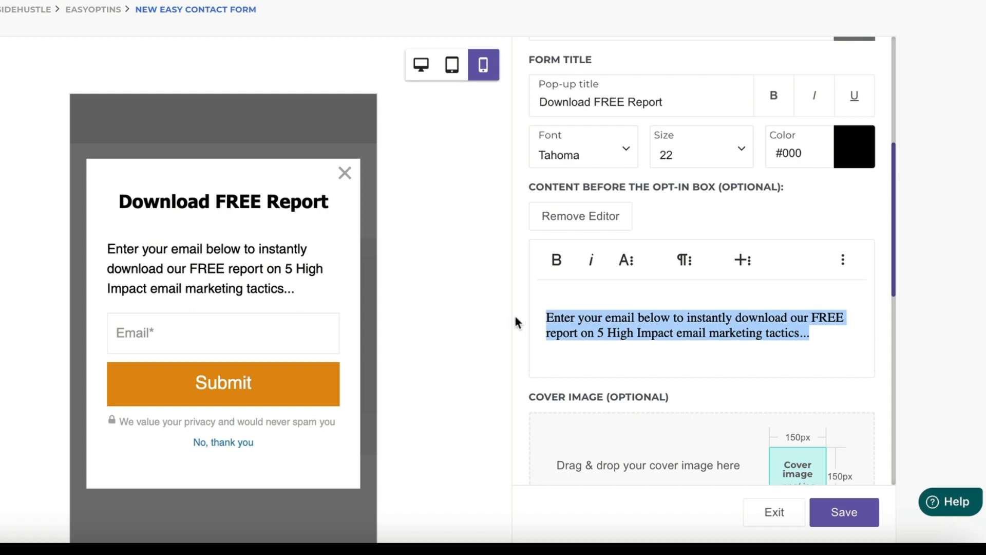
click(627, 260)
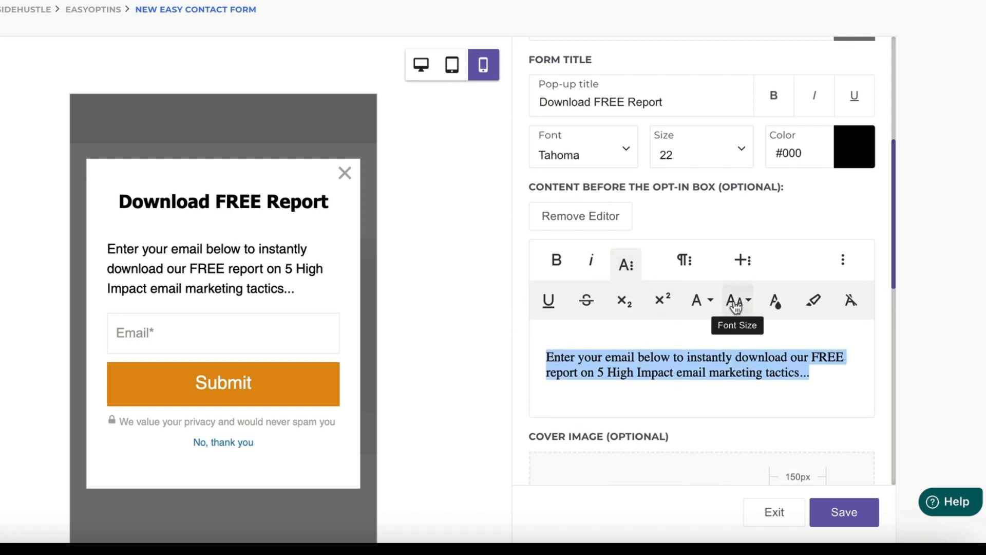
click(709, 305)
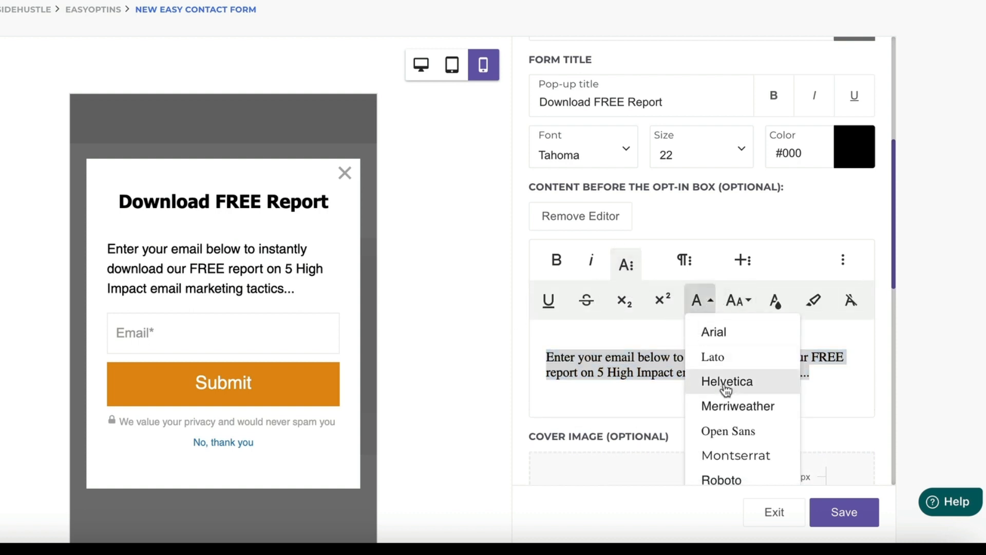
scroll(725, 385, down, 3)
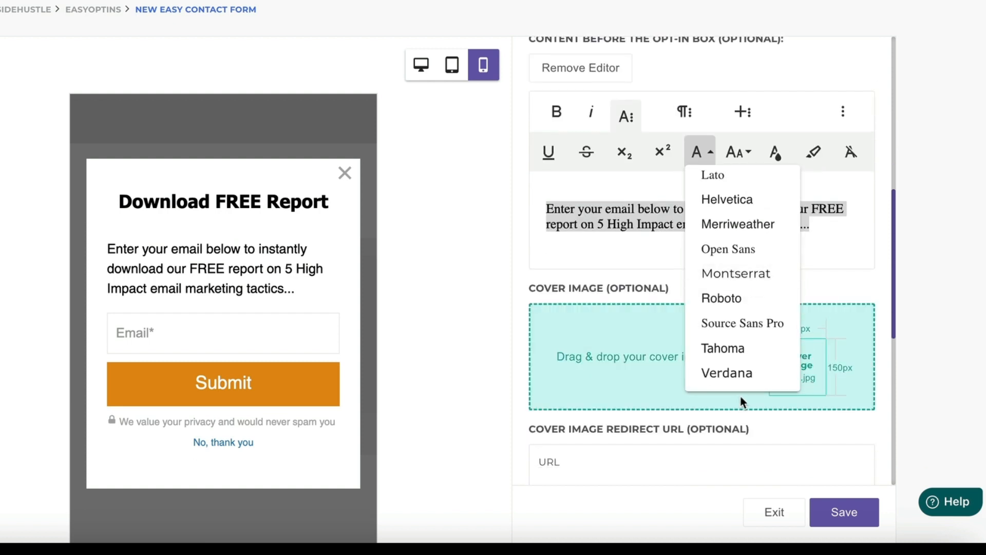
click(738, 348)
click(638, 276)
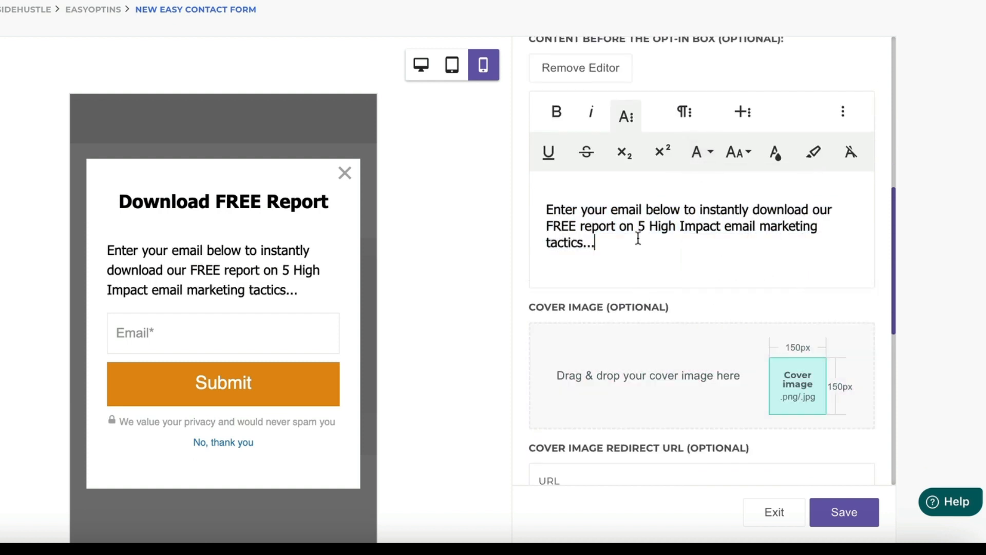
Turn off opening the cover image link in a new tab and set the submit button to "SUBMIT TO DOWNLOAD" in Tahoma, size 18.
scroll(682, 379, down, 5)
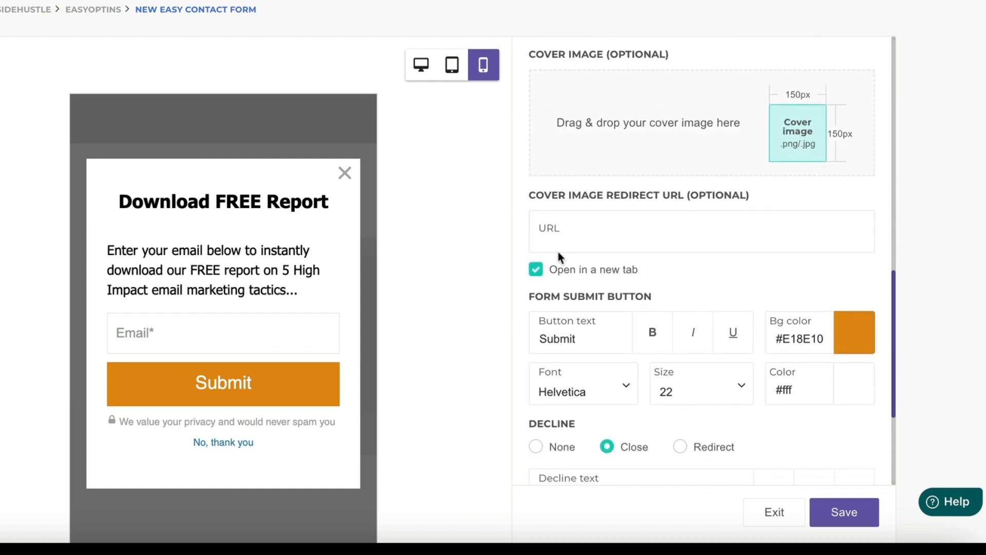
click(536, 270)
scroll(575, 272, down, 2)
double_click(567, 264)
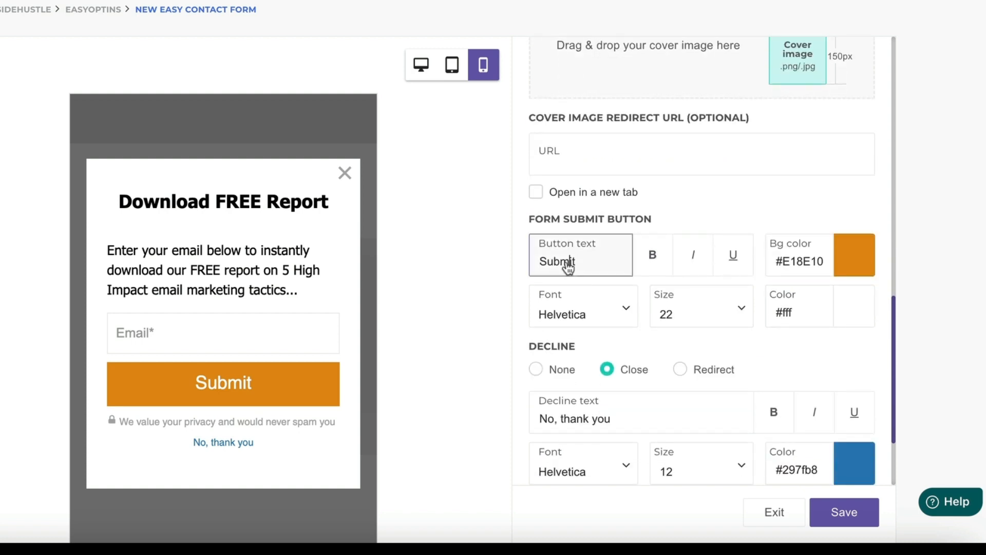
text(SUBM)
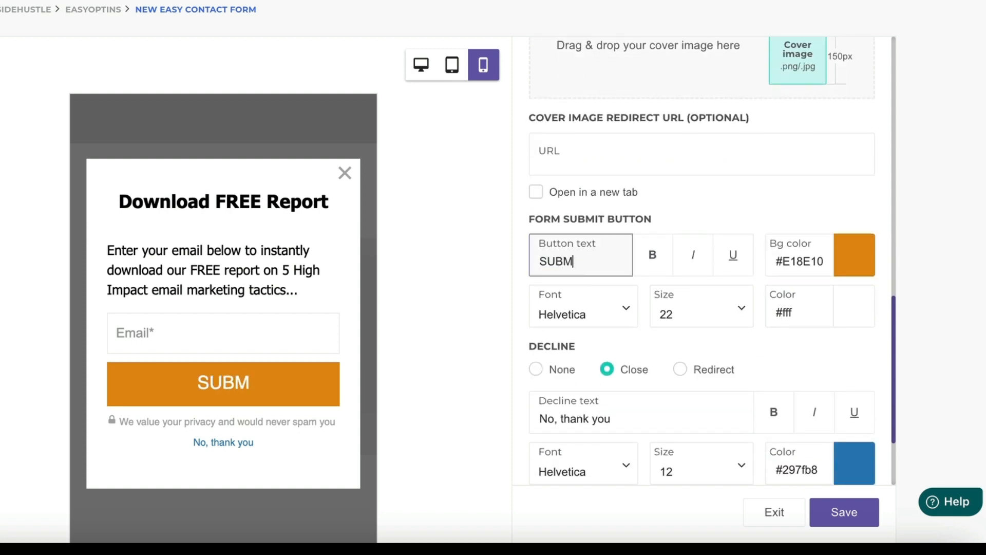
text(IT TO DOWNLOA)
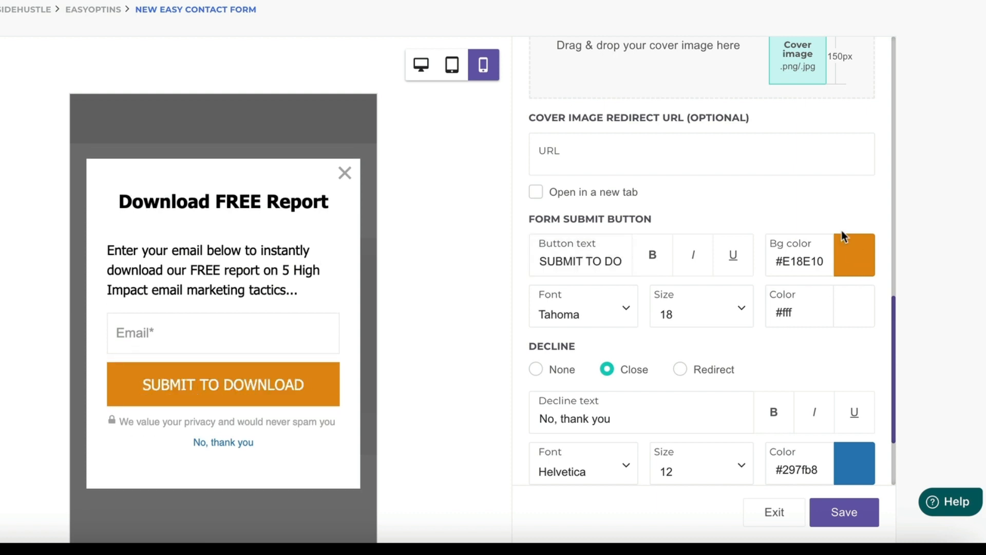
Set the submit button's background colour to #03941e and the form's decline option to None.
click(853, 254)
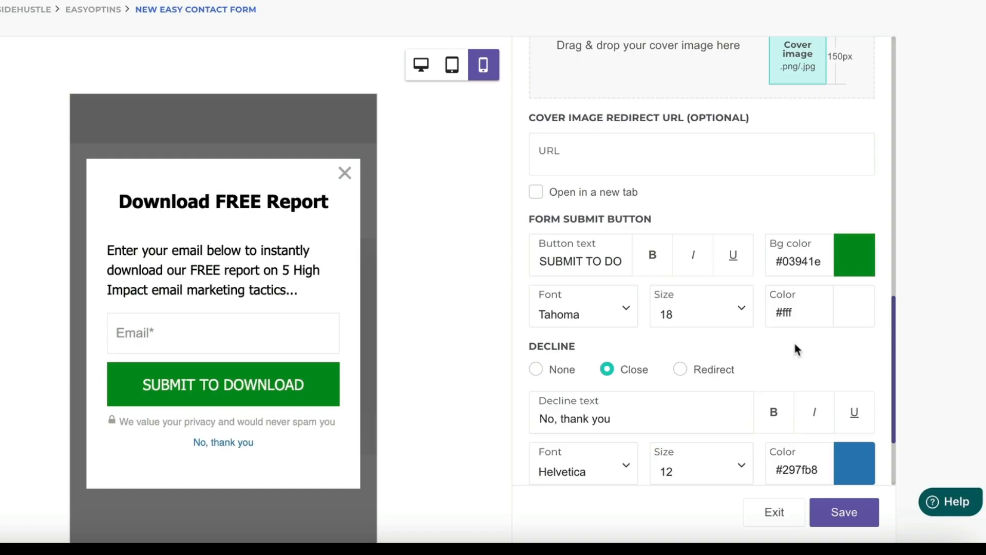
scroll(795, 345, down, 2)
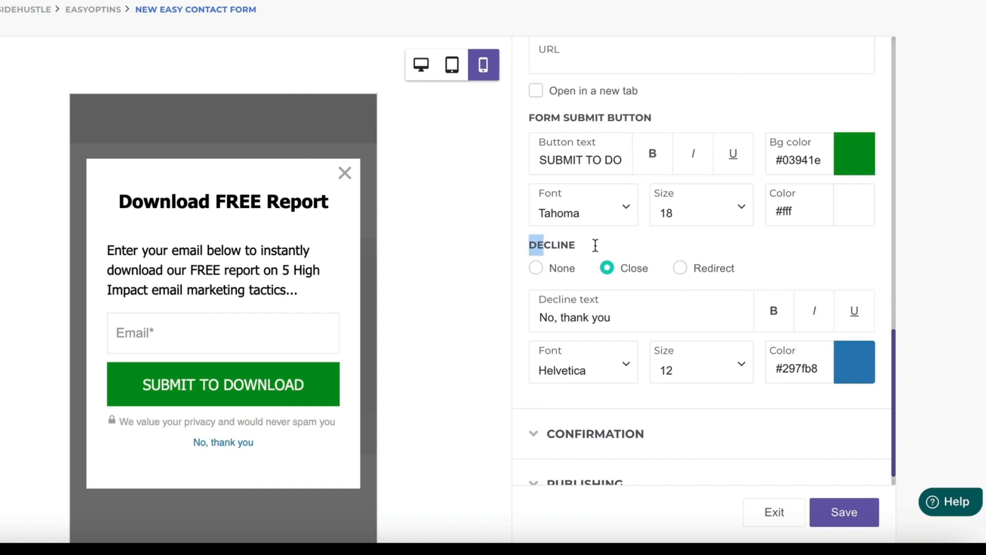
click(547, 270)
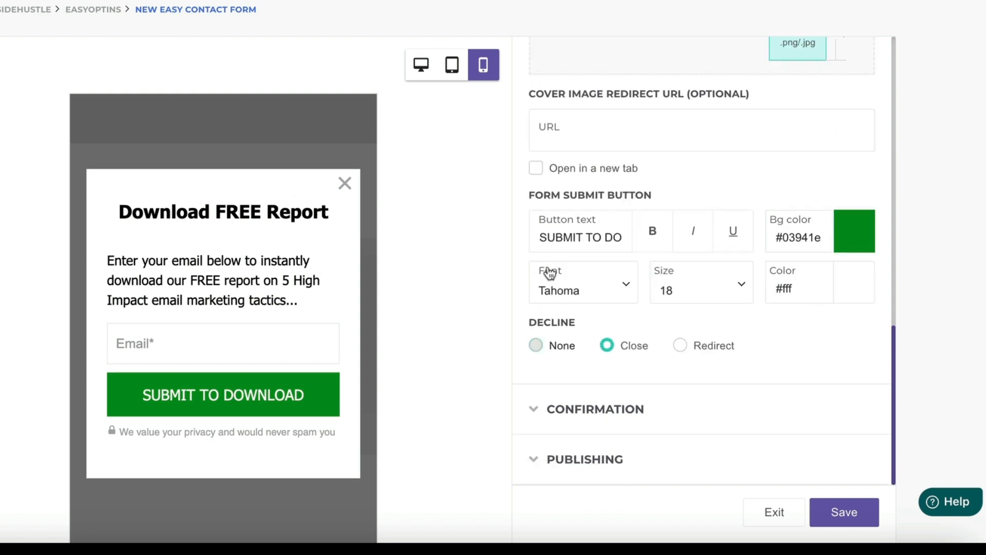
scroll(630, 344, down, 2)
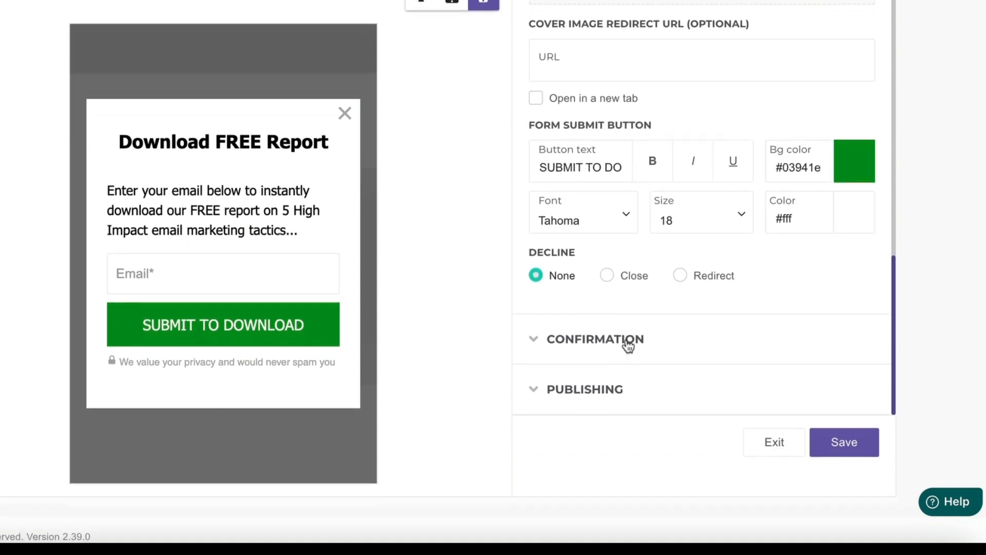
Set the confirmation message's title to bold Tahoma text beginning "THANK YOU! YOUR ACCESS TO THE".
click(598, 340)
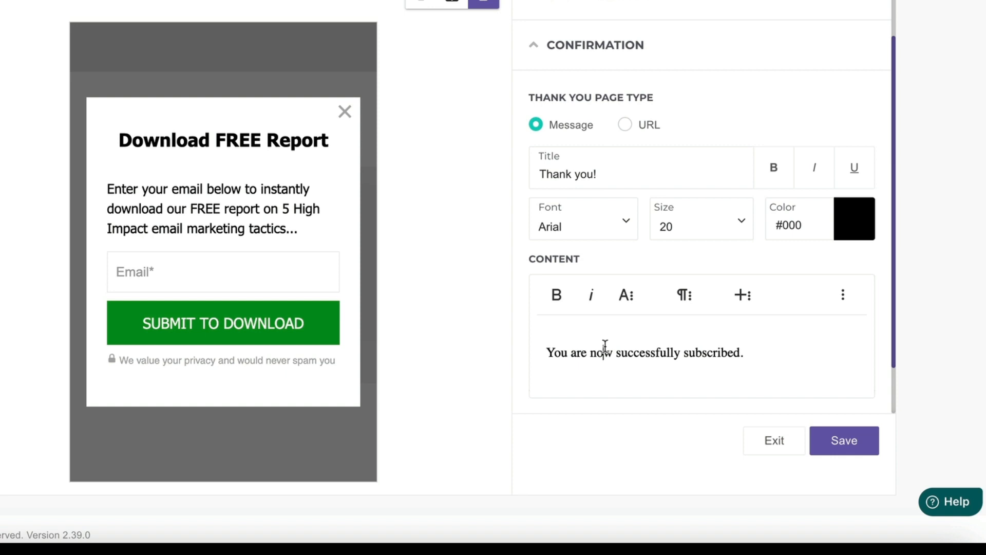
scroll(606, 347, up, 2)
scroll(605, 347, down, 2)
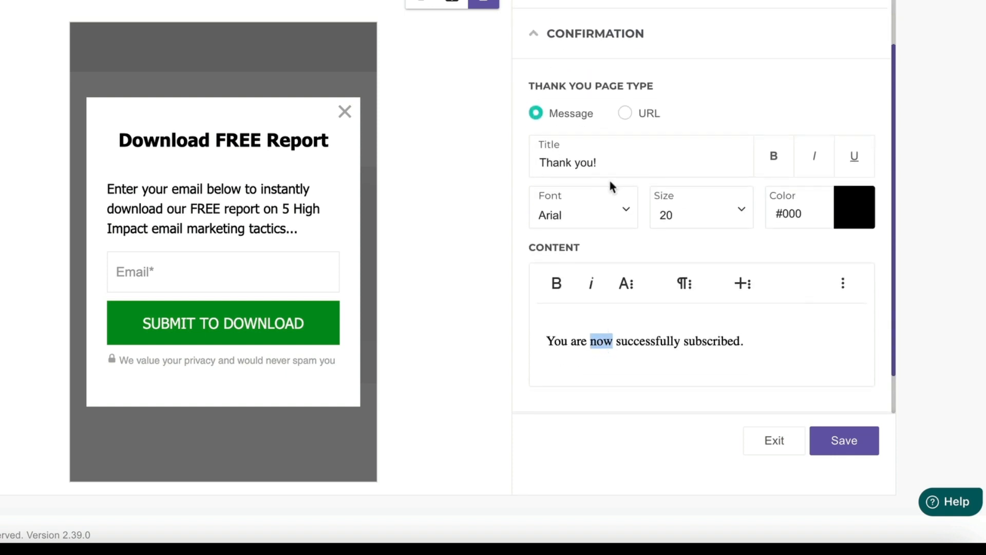
click(613, 209)
click(621, 359)
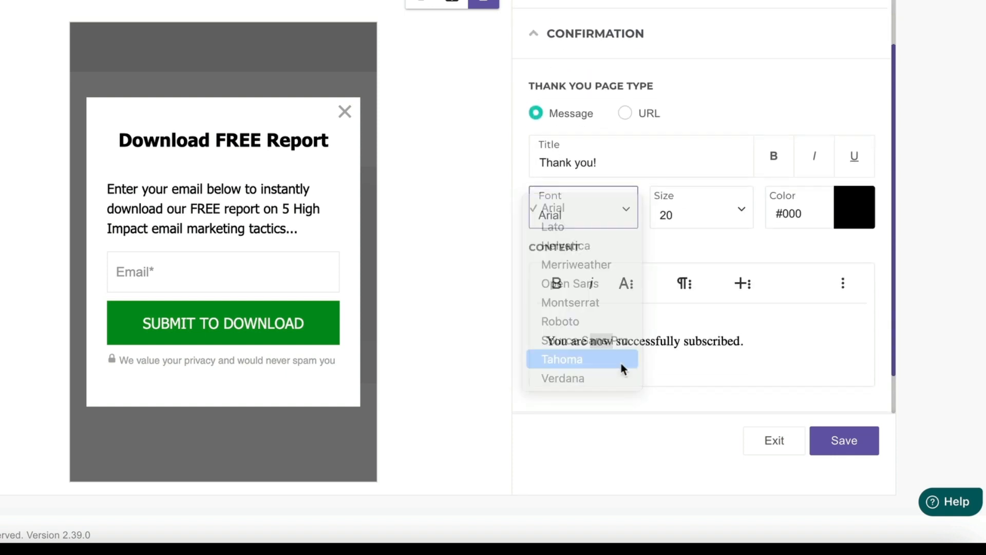
Replace the confirmation content with "Please click the link below to download your report." and a second line "CLICK HERE TO DOWNLOAD REPORT".
triple_click(627, 340)
text(Ple)
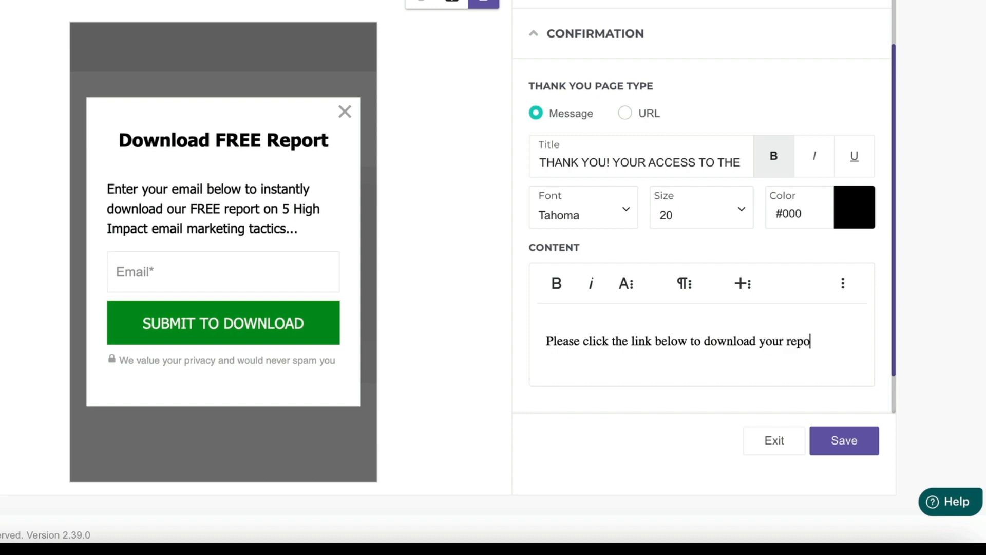
key(Return)
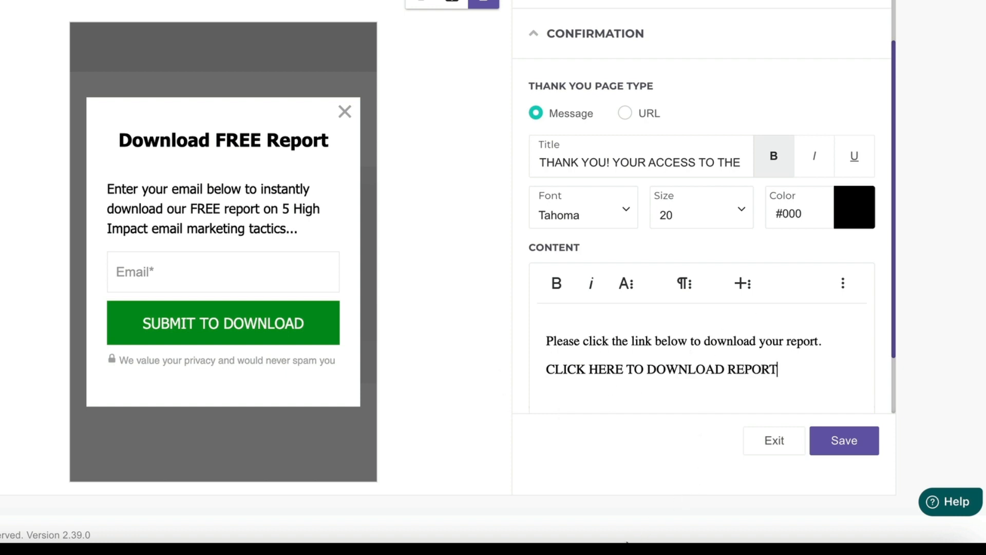
Copy the report's PDF URL from the untitled text note and append "(PDF)" to the confirmation's download line.
click(689, 547)
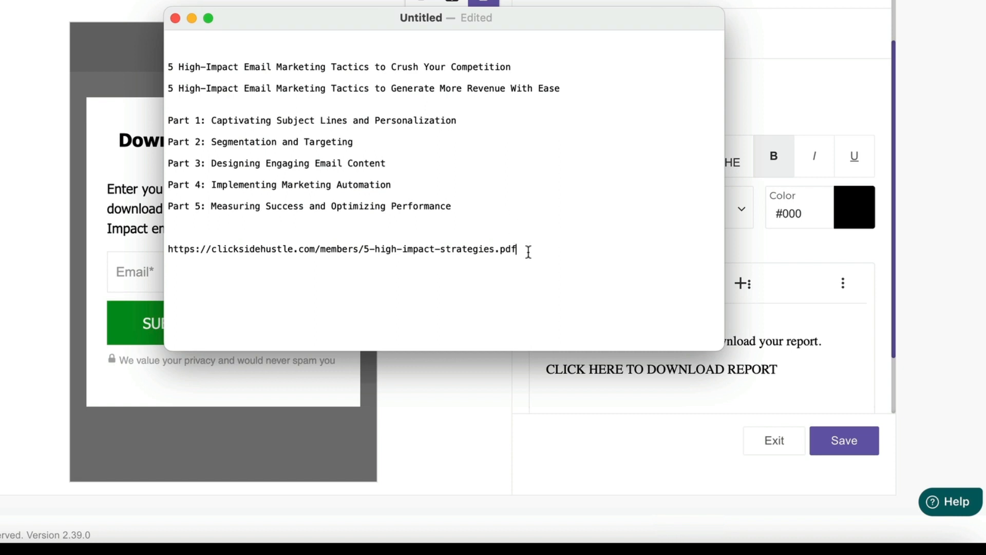
drag(463, 251, 205, 241)
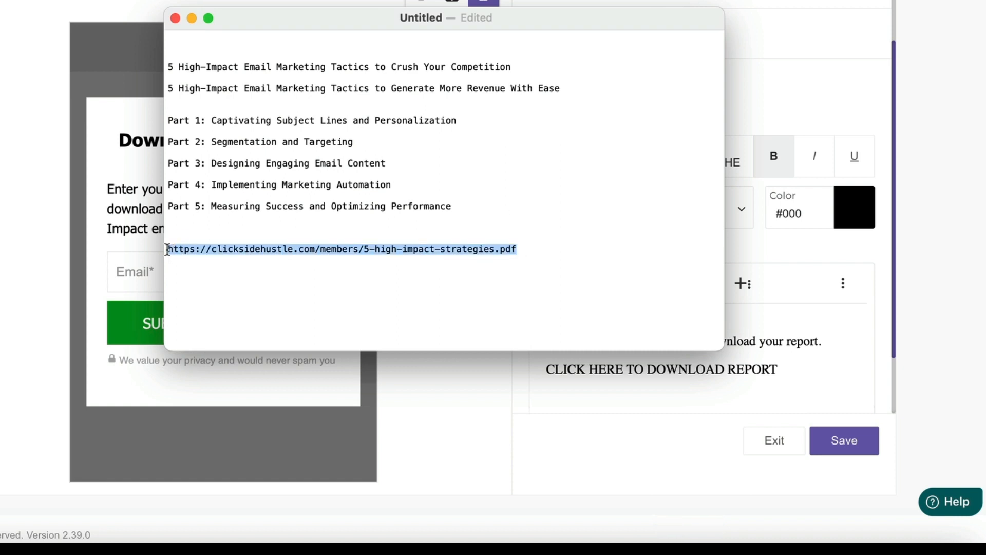
click(614, 411)
drag(786, 368, 544, 366)
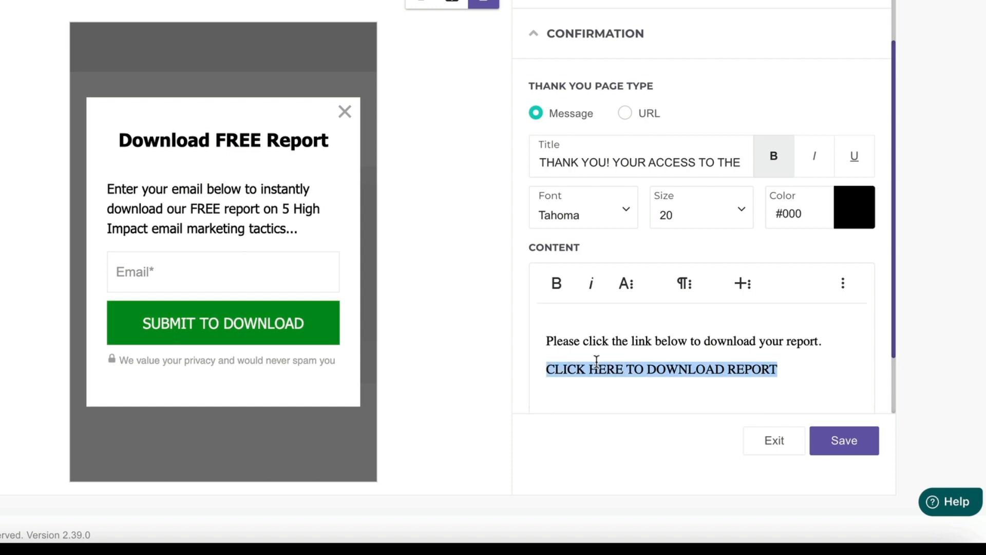
click(778, 368)
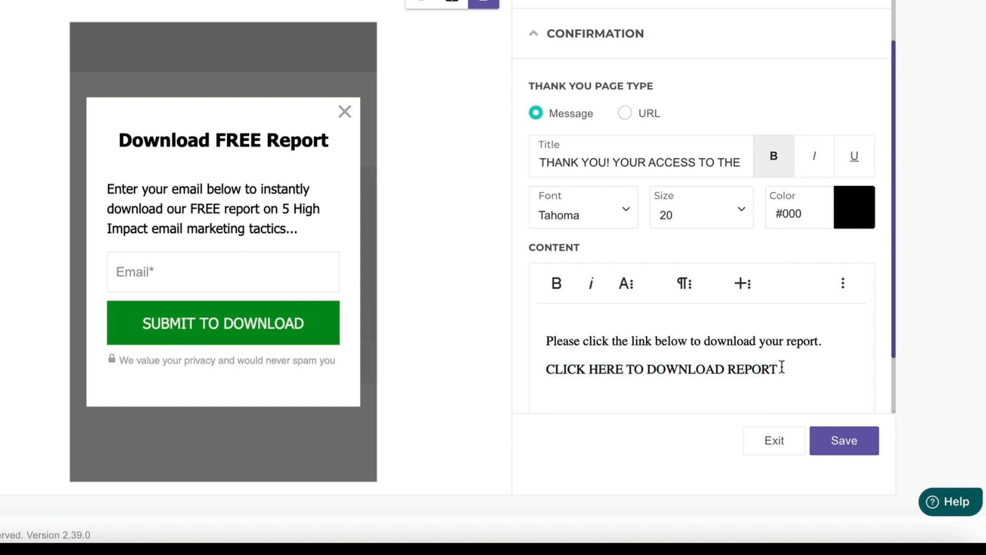
text((PDF)
drag(819, 368, 535, 371)
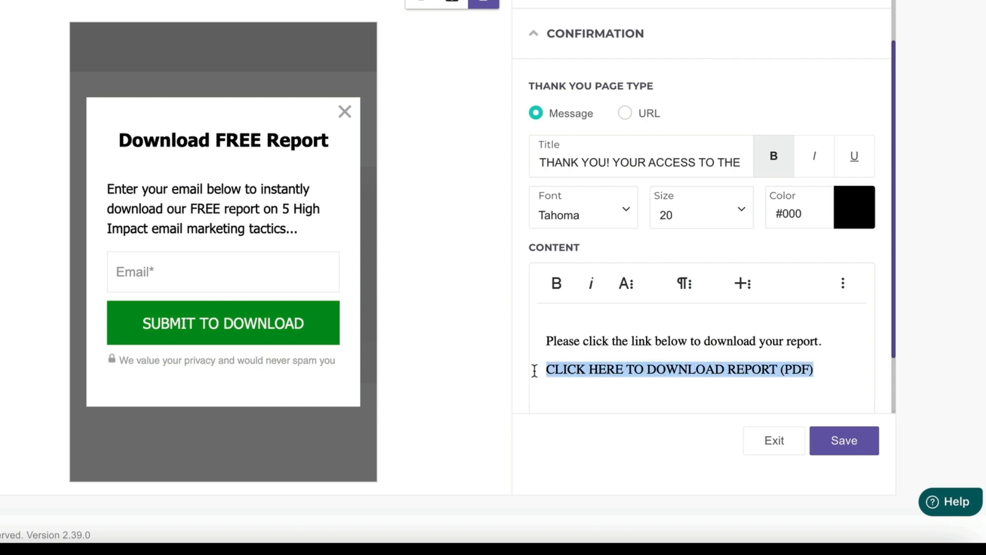
click(848, 291)
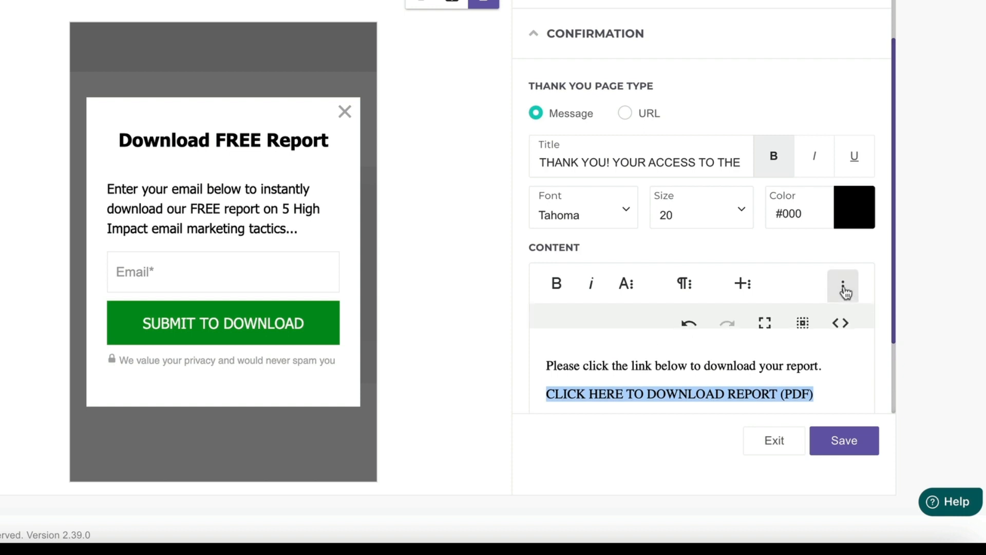
click(752, 288)
click(725, 322)
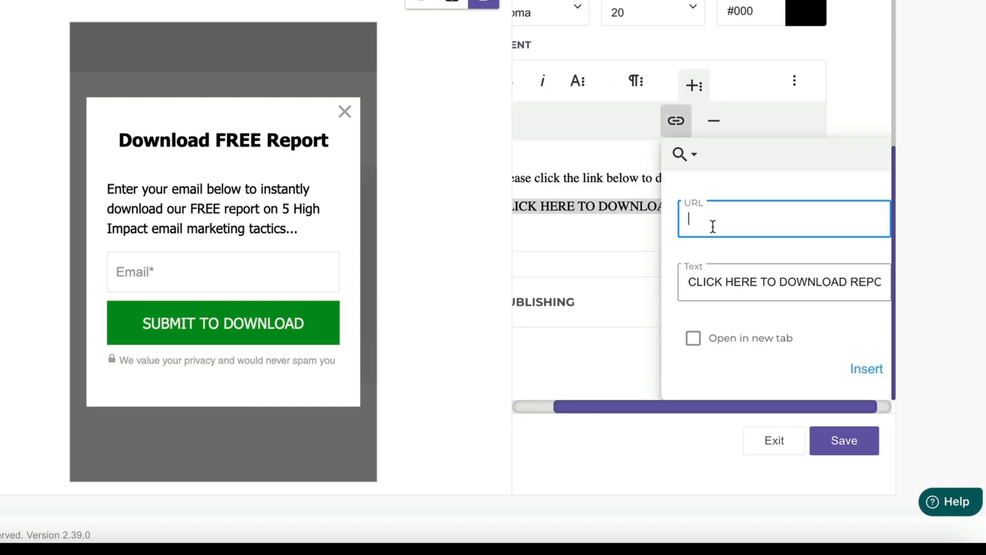
key(ctrl+v)
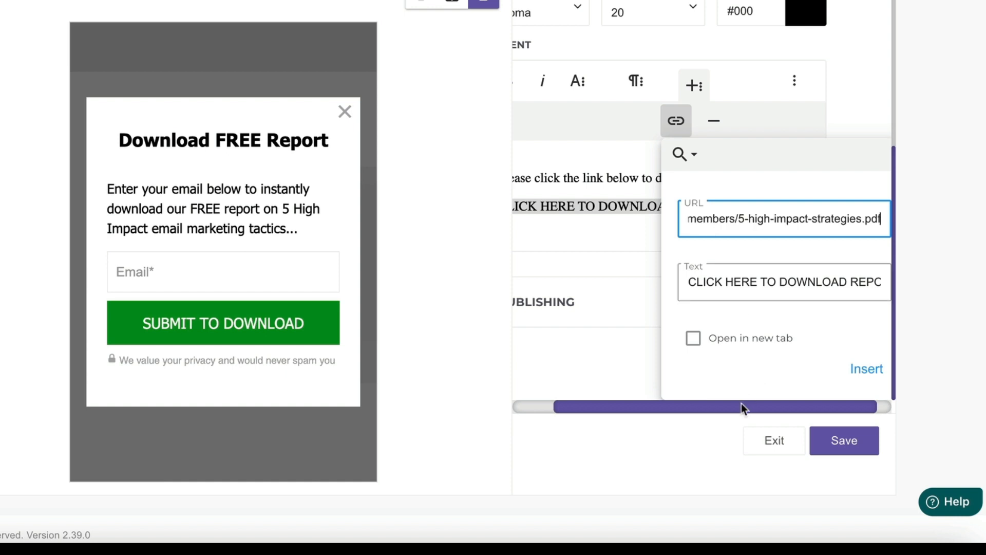
drag(741, 406, 783, 406)
click(683, 338)
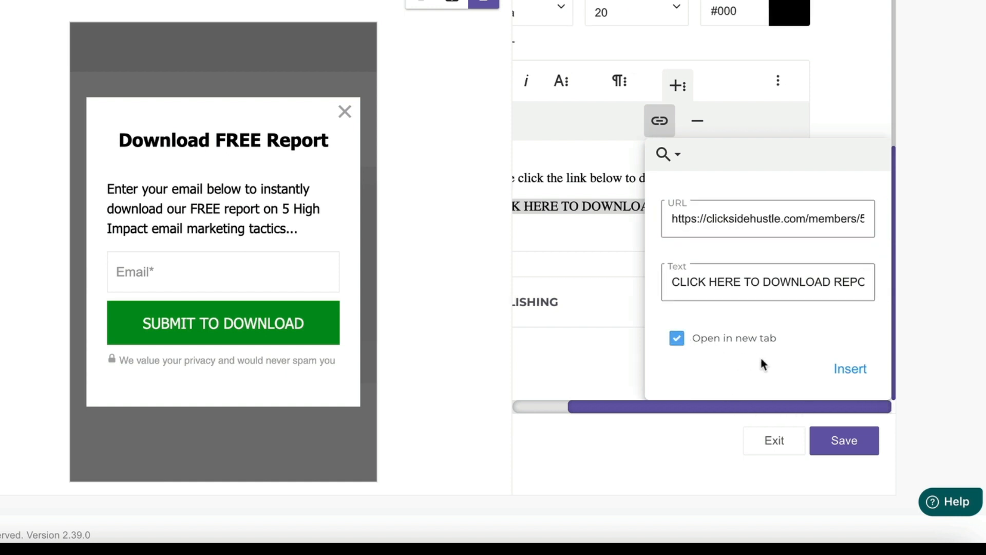
click(858, 370)
click(698, 316)
click(782, 329)
scroll(782, 329, down, 1)
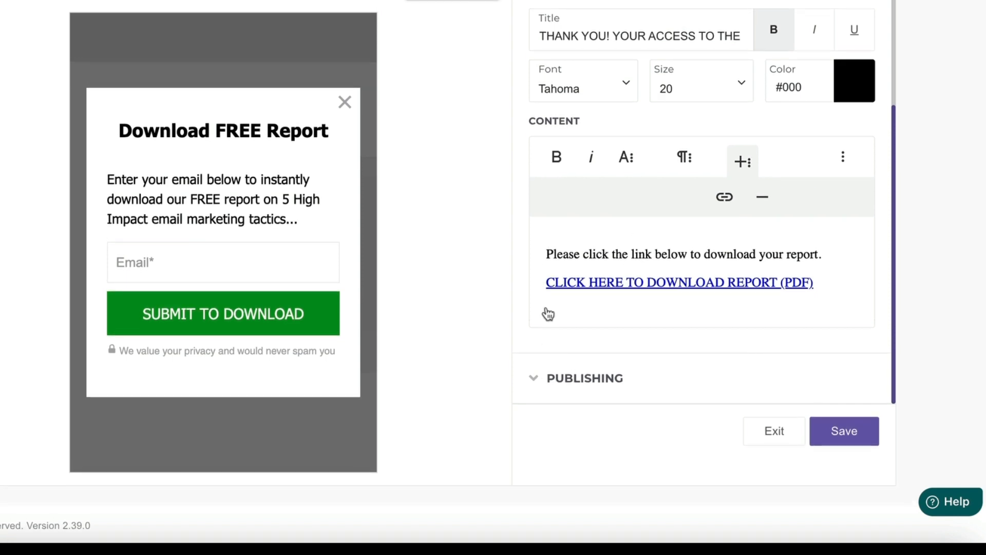
Turn on publishing for the opt-in form in its publishing settings.
scroll(591, 253, up, 5)
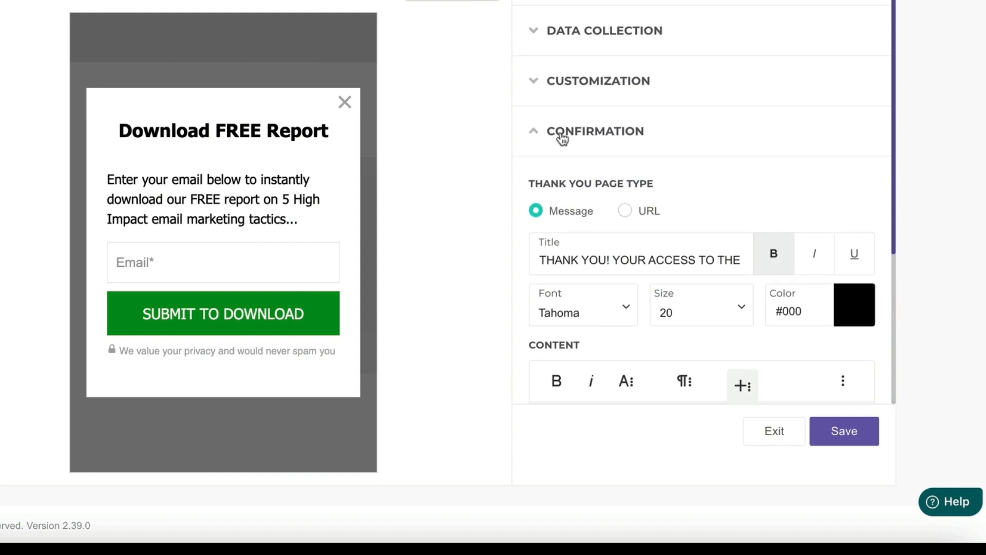
click(563, 137)
click(592, 188)
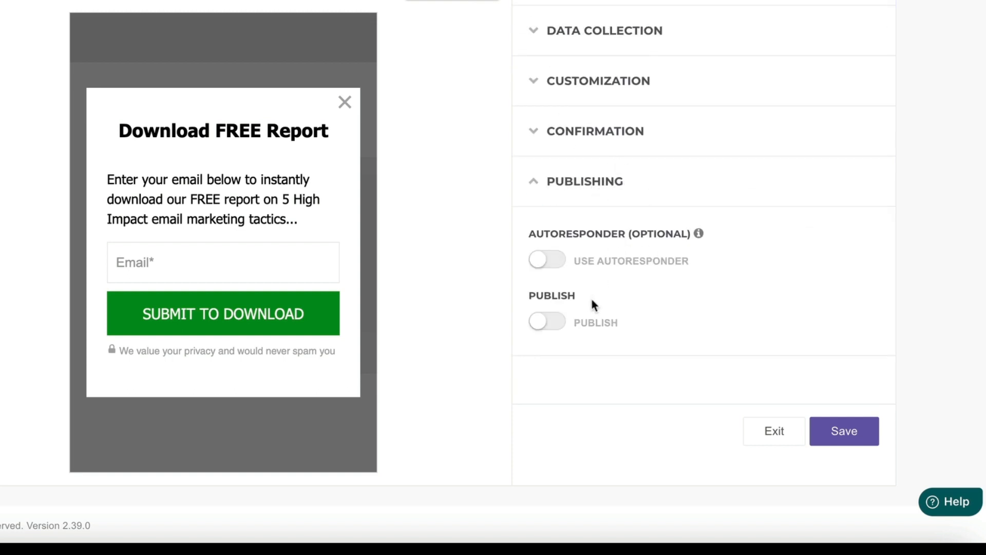
click(543, 329)
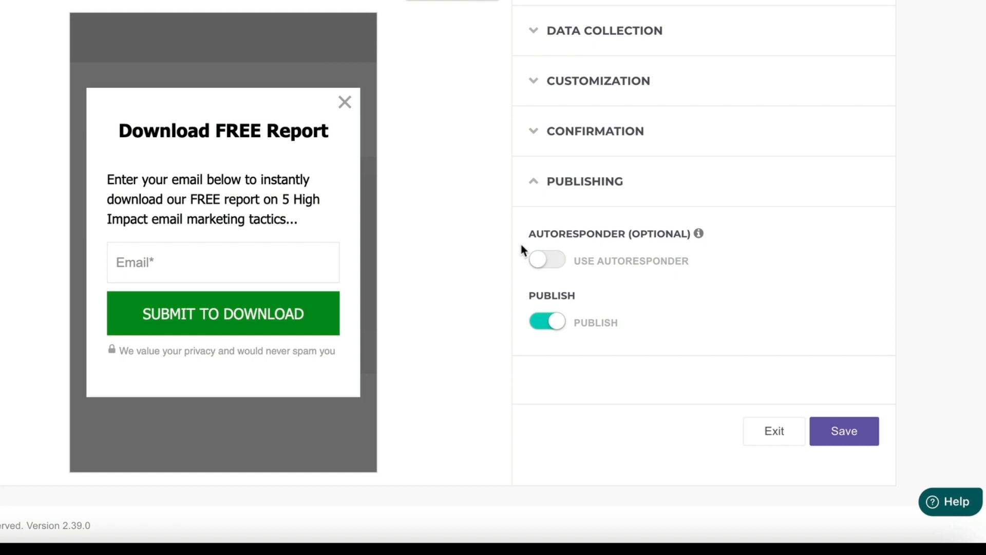
click(539, 269)
scroll(627, 304, down, 2)
click(538, 158)
Save the opt-in form and return to the website's EasyOptins list.
click(840, 436)
scroll(784, 337, up, 1)
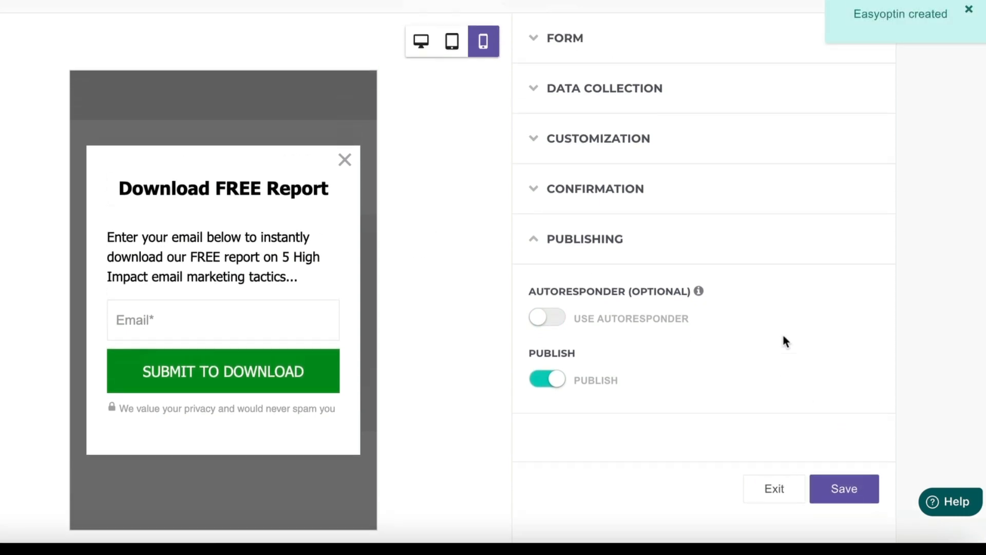
click(772, 456)
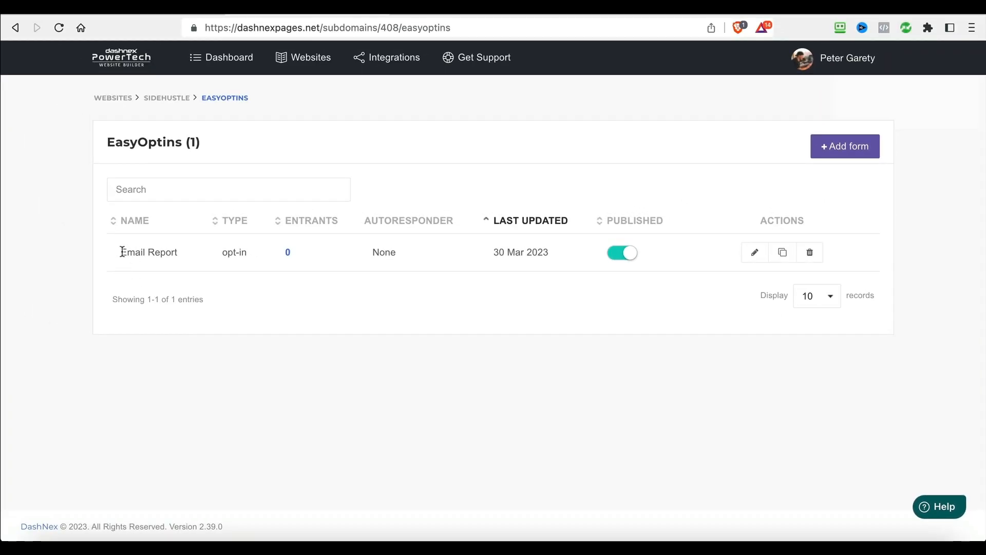
drag(122, 251, 200, 260)
click(497, 288)
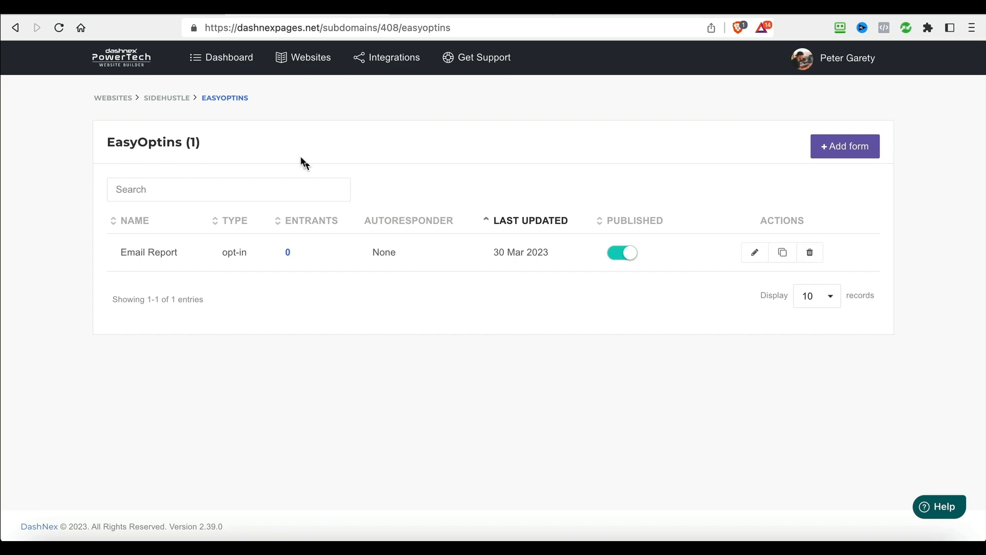
Start a new lead generation page for the Project Side Hustle website from its Command Hub.
click(161, 100)
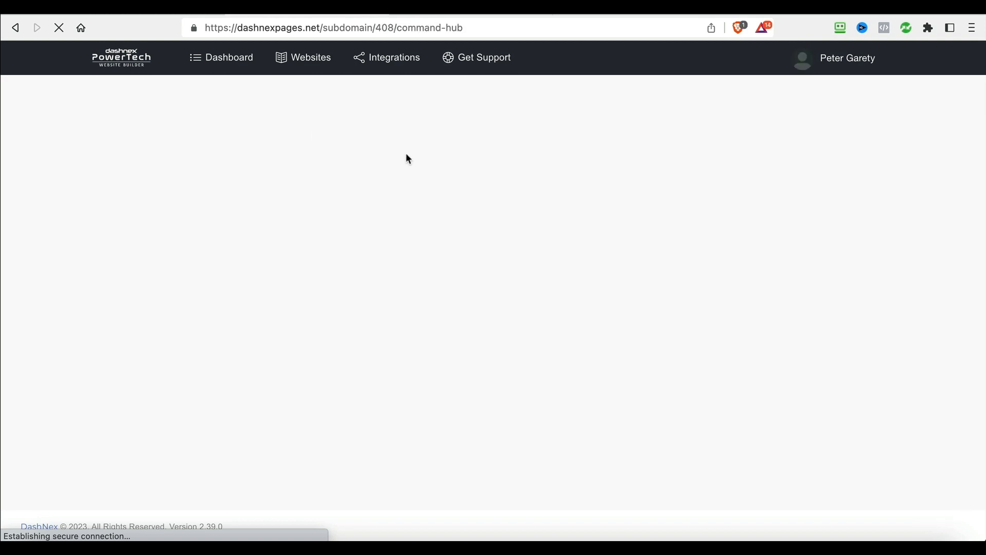
drag(108, 139, 229, 154)
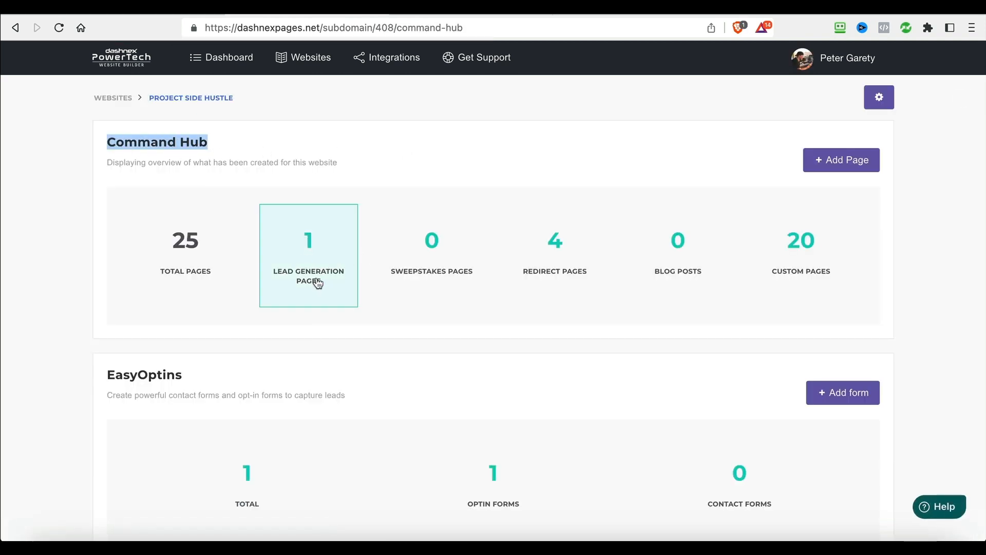
click(310, 261)
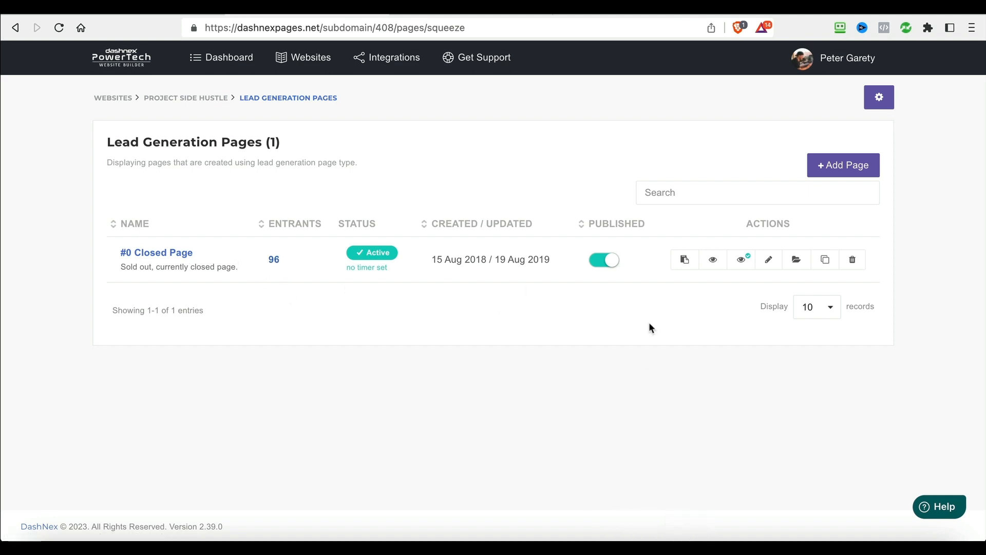
click(848, 168)
Choose the dark blue page template with the green button and fill in the page's internal name.
scroll(675, 262, down, 15)
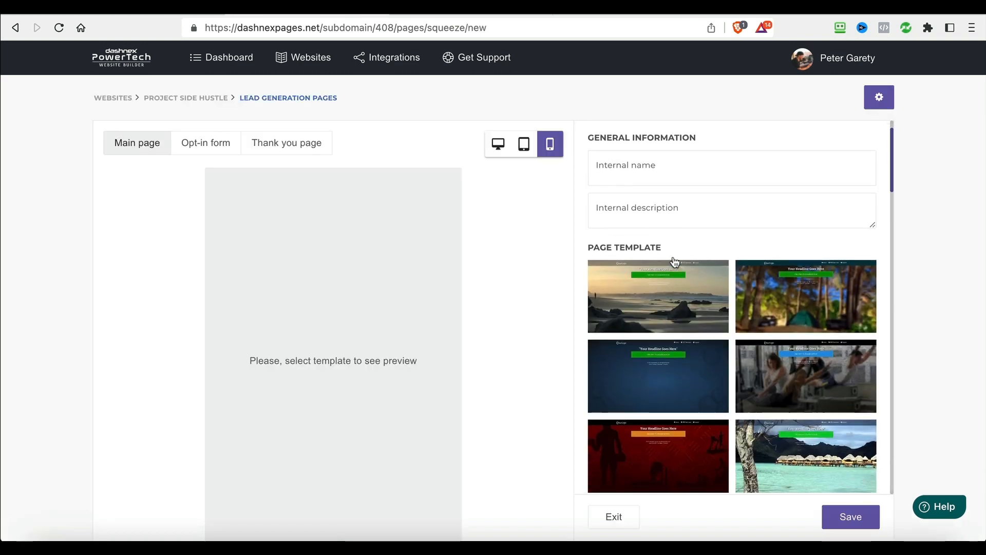
scroll(675, 262, down, 15)
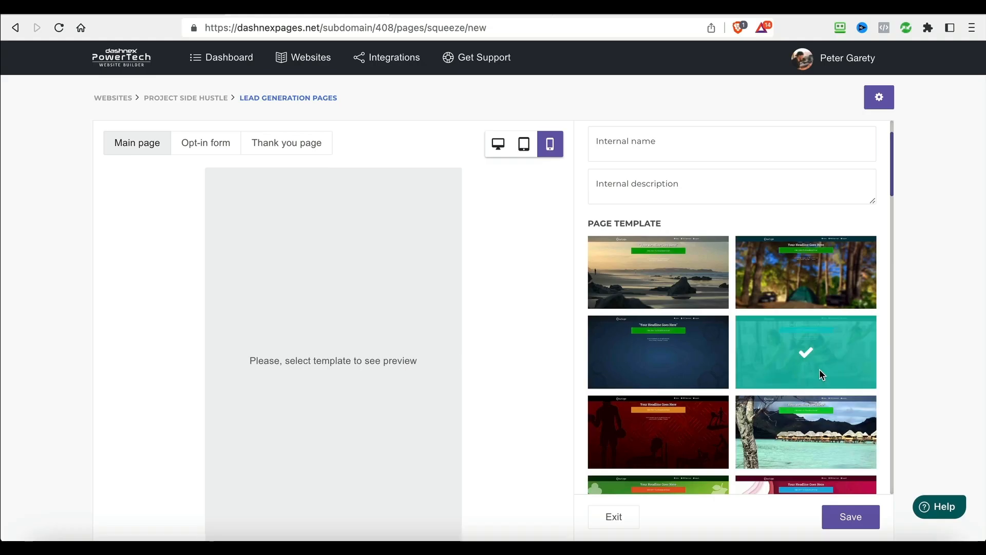
scroll(683, 406, up, 1)
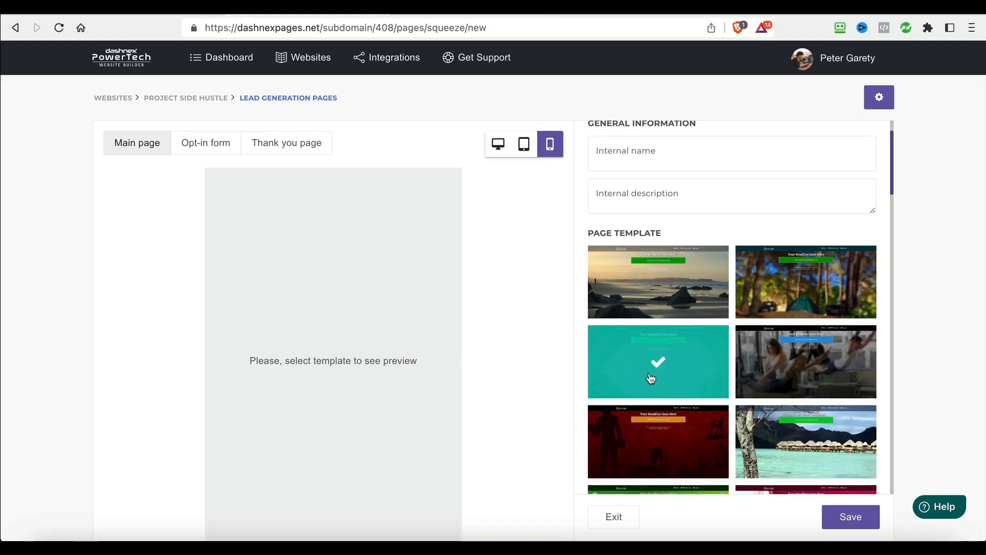
click(651, 378)
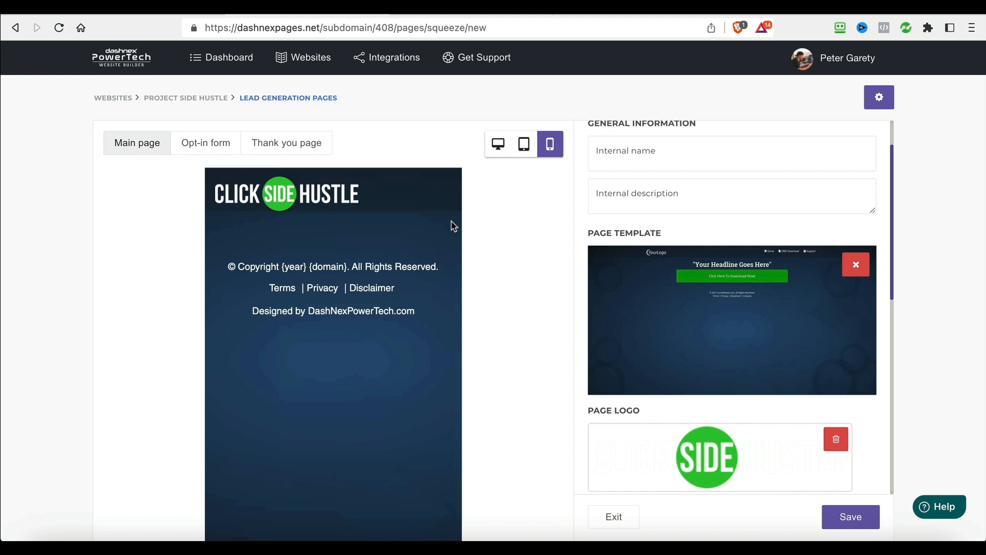
click(650, 163)
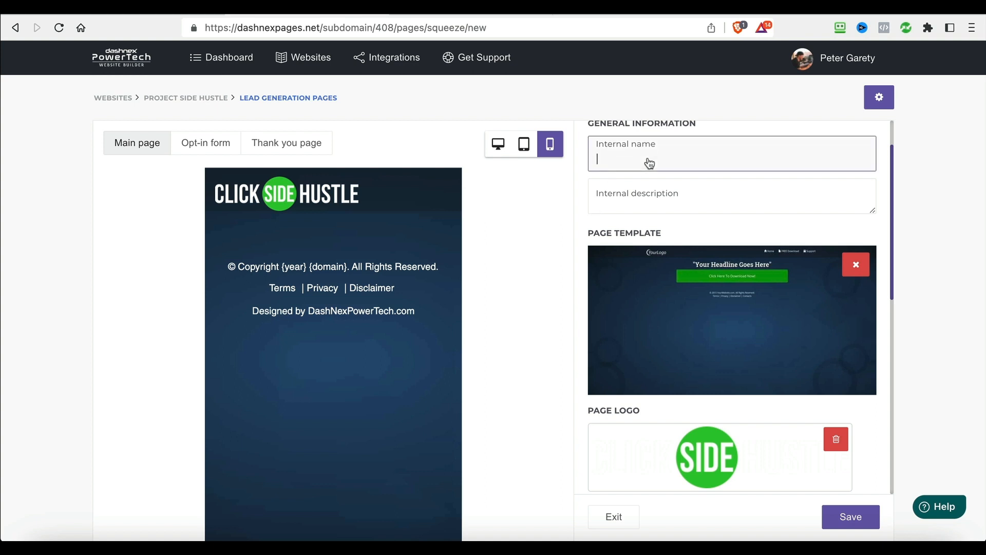
text(E)
Enter "FREE REPORT REVEALS:" as the page's main title in the content settings.
scroll(653, 193, down, 15)
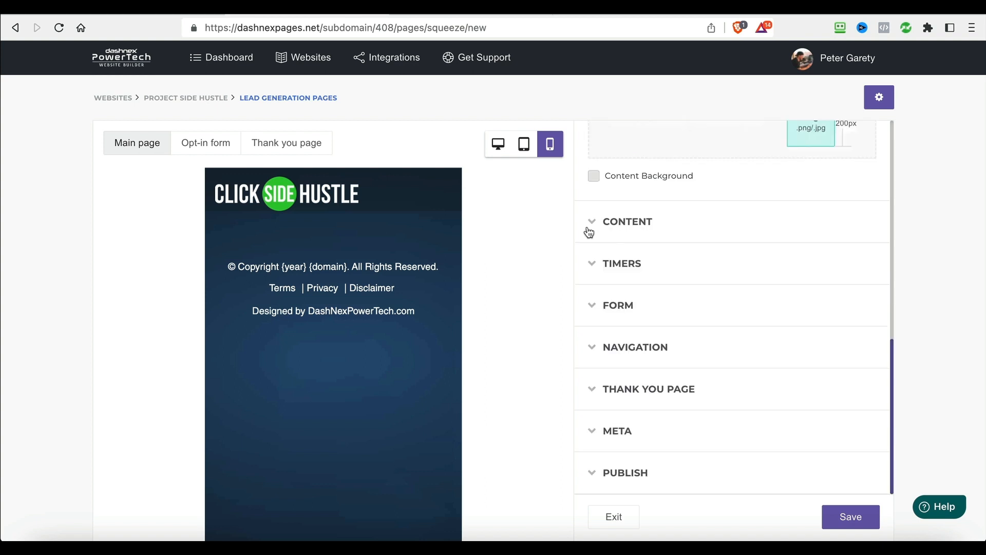
click(649, 222)
scroll(674, 275, up, 10)
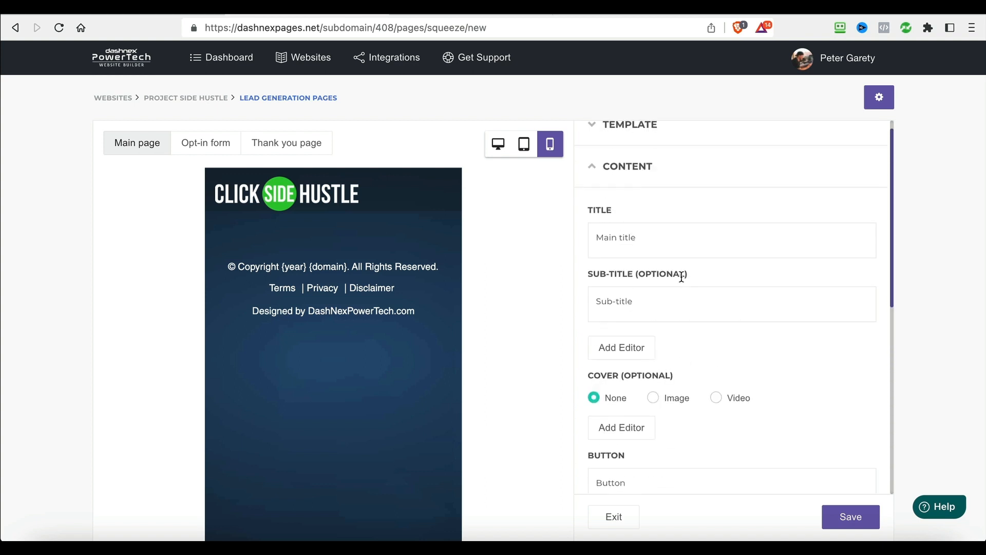
click(611, 267)
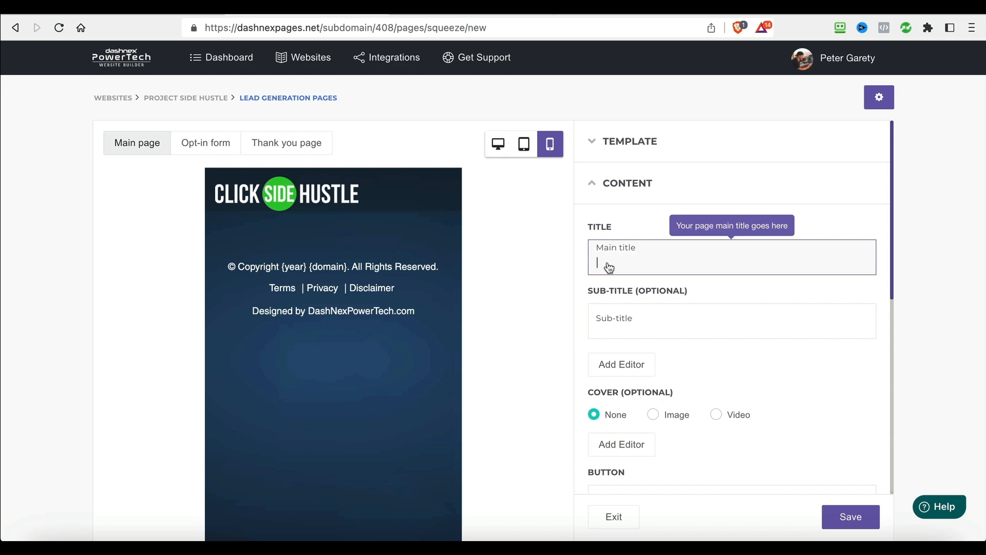
text(FR)
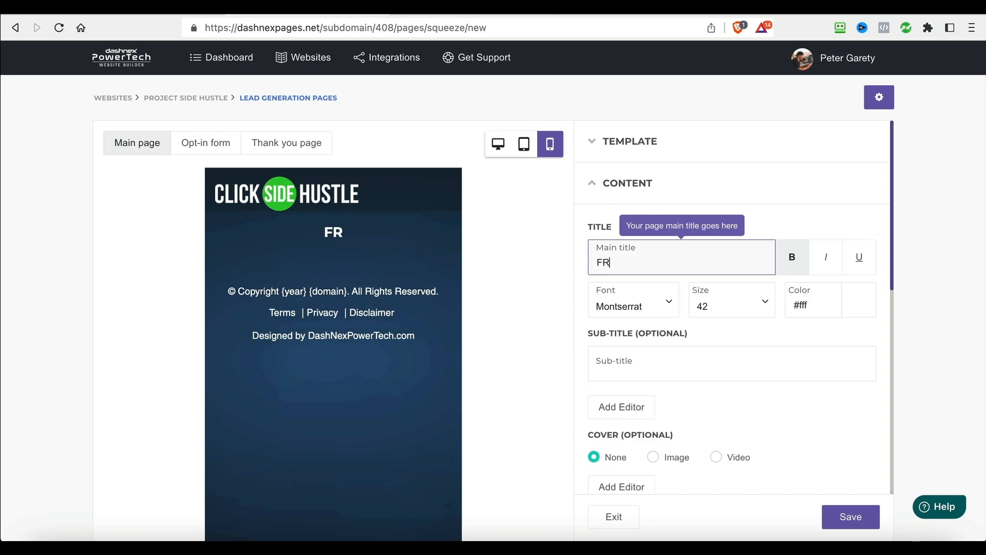
text(EE REPORT R)
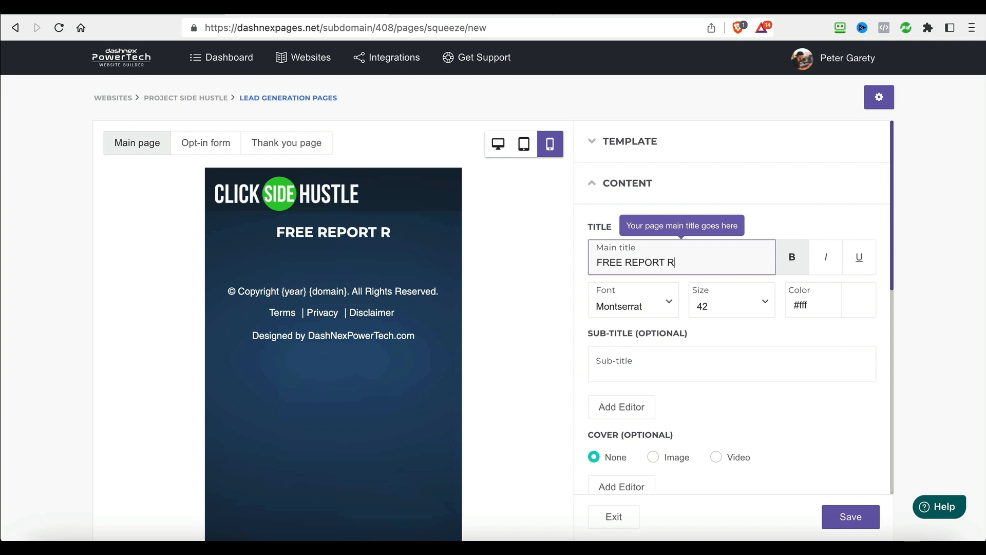
text(EVEALS:)
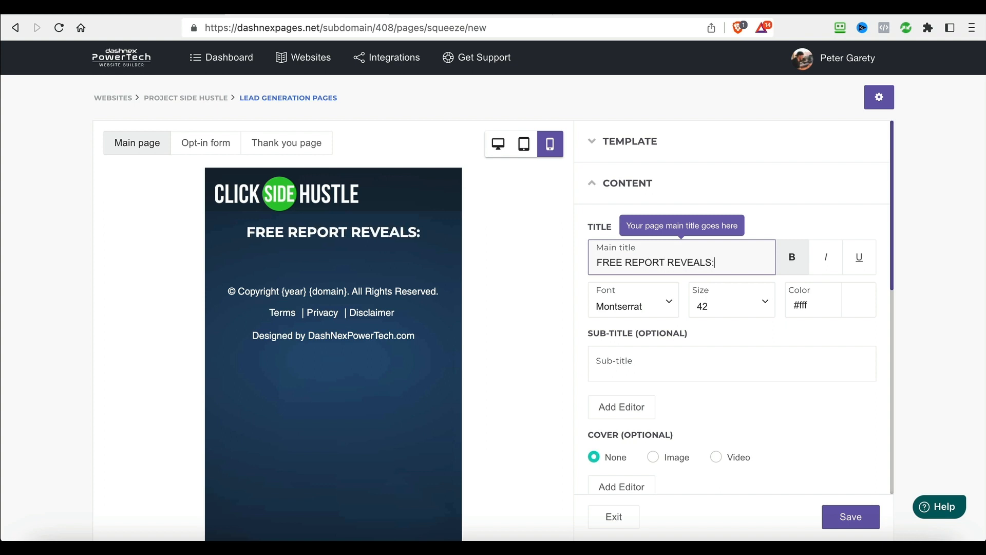
Set the main title's font to Tahoma and try the title without bold.
click(633, 300)
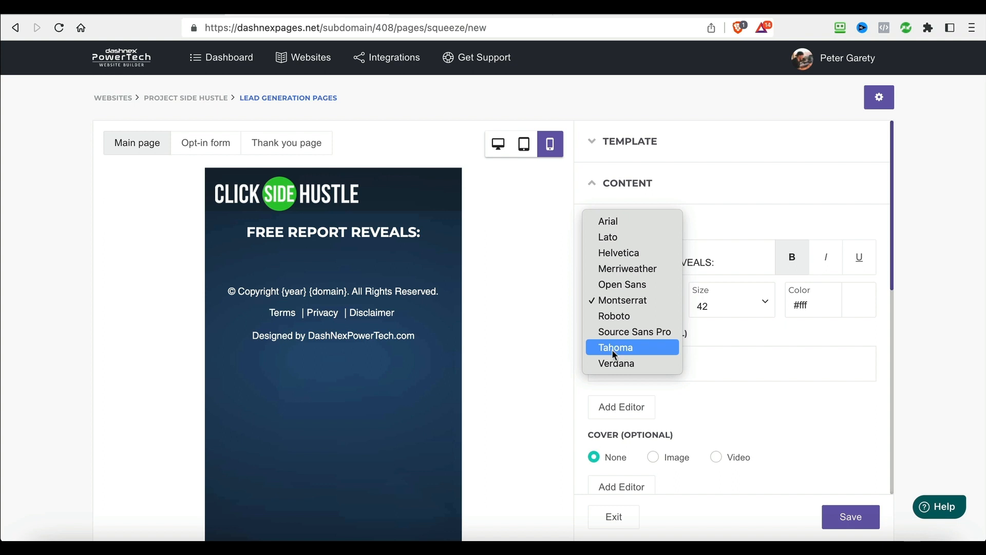
click(612, 348)
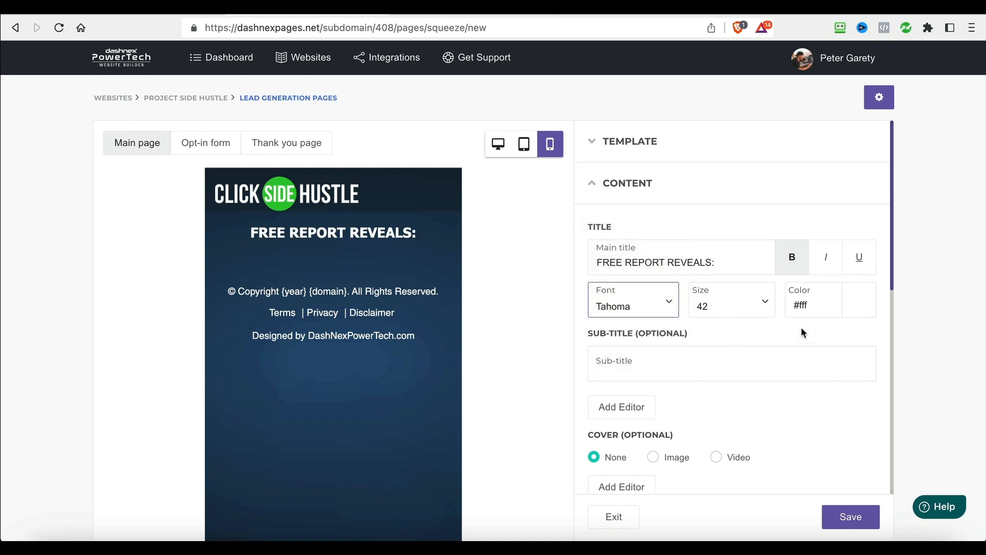
click(793, 261)
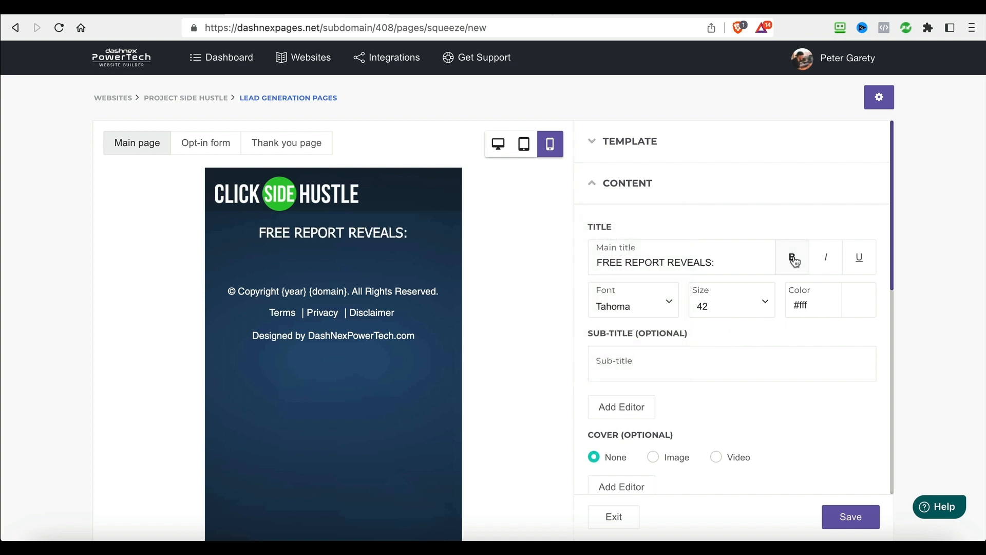
Copy "5 High-Impact Email Marketing Tactics to Generate More Revenue With Ease" from the TextEdit notes and enter it in double quotes as the sub-title.
click(654, 360)
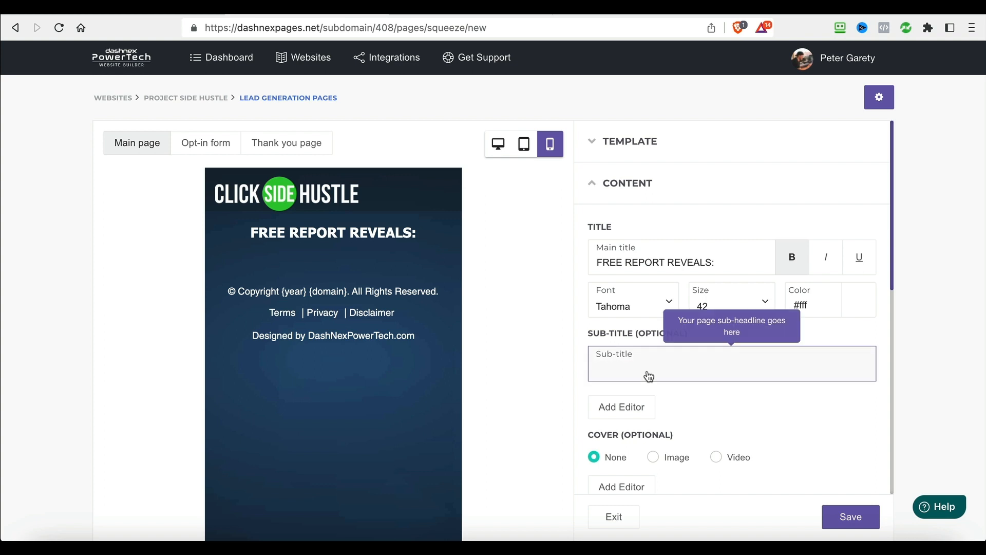
click(722, 547)
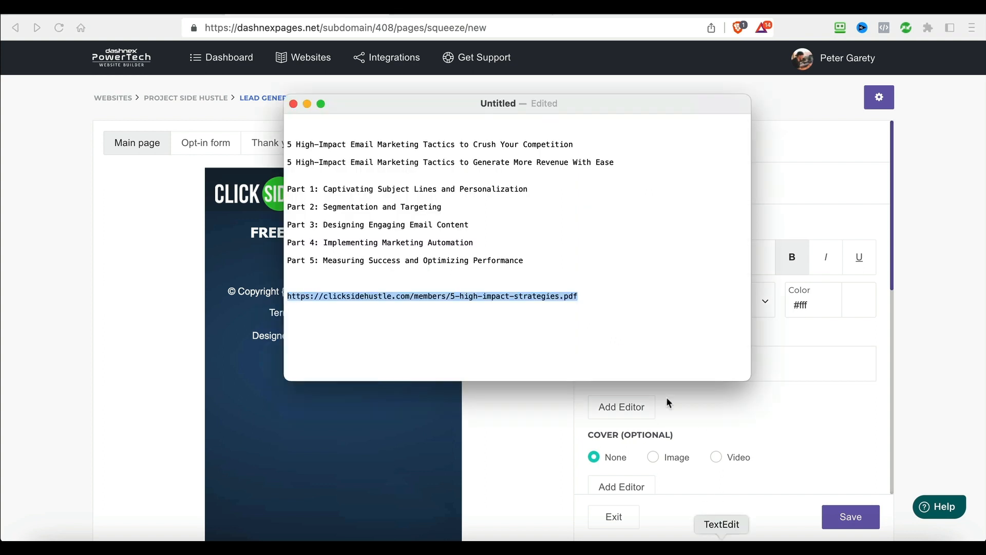
drag(616, 162, 289, 163)
key(super+c)
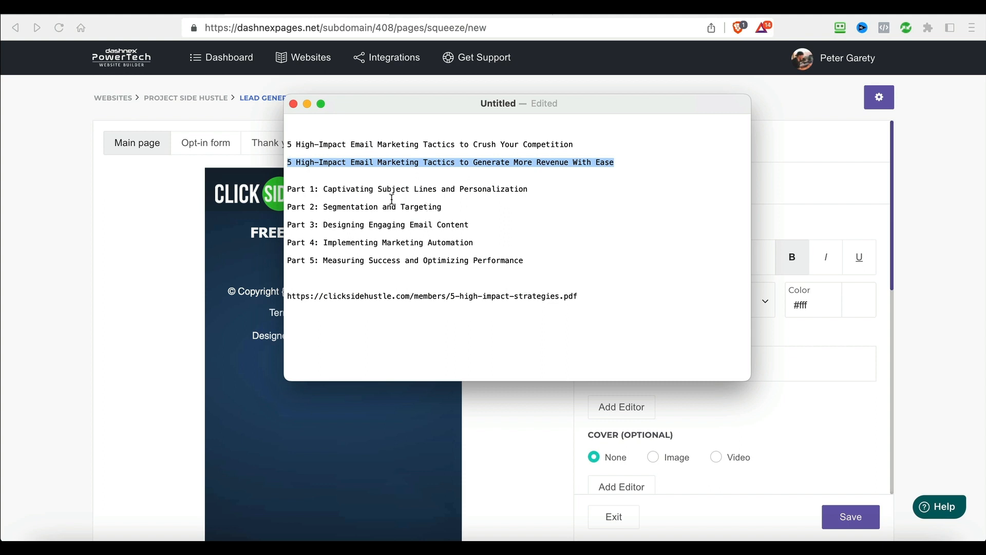
click(811, 355)
text(")
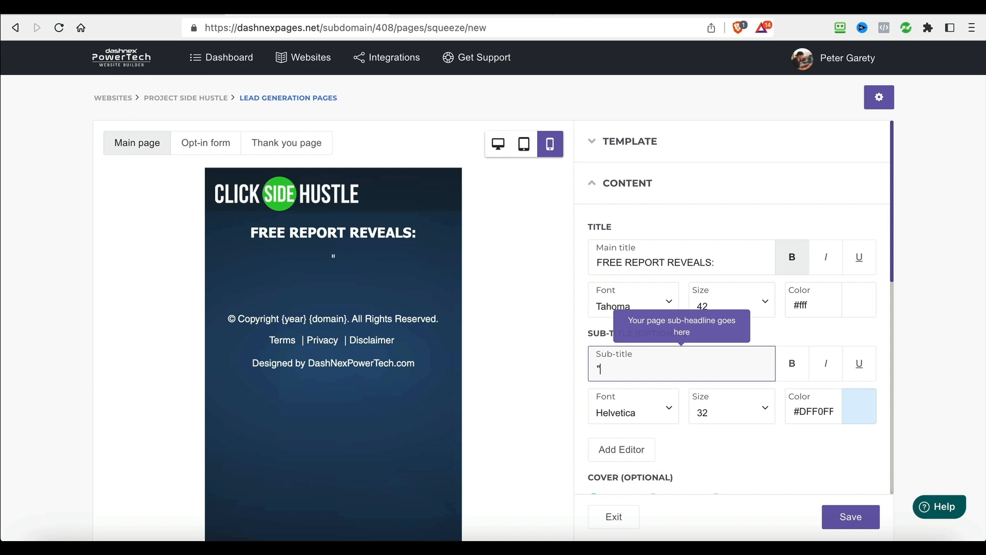
key(super+v)
text(")
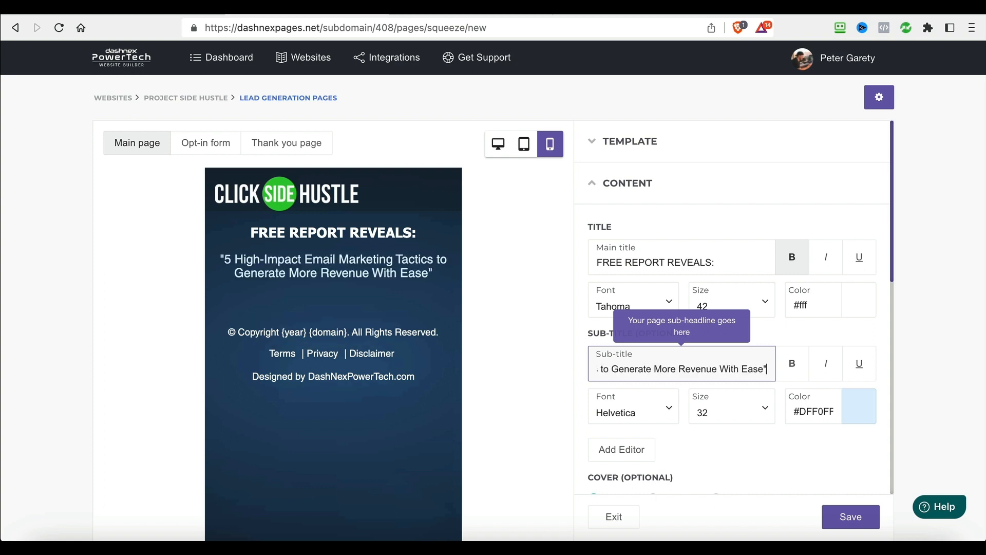
Set the sub-title's font to Tahoma and its colour to near-white #fefefe.
click(644, 417)
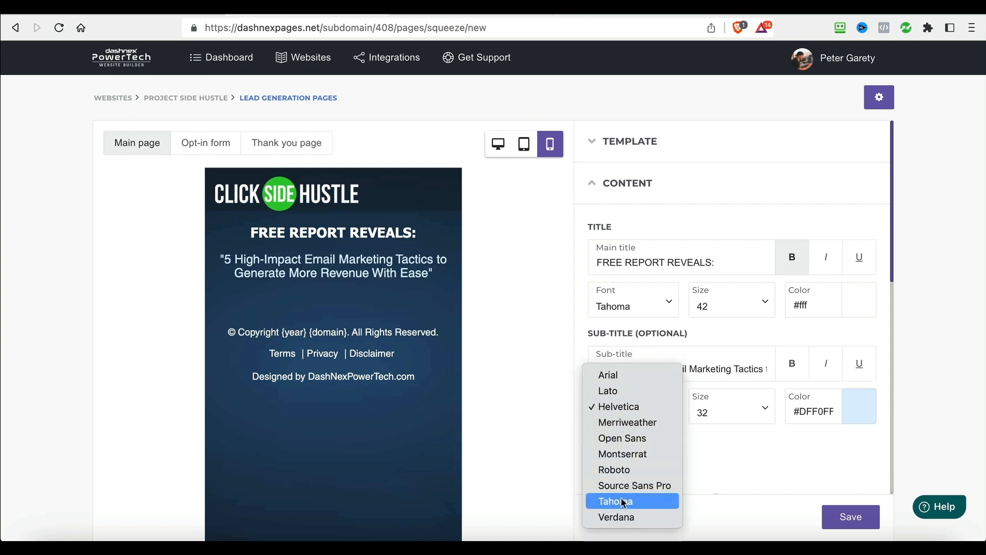
click(653, 499)
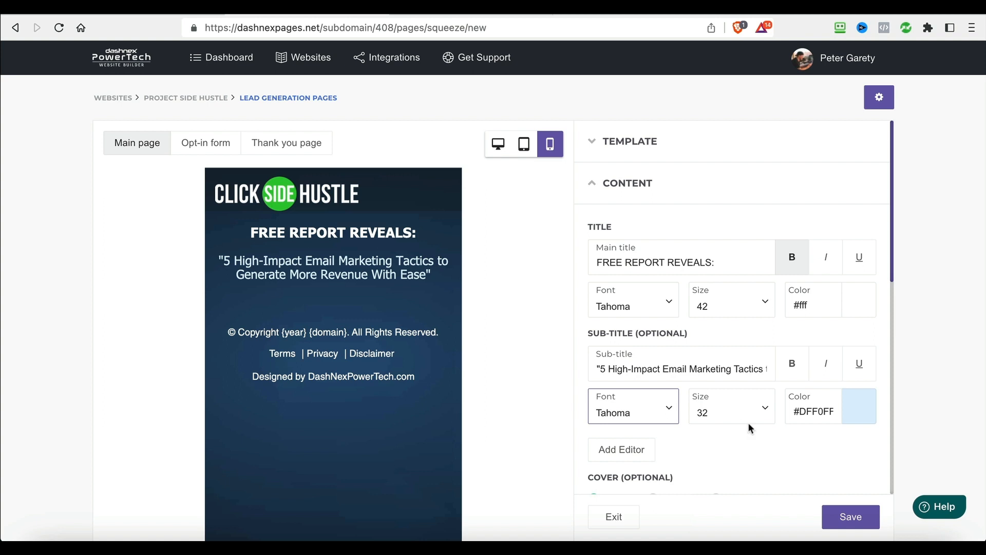
scroll(698, 398, down, 1)
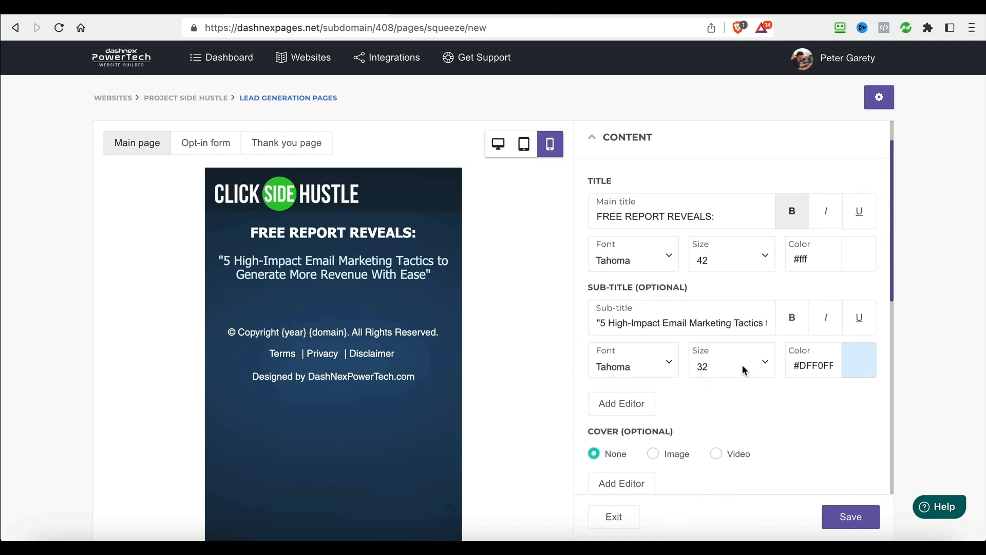
click(852, 360)
drag(764, 256, 675, 200)
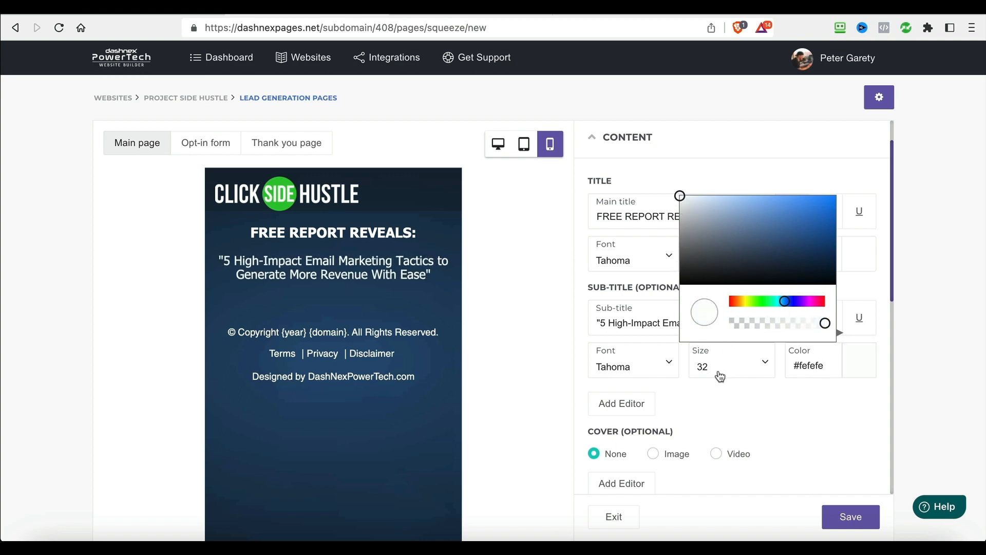
click(720, 390)
Change the main title's colour to the green #07cb13.
scroll(720, 391, up, 1)
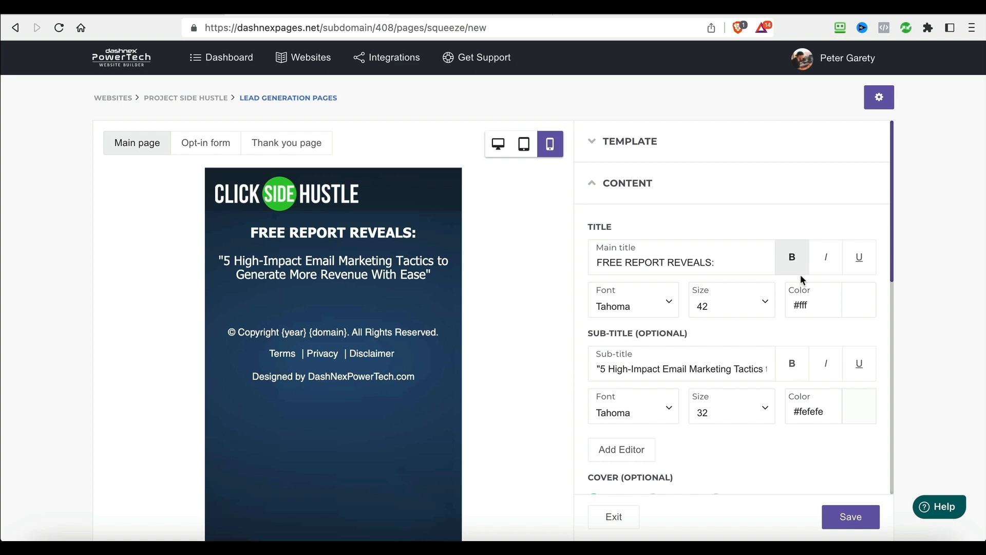
click(850, 308)
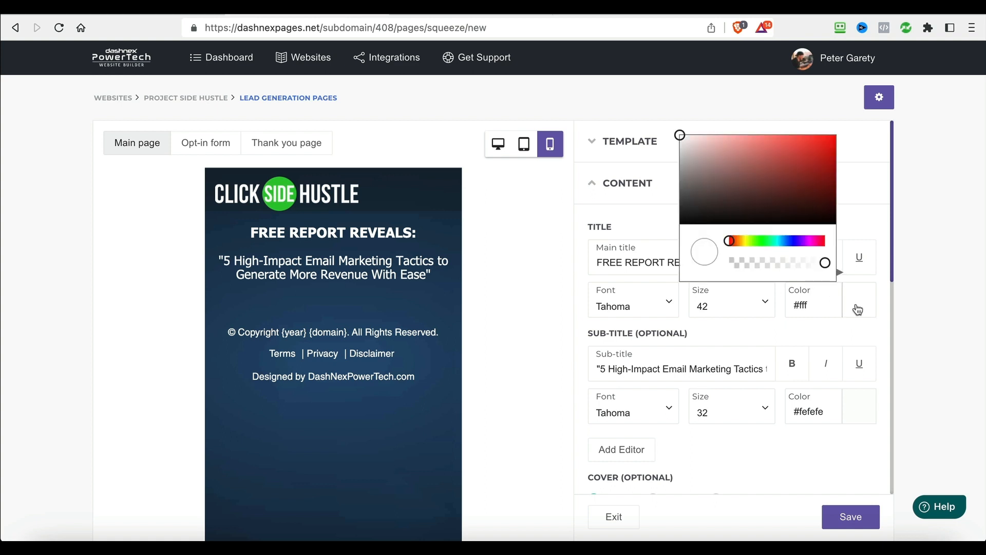
click(764, 241)
drag(788, 172, 833, 156)
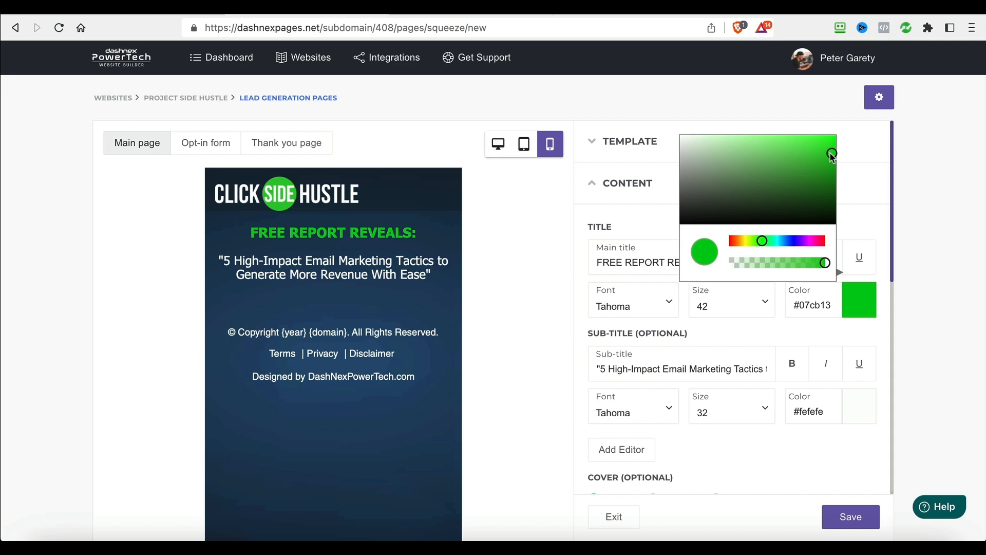
click(734, 438)
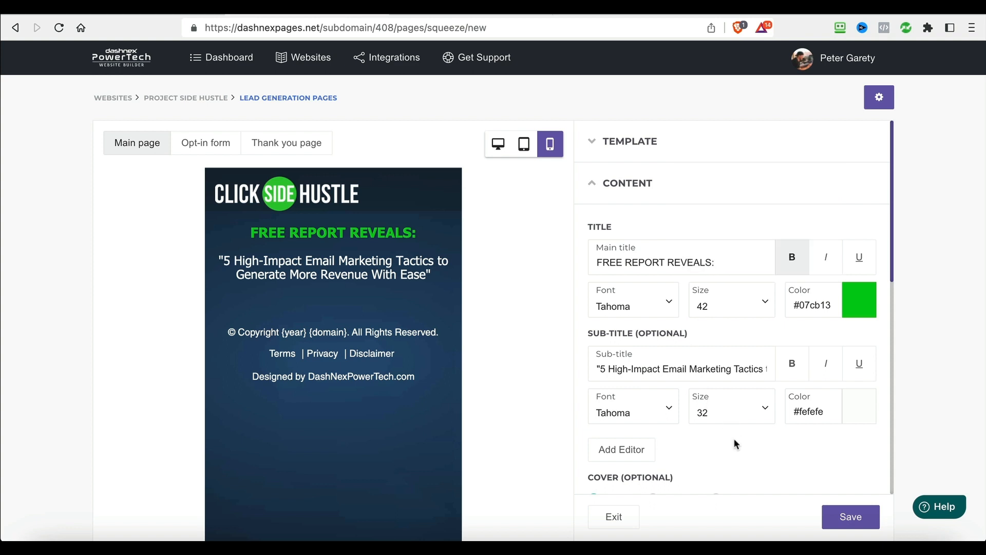
Set the sub-title's font size to 36.
scroll(733, 438, down, 2)
click(732, 343)
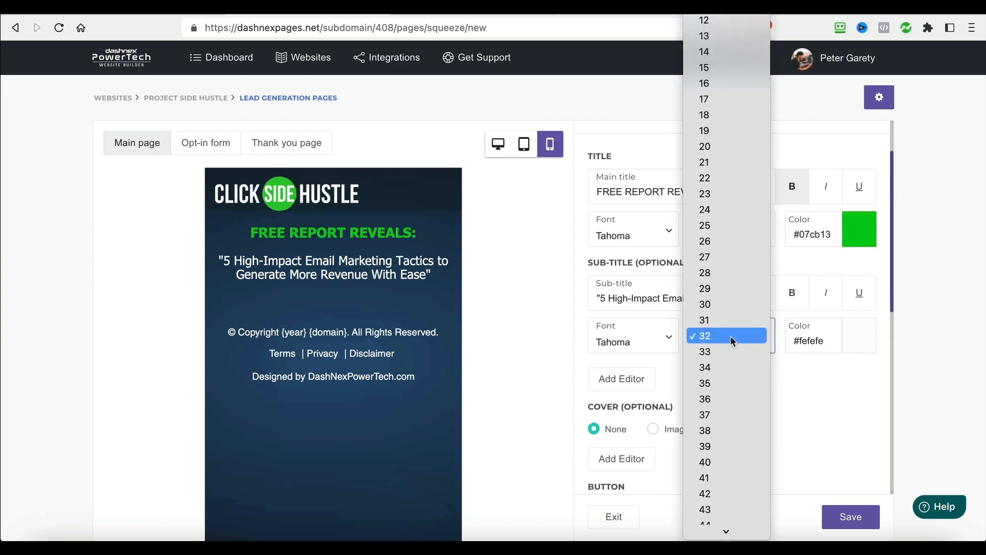
click(714, 398)
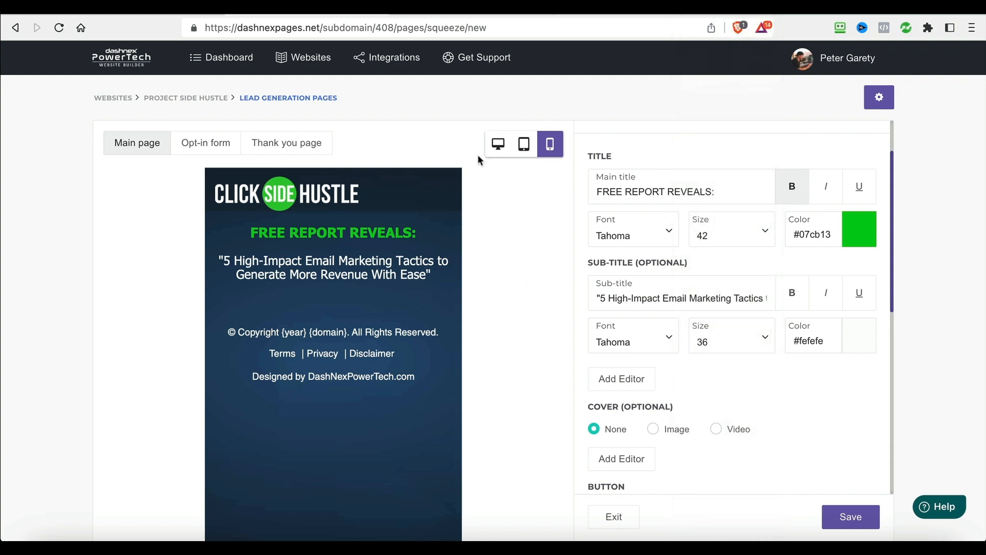
Preview the page in the desktop and tablet layouts, then return to the mobile layout.
click(498, 144)
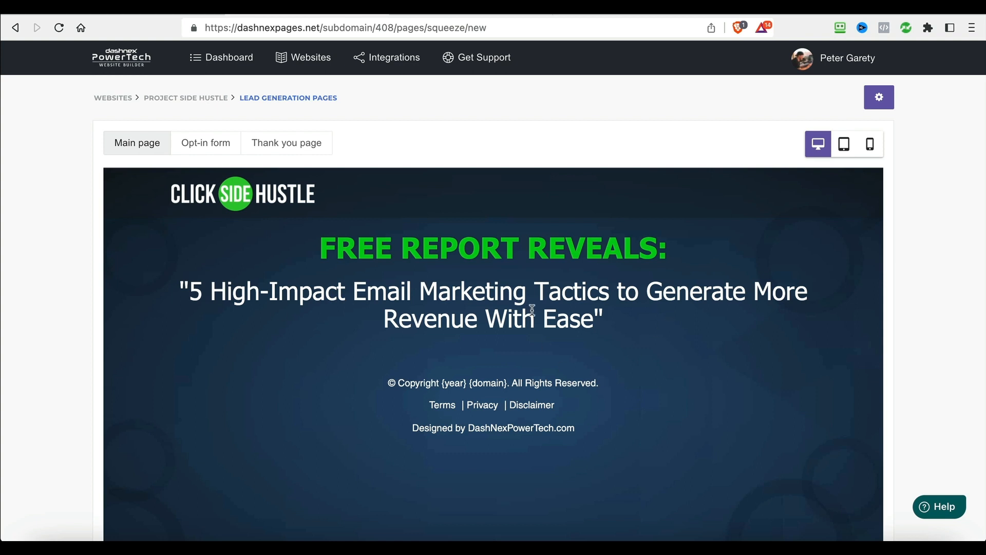
click(844, 144)
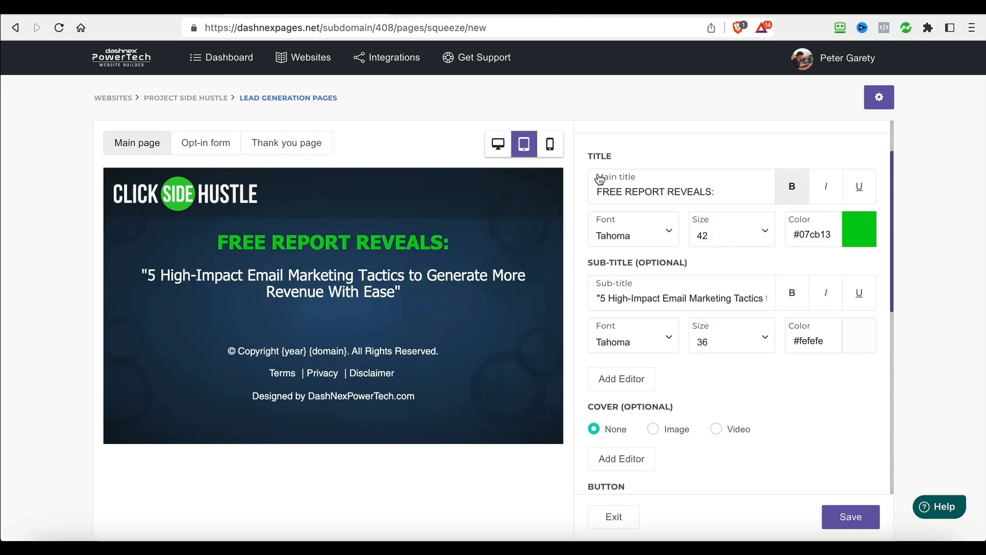
click(550, 147)
Label the page's call-to-action button "CLICK HERE TO DOWNLOAD".
scroll(781, 354, down, 3)
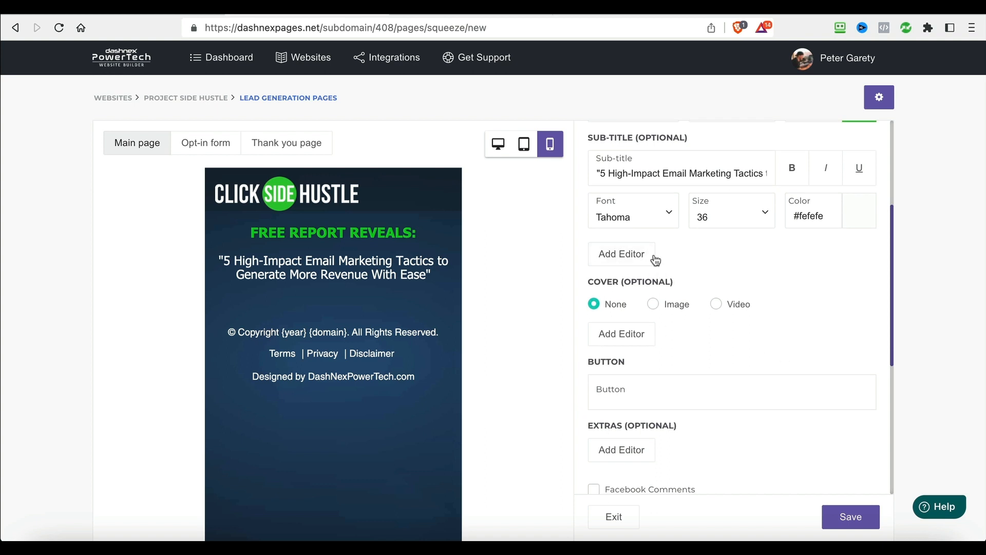
scroll(670, 276, up, 2)
scroll(672, 276, down, 3)
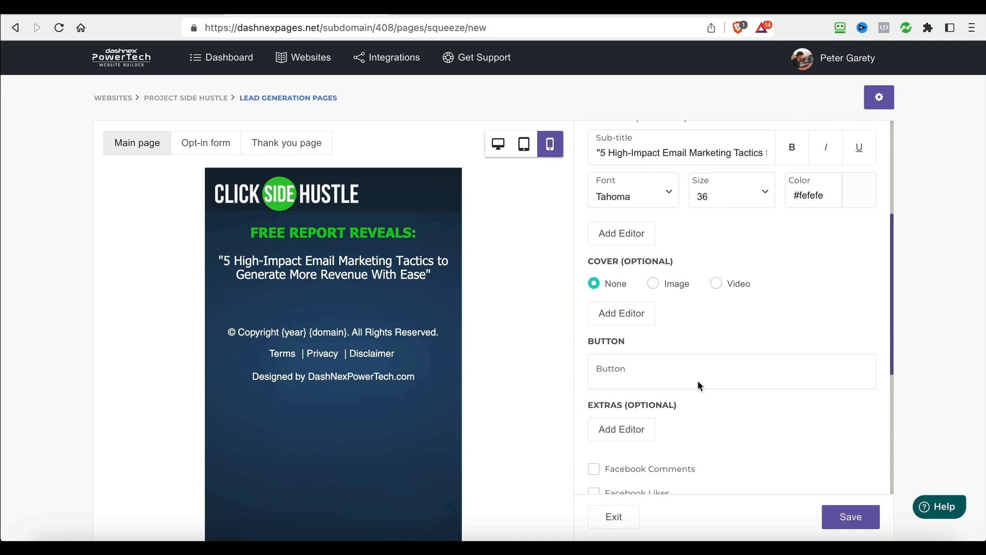
click(669, 367)
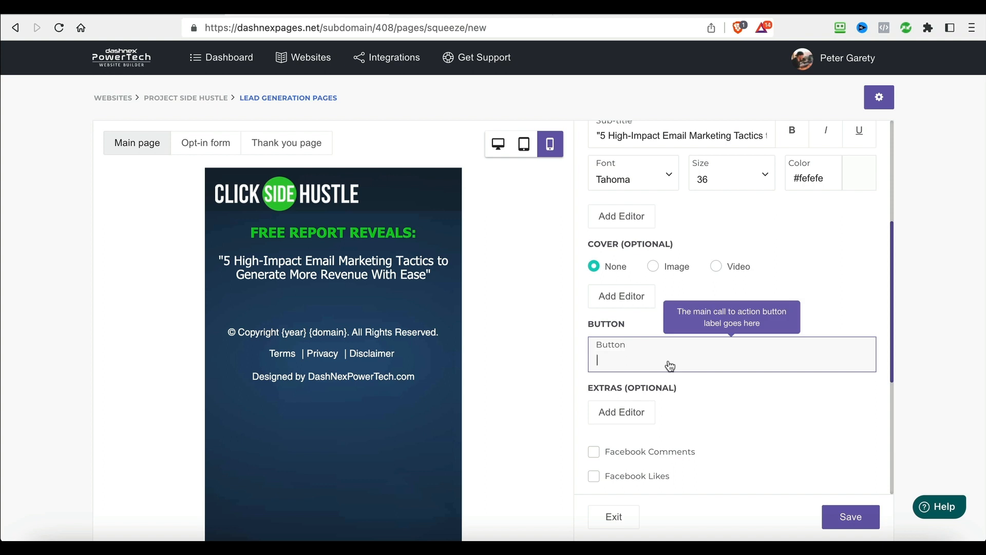
text(CLICK )
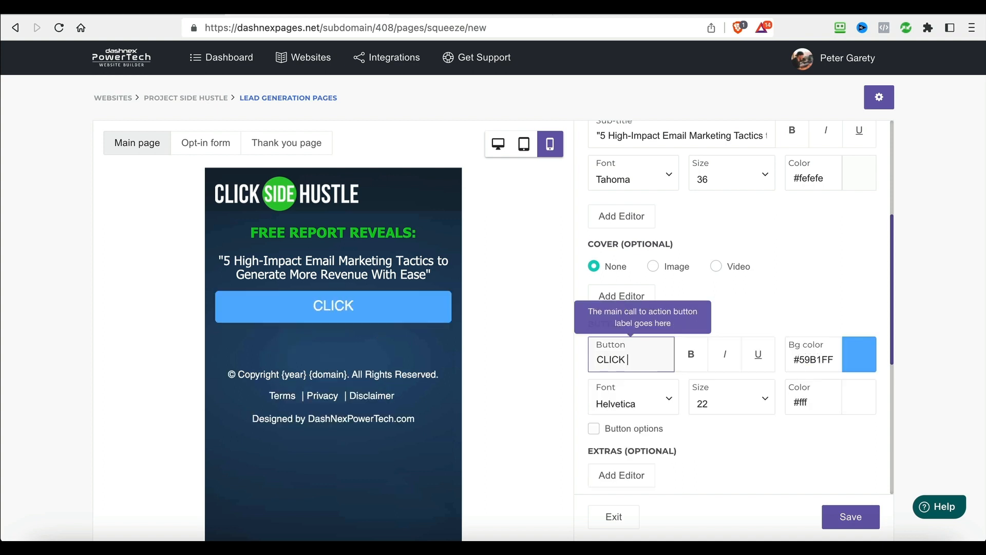
text(HERE TO DOWNLOAD)
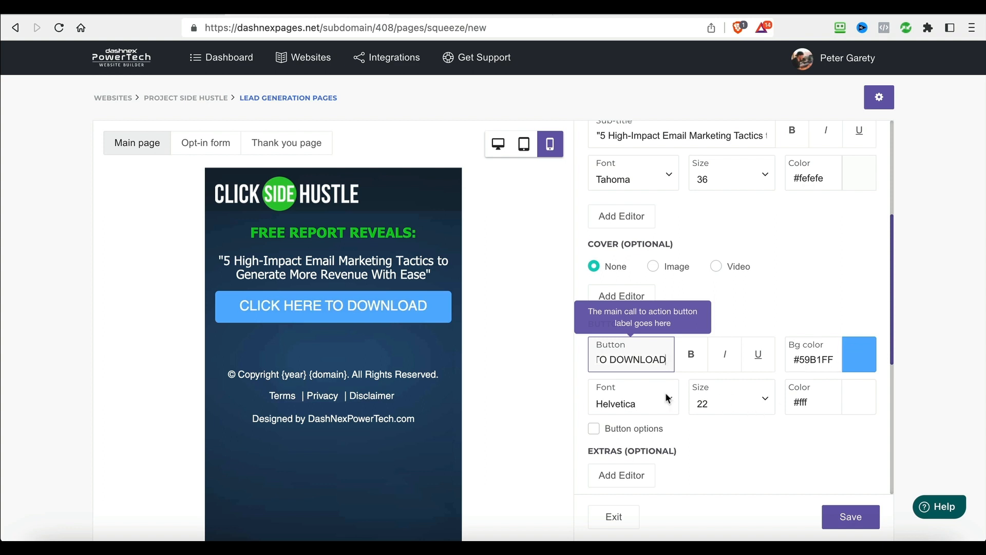
Set the call-to-action button's font to Tahoma and its text size to 20.
click(628, 404)
click(620, 492)
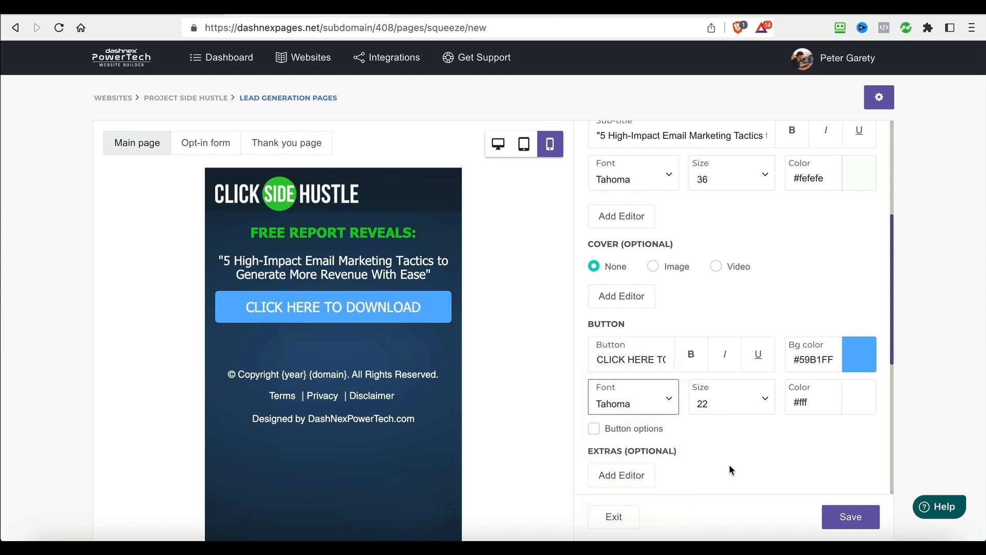
click(732, 405)
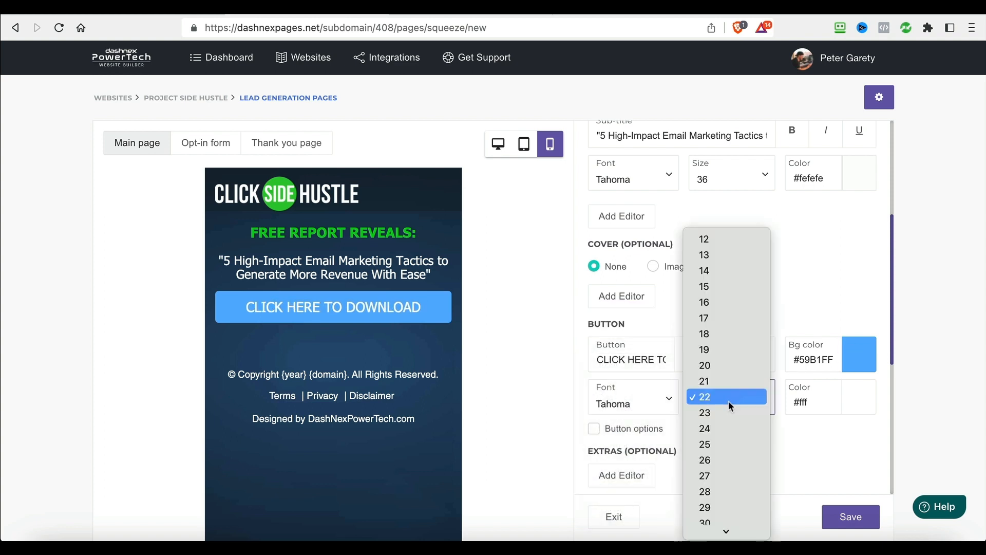
click(716, 364)
Set the call-to-action button's background color to bright green #5eff59.
click(838, 367)
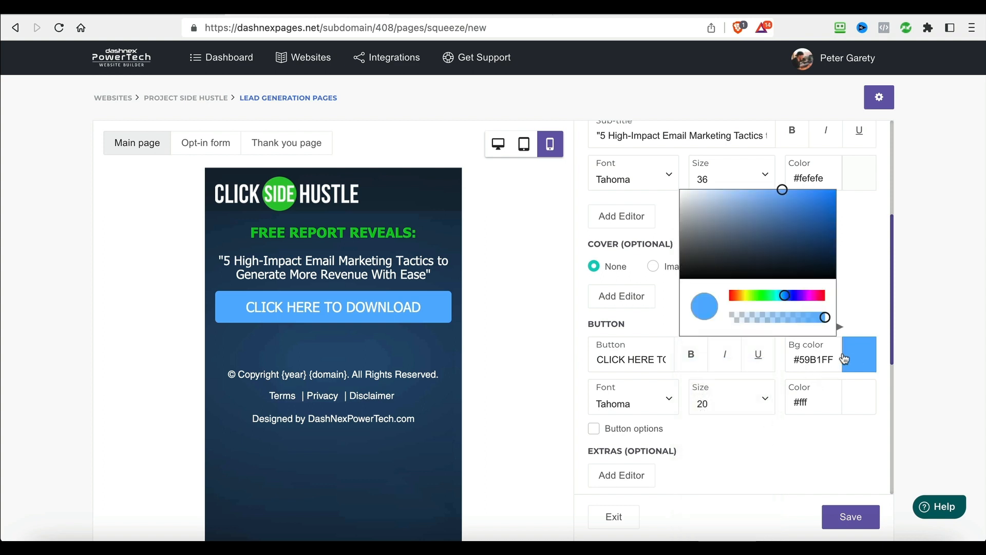
click(762, 295)
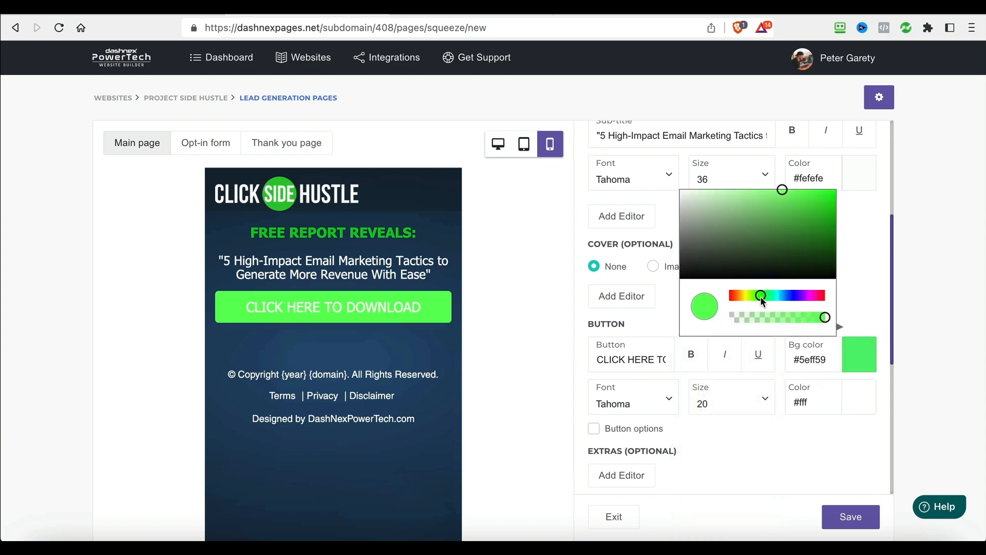
click(856, 285)
Copy the main title's color code and set the call-to-action button's background color to #07cb13.
scroll(841, 262, up, 3)
double_click(813, 200)
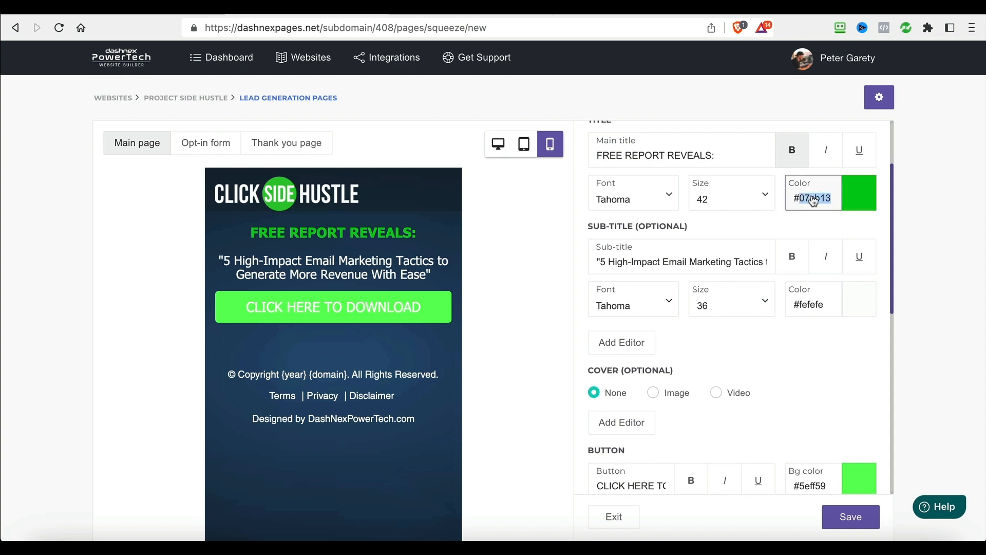
scroll(804, 236, down, 3)
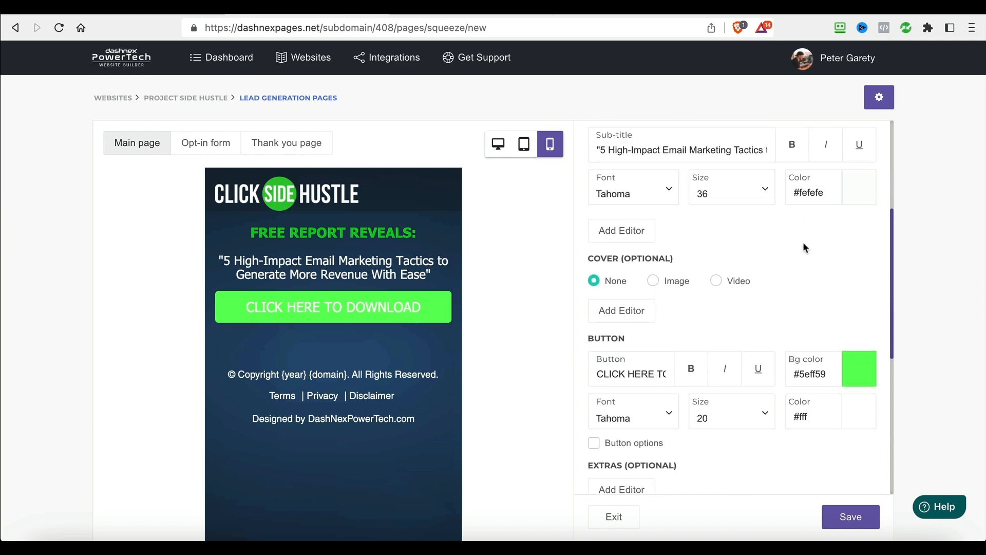
double_click(811, 374)
text(#07cb13)
click(775, 453)
Review the page's optional extras and the available timer types, leaving the timer type at None.
scroll(591, 324, down, 5)
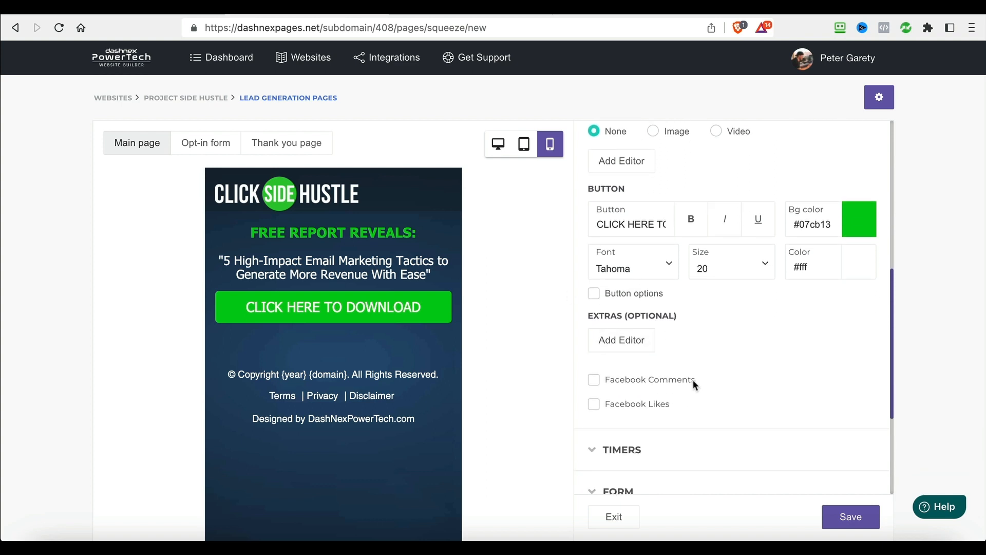
scroll(692, 379, down, 5)
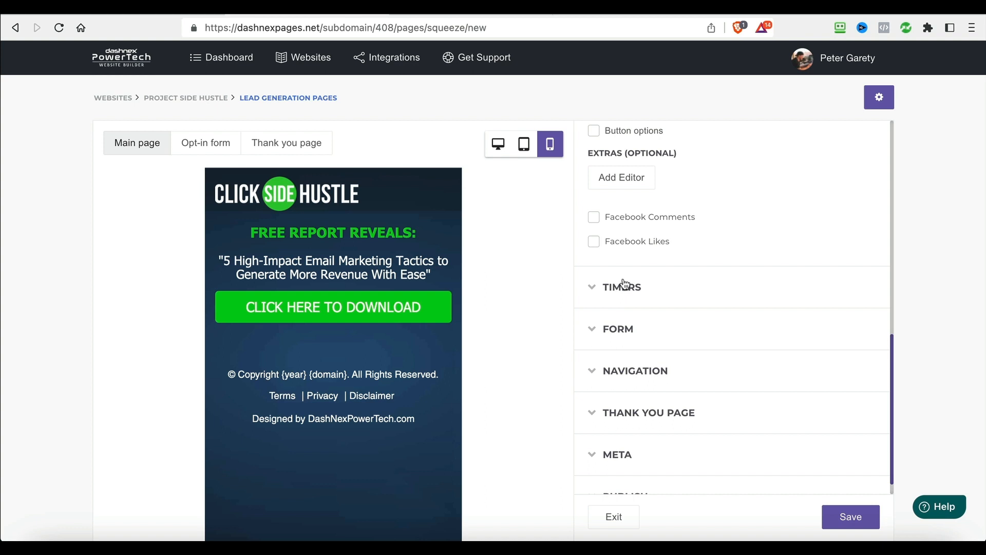
scroll(713, 344, up, 1)
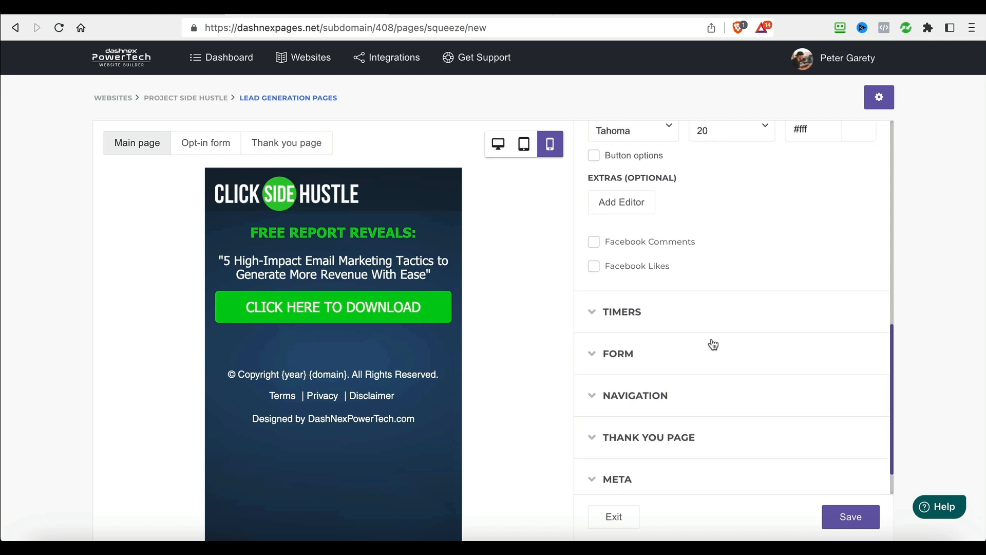
click(641, 314)
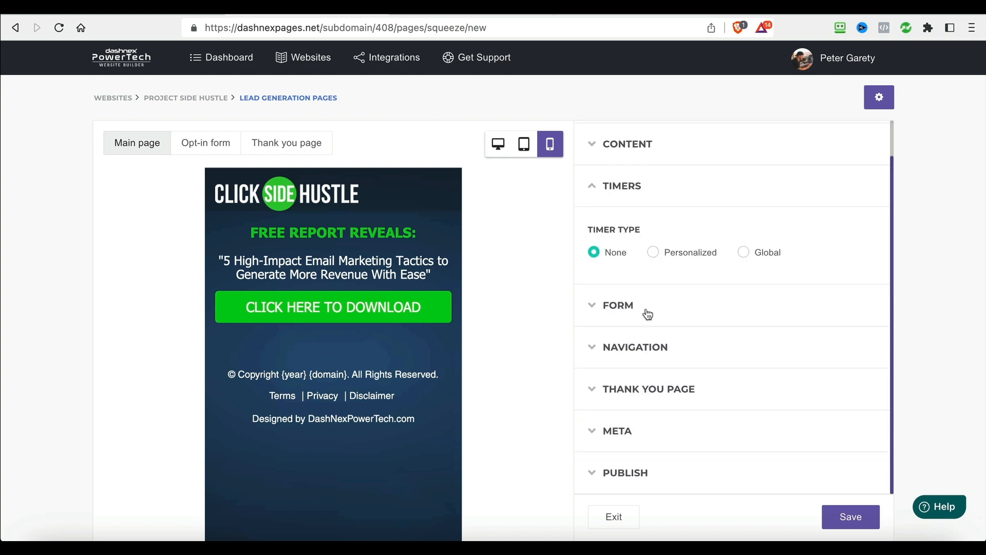
click(603, 198)
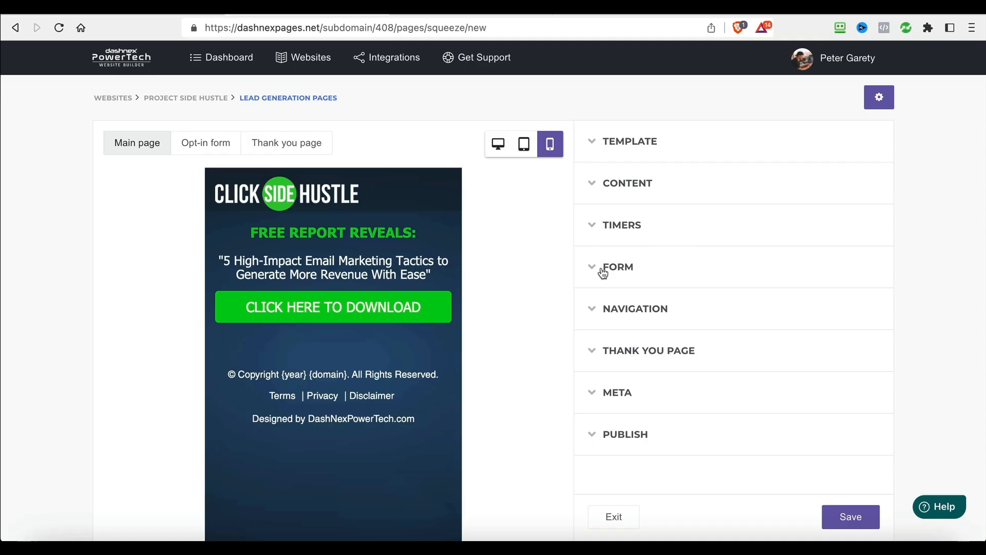
Switch the page's form settings to EasyOptins and select the "Email Report" opt-in.
click(603, 268)
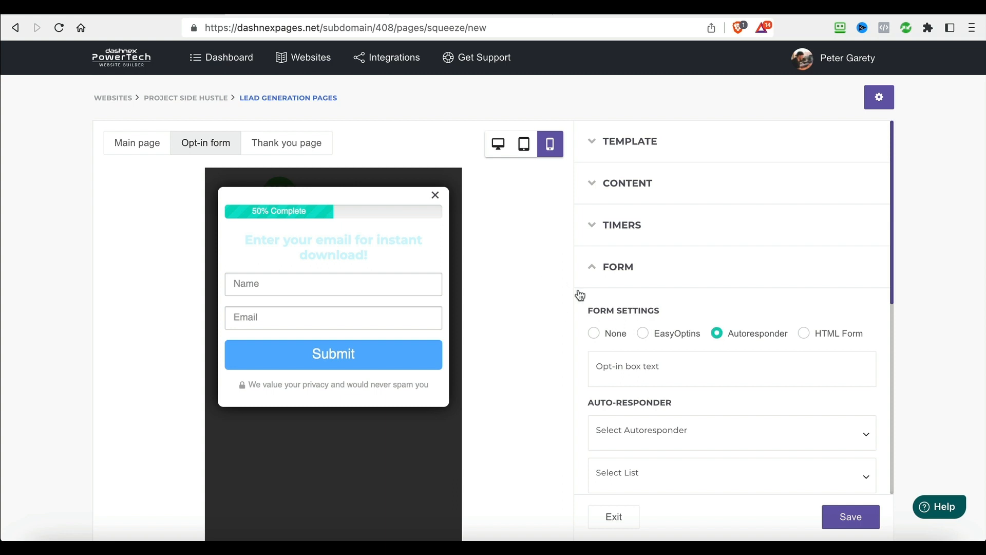
click(644, 334)
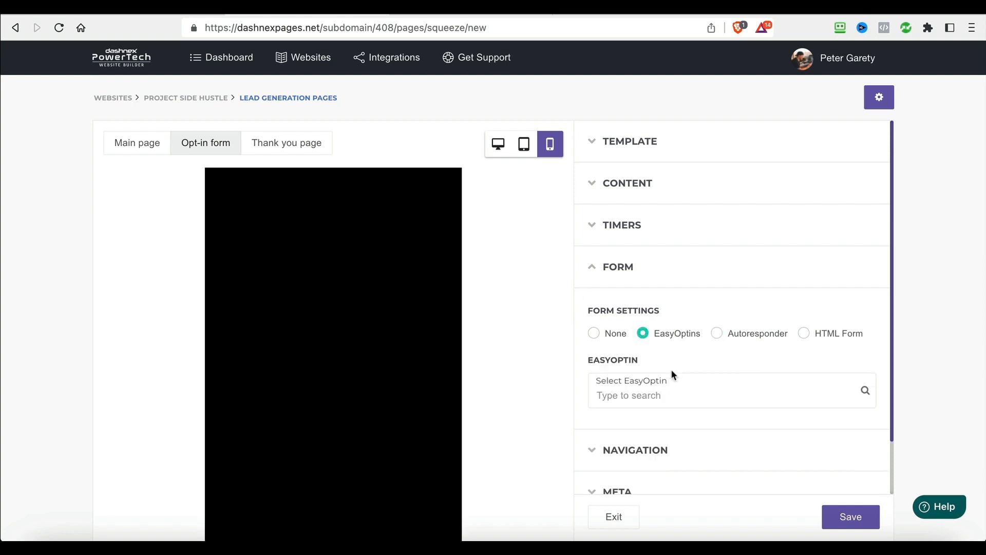
click(654, 396)
click(629, 416)
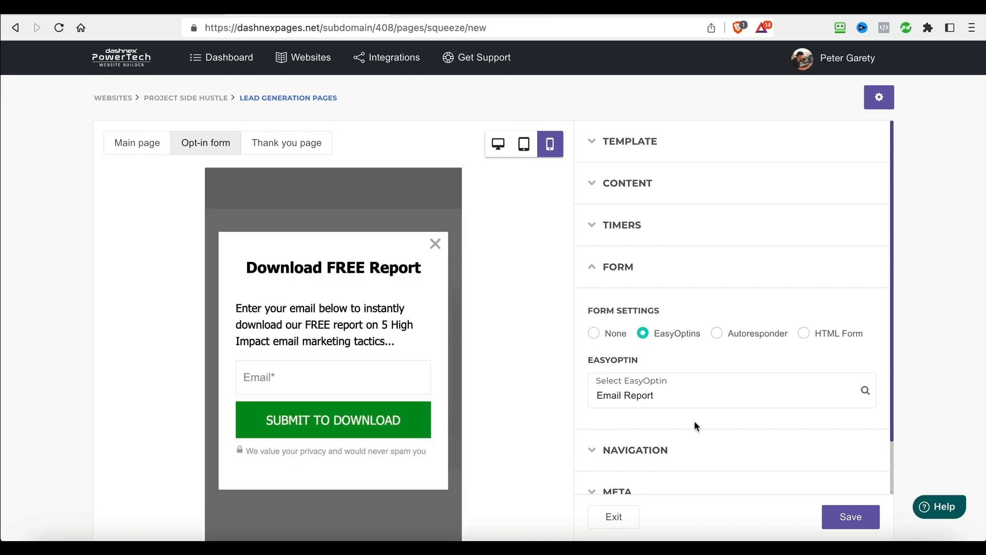
Set the page's meta title to "FREE REPORT: 5 High-Impact Email Marketing Tactics to Generate More Revenue With Ease".
scroll(694, 421, down, 1)
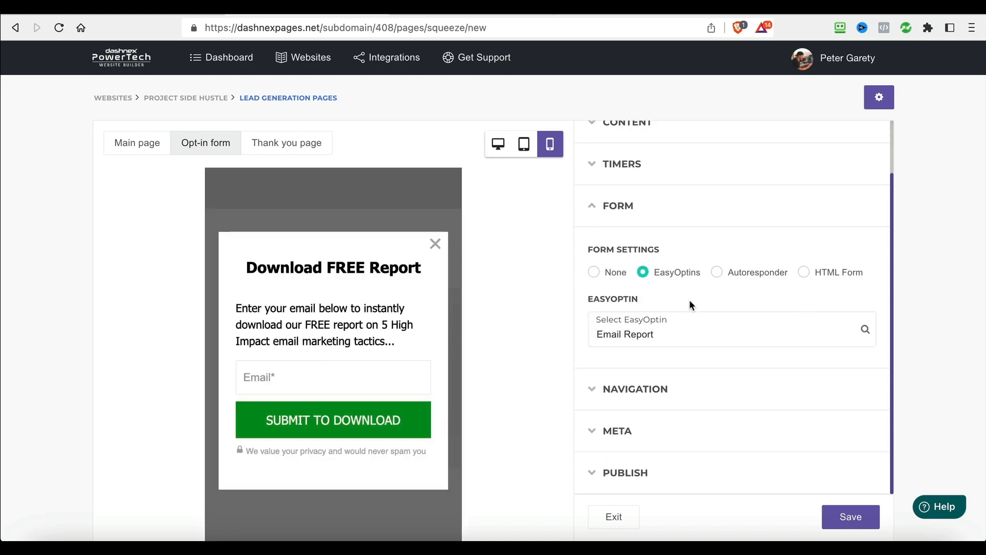
click(609, 389)
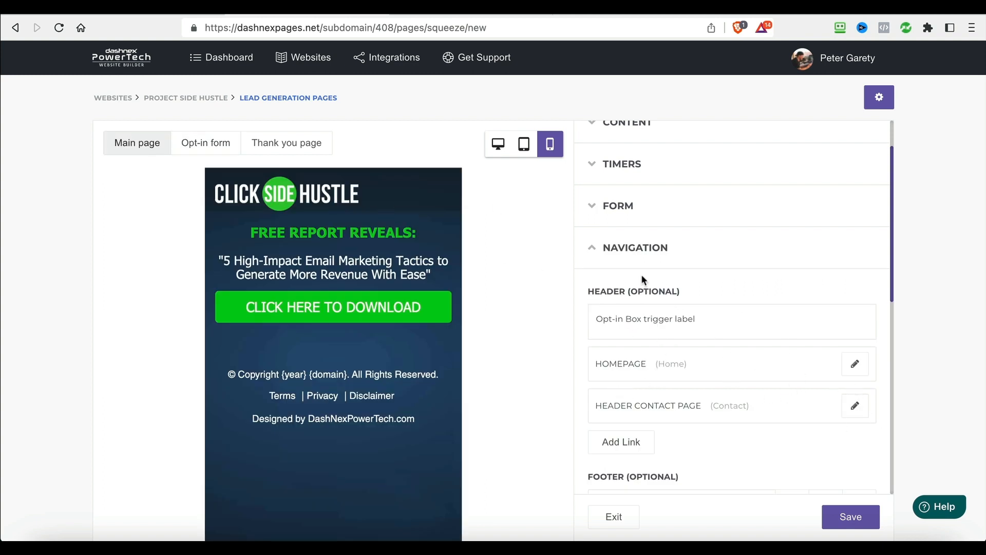
click(614, 262)
click(637, 351)
scroll(727, 349, down, 2)
click(635, 321)
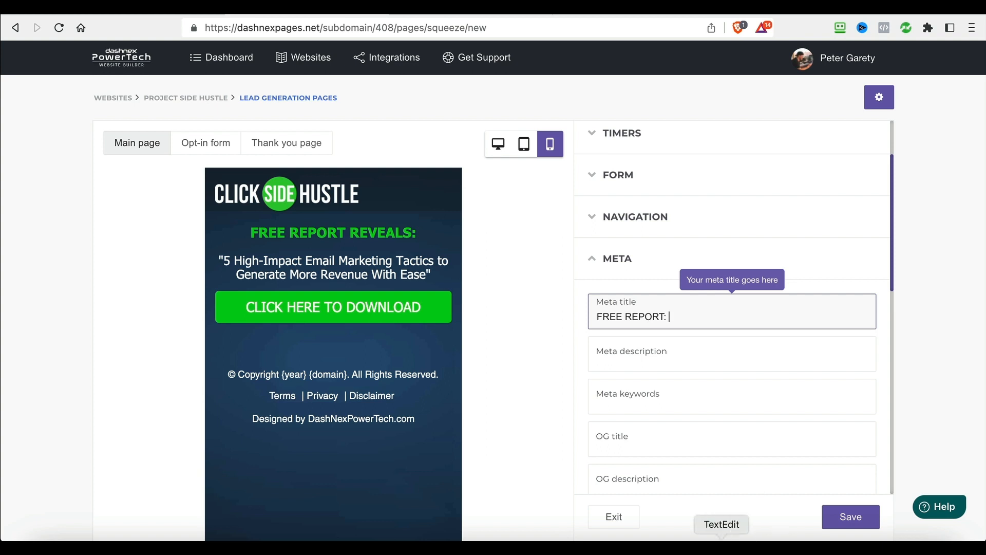
click(722, 534)
click(780, 448)
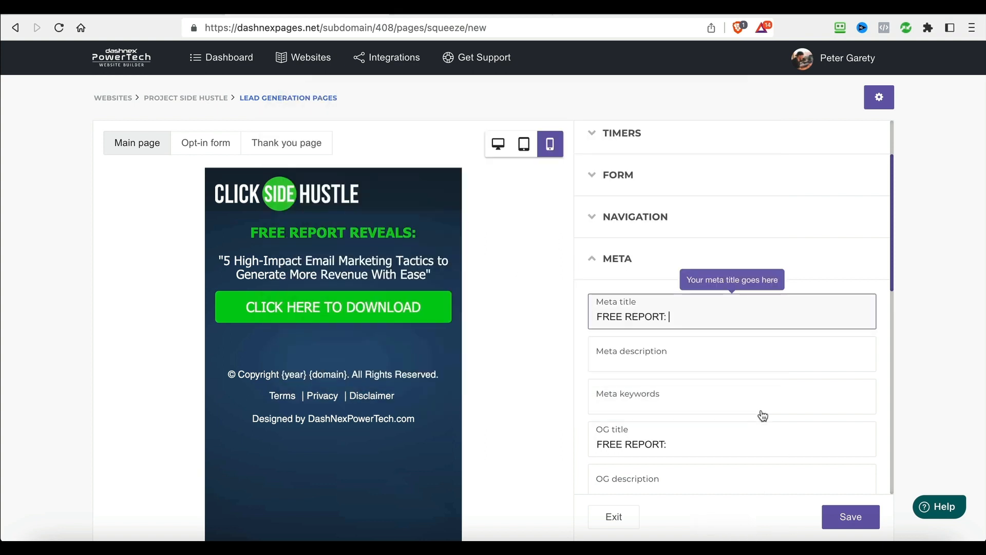
text(5 High-Impact Email Marketing Tactics to Generate More Revenue With Ease)
Review the remaining meta settings, including the description, OG image, extra scripts and robots content.
click(710, 365)
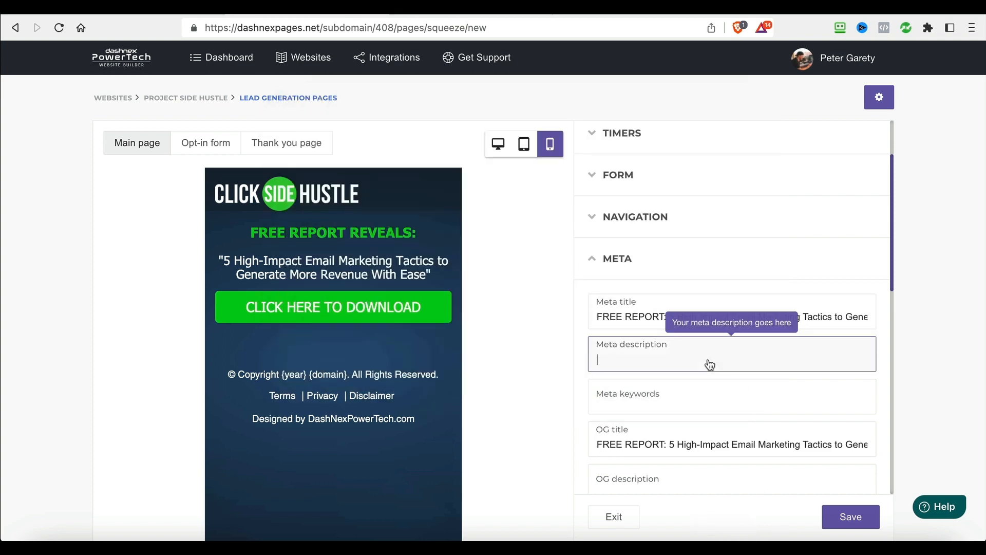
scroll(710, 365, down, 4)
scroll(708, 360, down, 1)
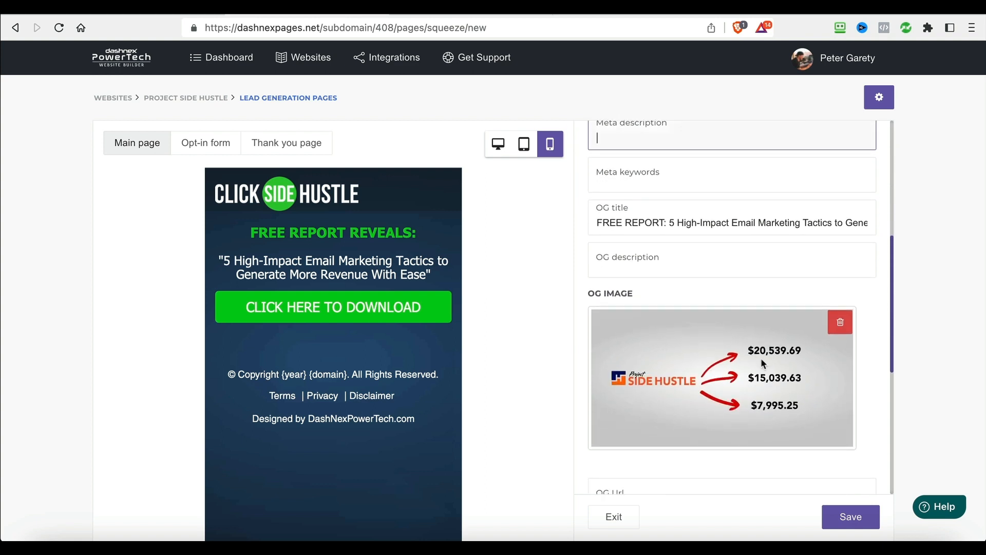
scroll(775, 288, down, 1)
scroll(775, 308, down, 1)
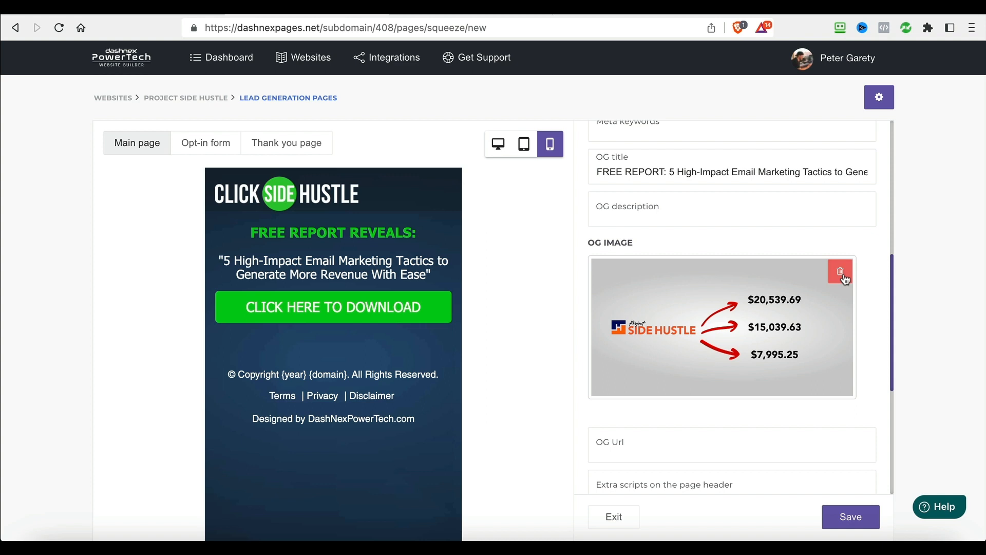
scroll(833, 291, down, 4)
scroll(711, 352, down, 5)
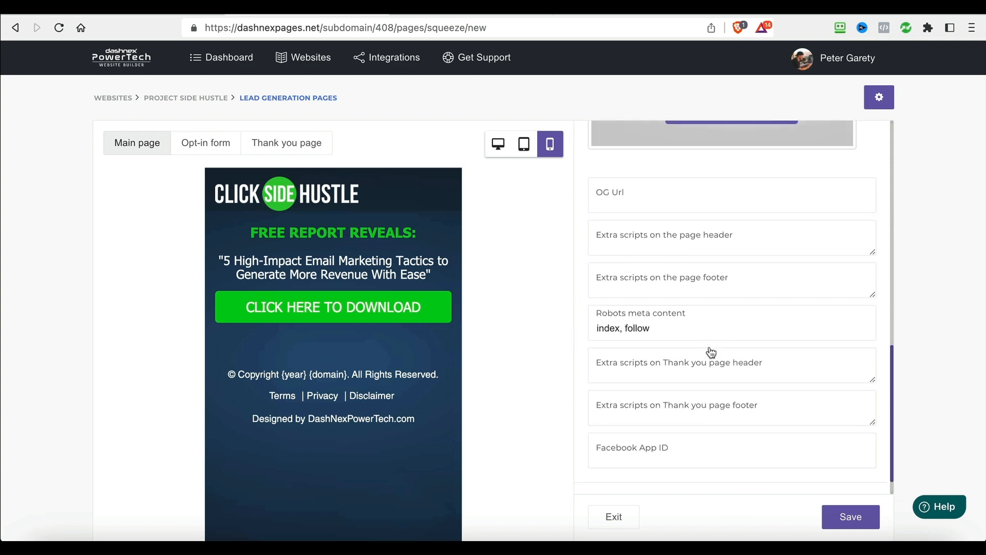
scroll(666, 364, up, 15)
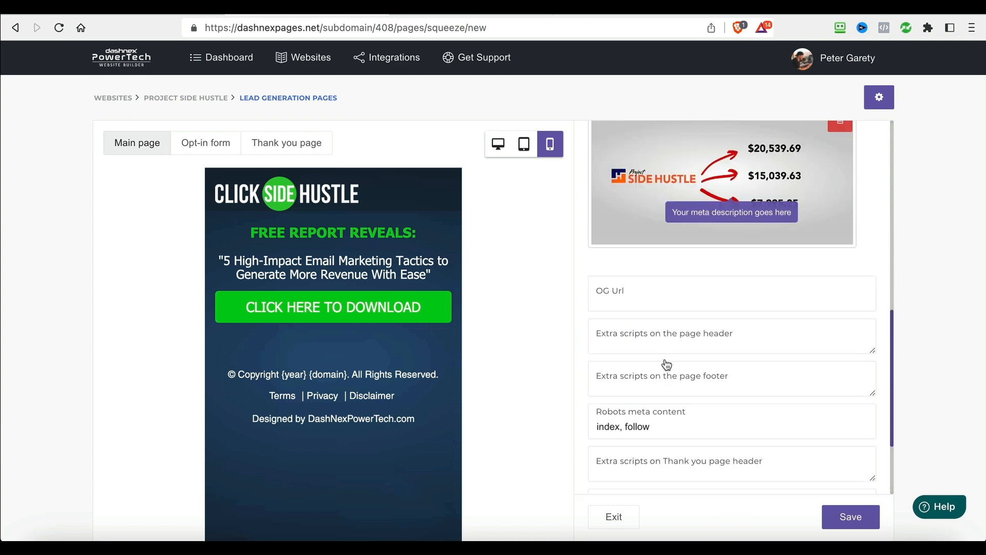
Save the lead generation page and open its live preview.
click(850, 517)
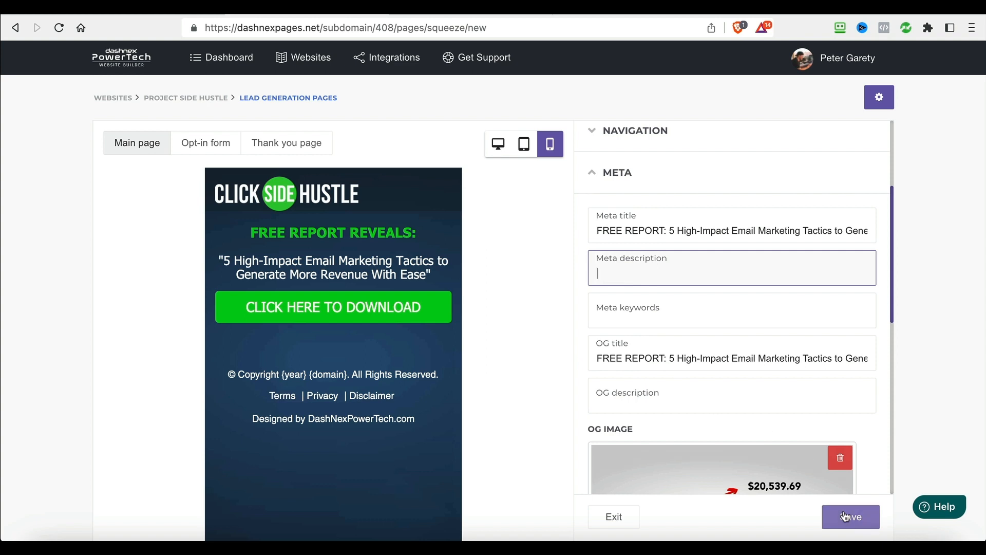
scroll(773, 289, down, 5)
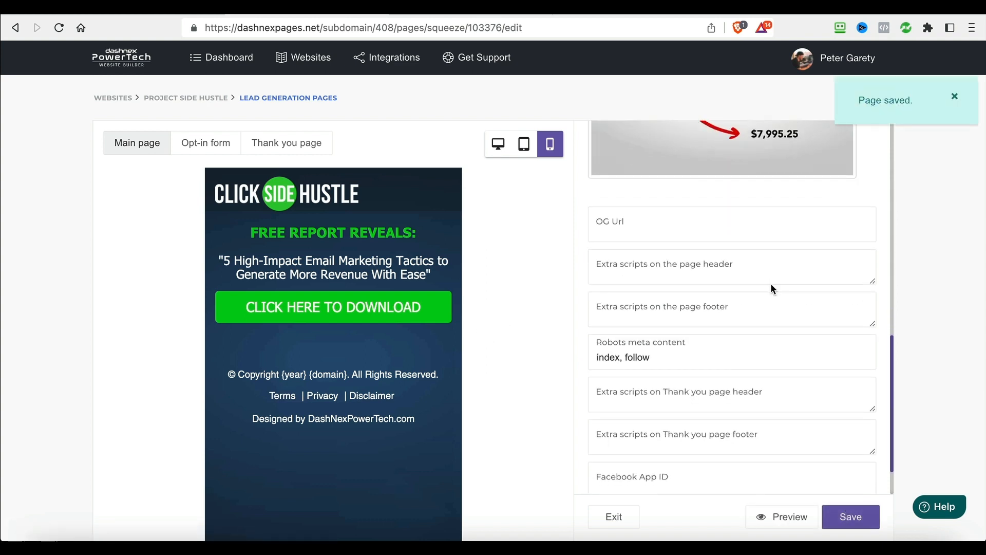
click(784, 518)
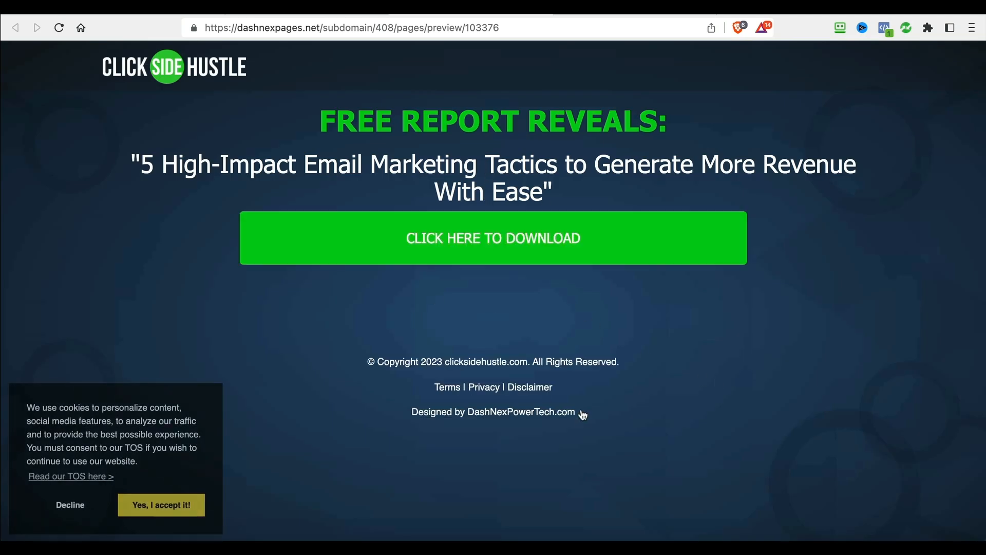
Accept the preview's cookie notice, then test the download button's opt-in popup and close it.
click(161, 515)
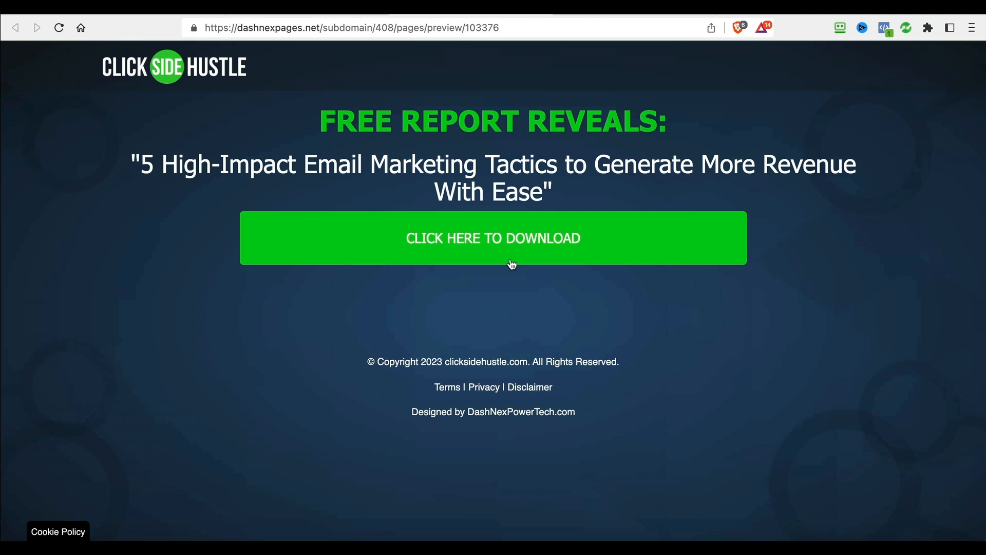
click(502, 241)
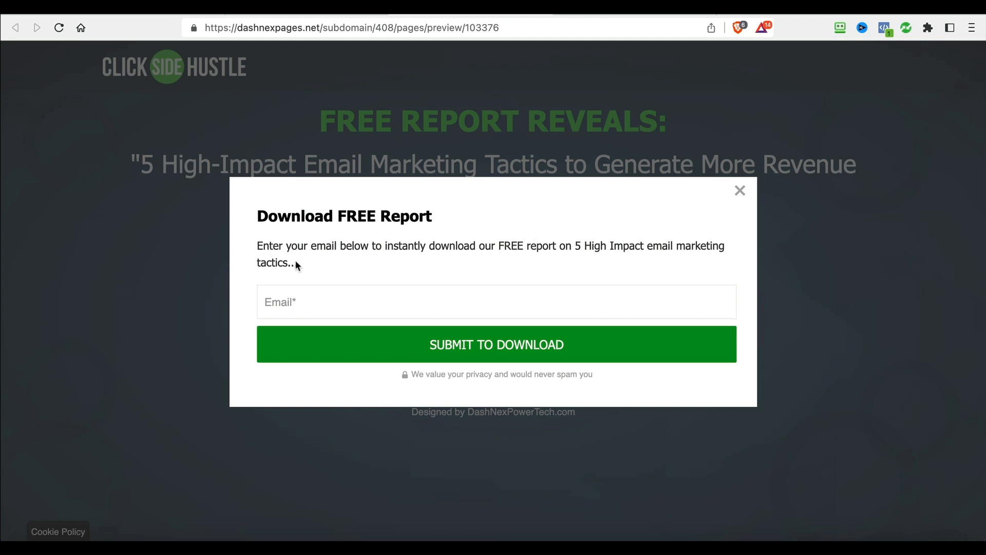
click(740, 191)
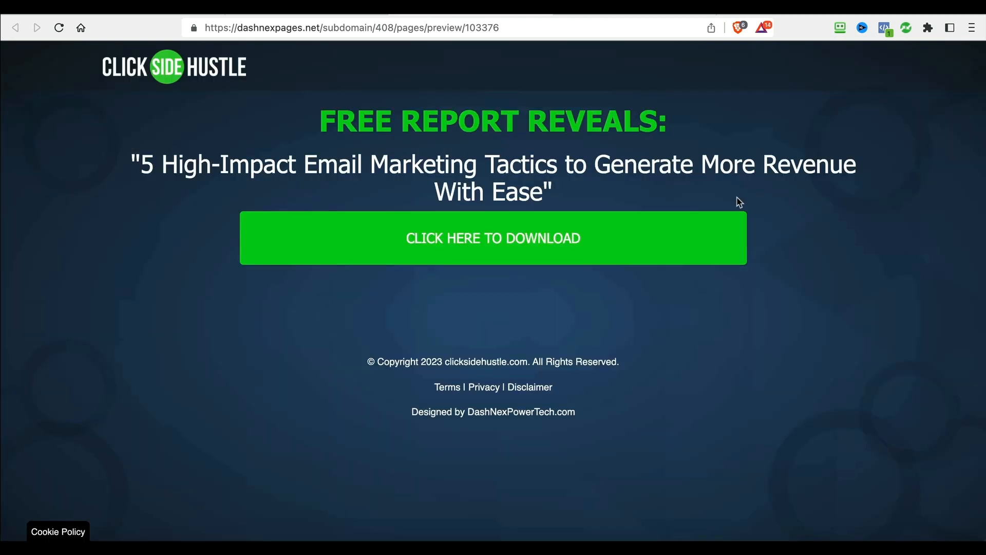